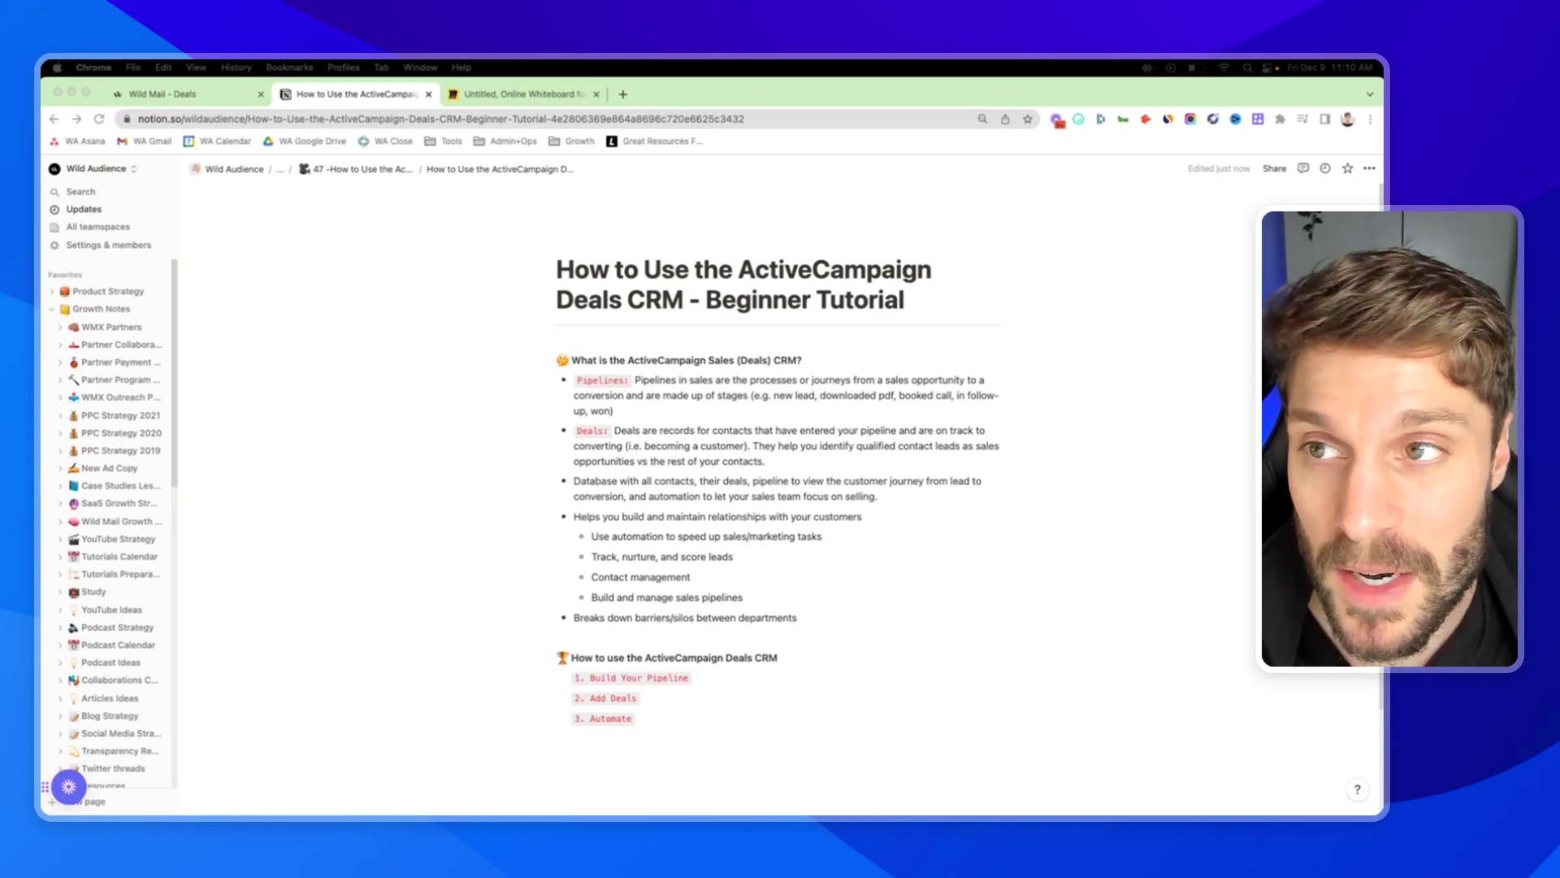
Switch to the 'Wild Mail - Deals' tab to show the empty Demo Pipeline board.
{"action": "left_click", "coordinate": [195, 96]}
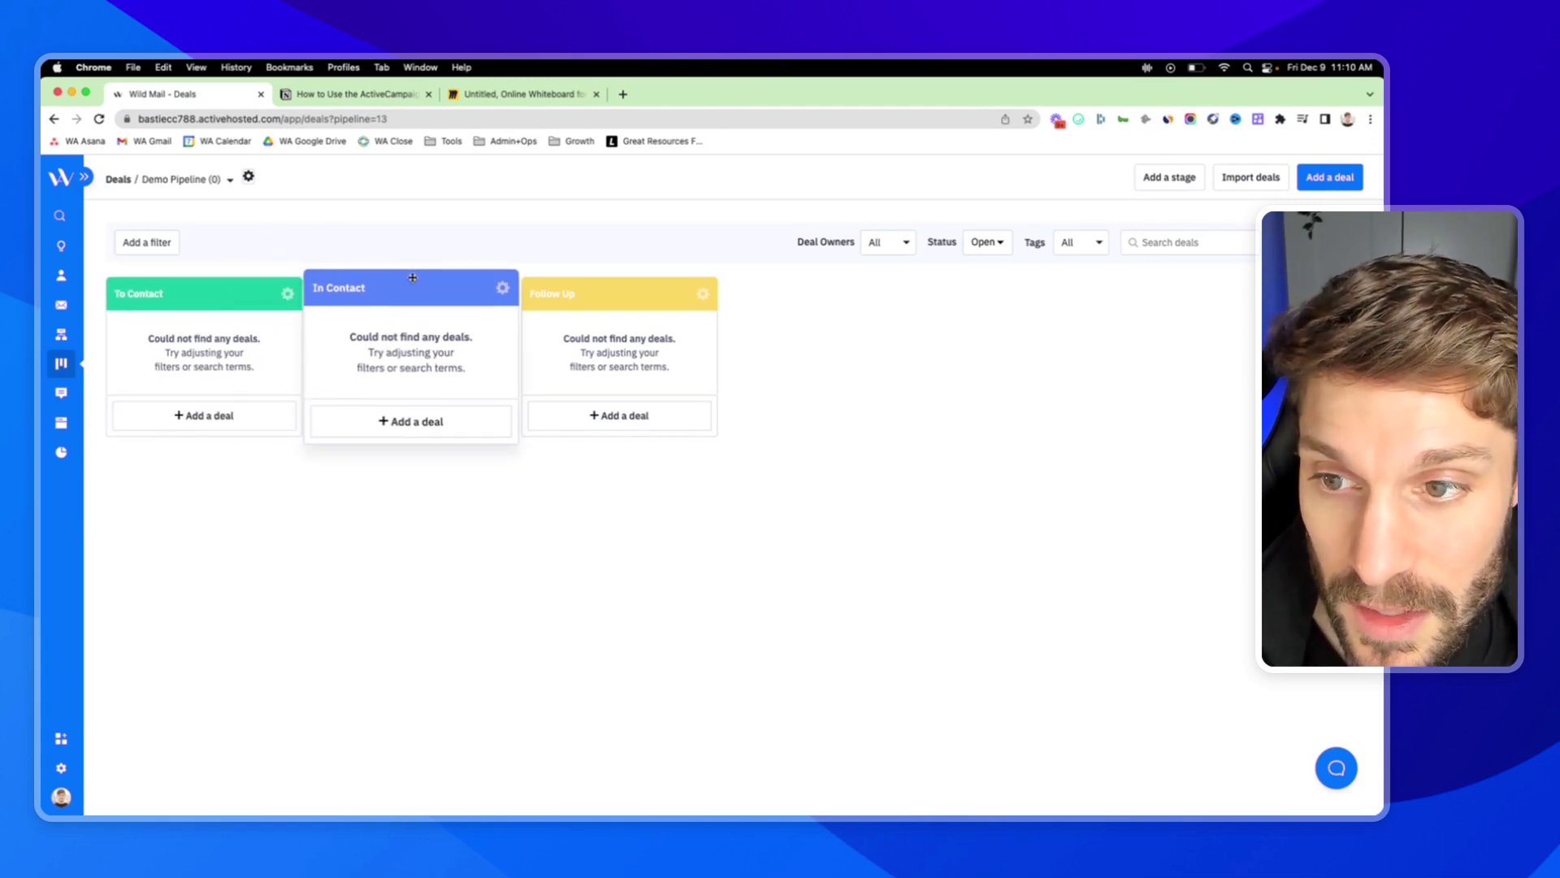
Try dragging the Follow Up stage, leaving the order unchanged, then scroll the Notion tutorial page.
{"action": "left_click_drag", "start_coordinate": [592, 276], "coordinate": [672, 300]}
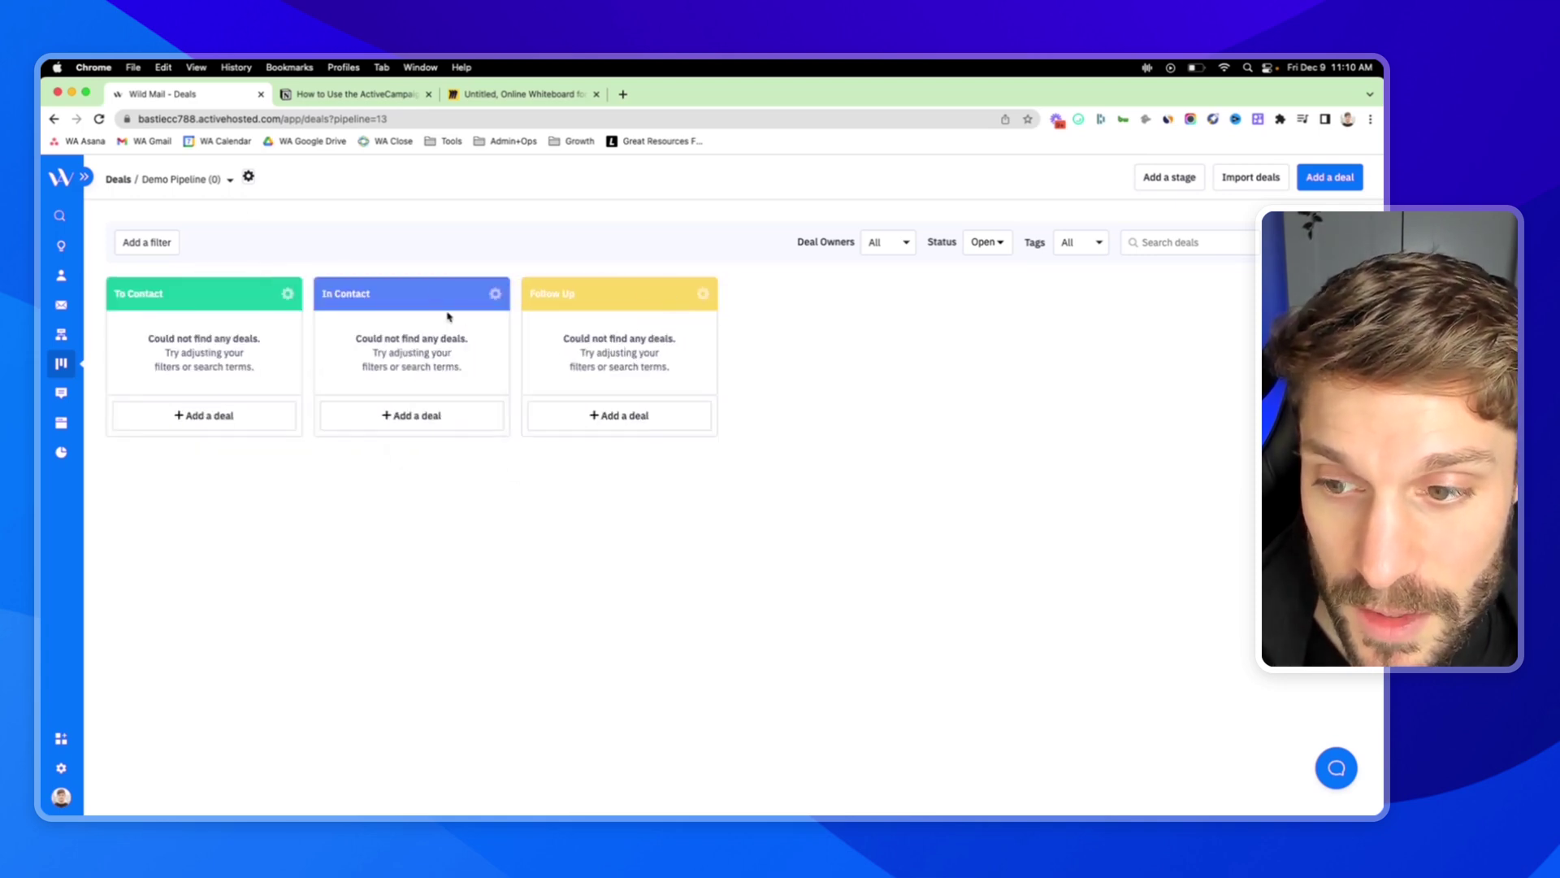
{"action": "left_click", "coordinate": [359, 95]}
{"action": "scroll", "coordinate": [635, 426], "scroll_direction": "down", "scroll_amount": 1}
{"action": "scroll", "coordinate": [635, 426], "scroll_direction": "down", "scroll_amount": 2}
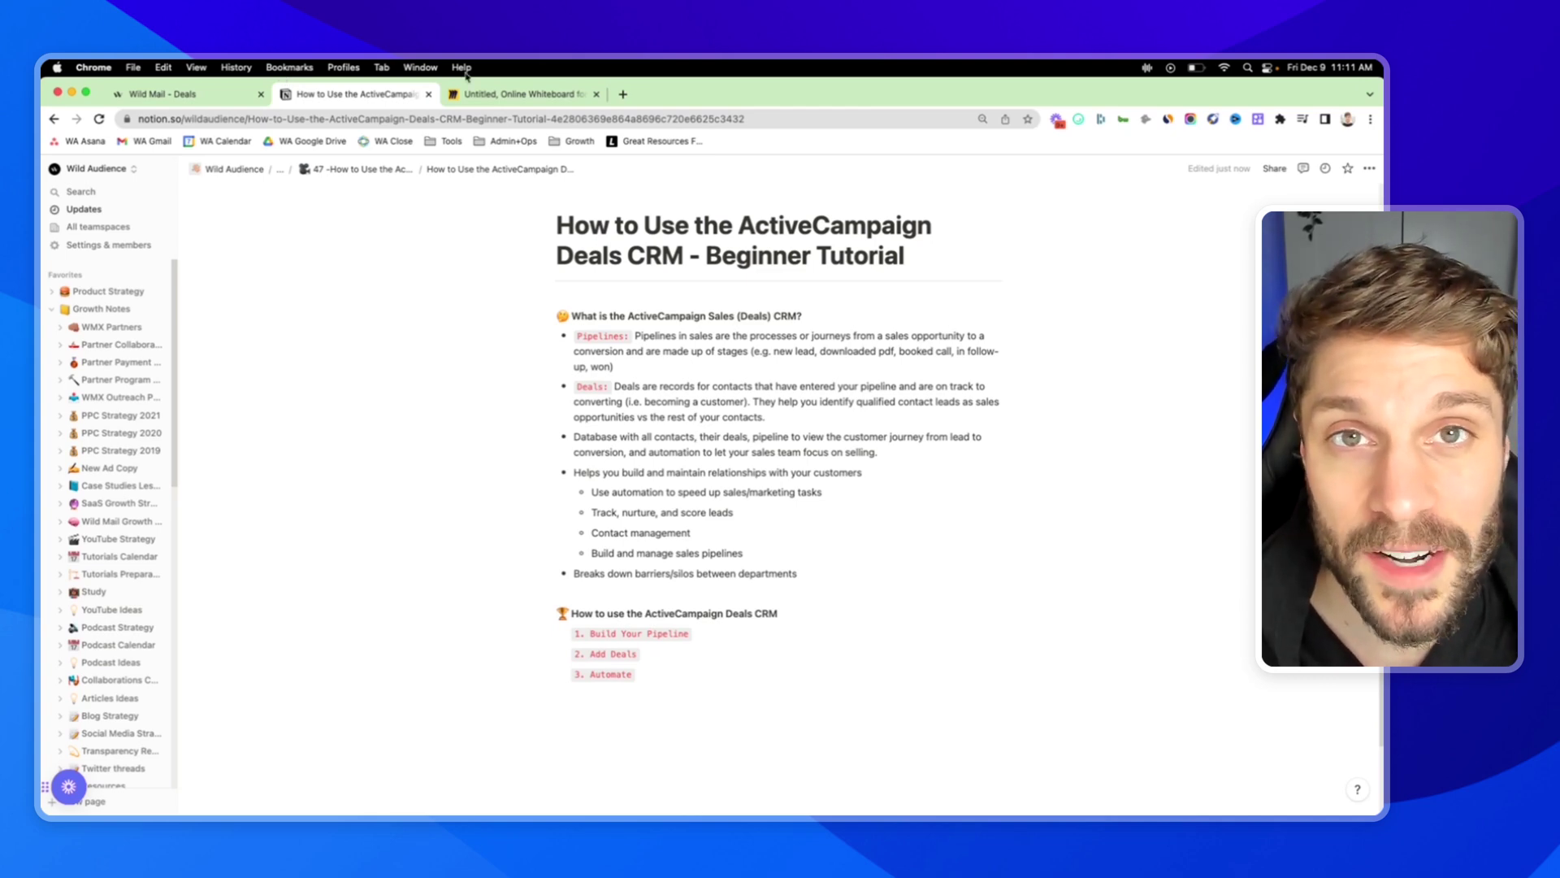
{"action": "left_click", "coordinate": [528, 96]}
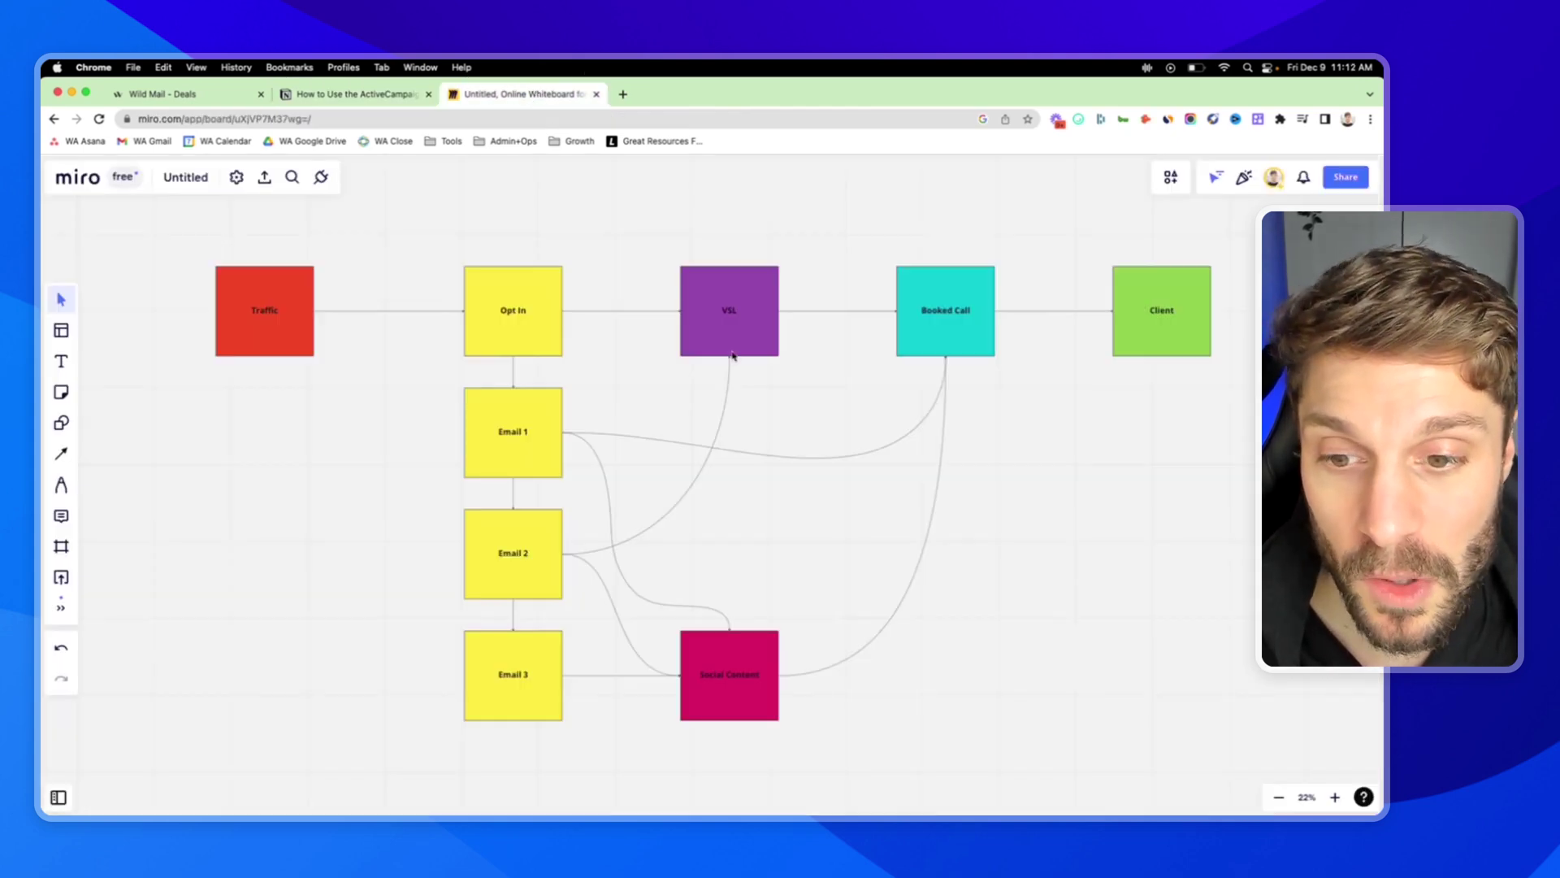
{"action": "scroll", "coordinate": [740, 338], "scroll_direction": "down", "scroll_amount": 5}
{"action": "scroll", "coordinate": [662, 358], "scroll_direction": "up", "scroll_amount": 3}
{"action": "scroll", "coordinate": [644, 362], "scroll_direction": "down", "scroll_amount": 2}
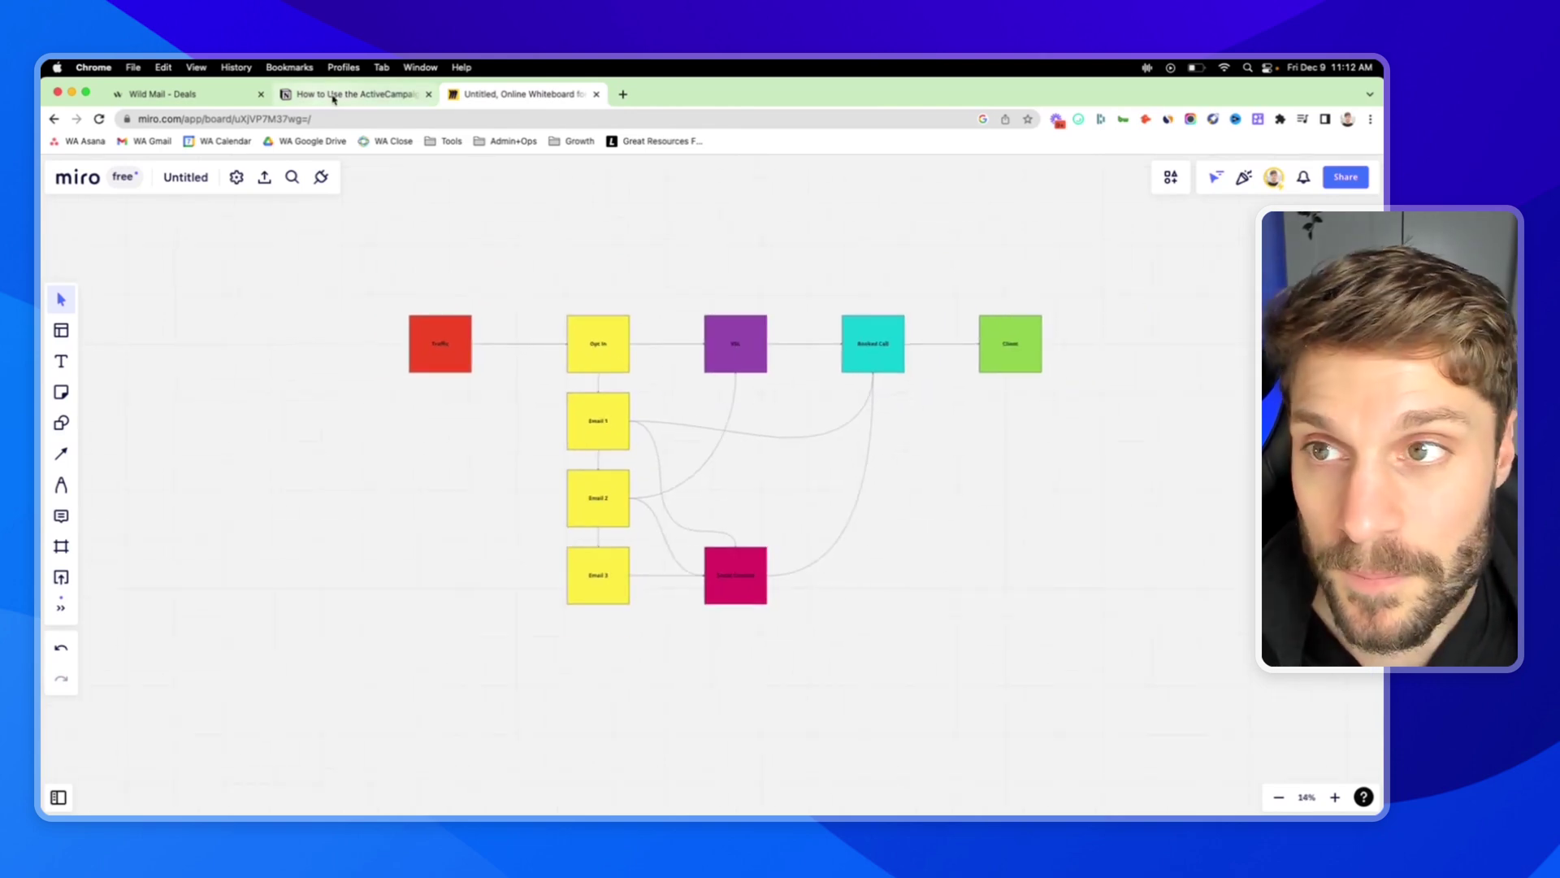
{"action": "left_click", "coordinate": [326, 98]}
{"action": "scroll", "coordinate": [734, 423], "scroll_direction": "down", "scroll_amount": 1}
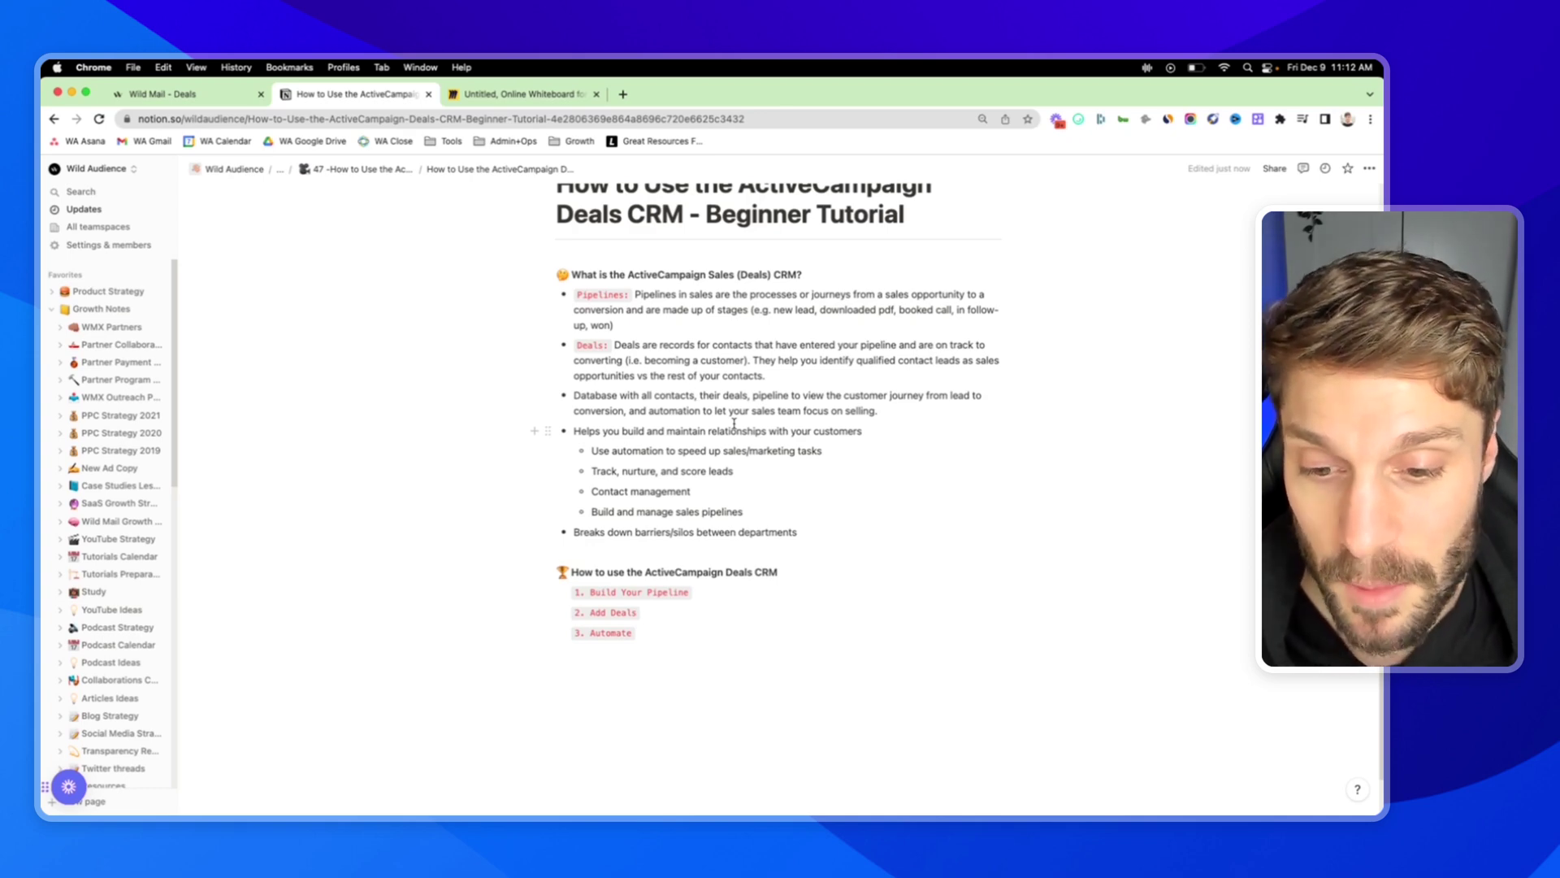
{"action": "left_click_drag", "start_coordinate": [575, 532], "coordinate": [797, 534]}
{"action": "left_click", "coordinate": [794, 534]}
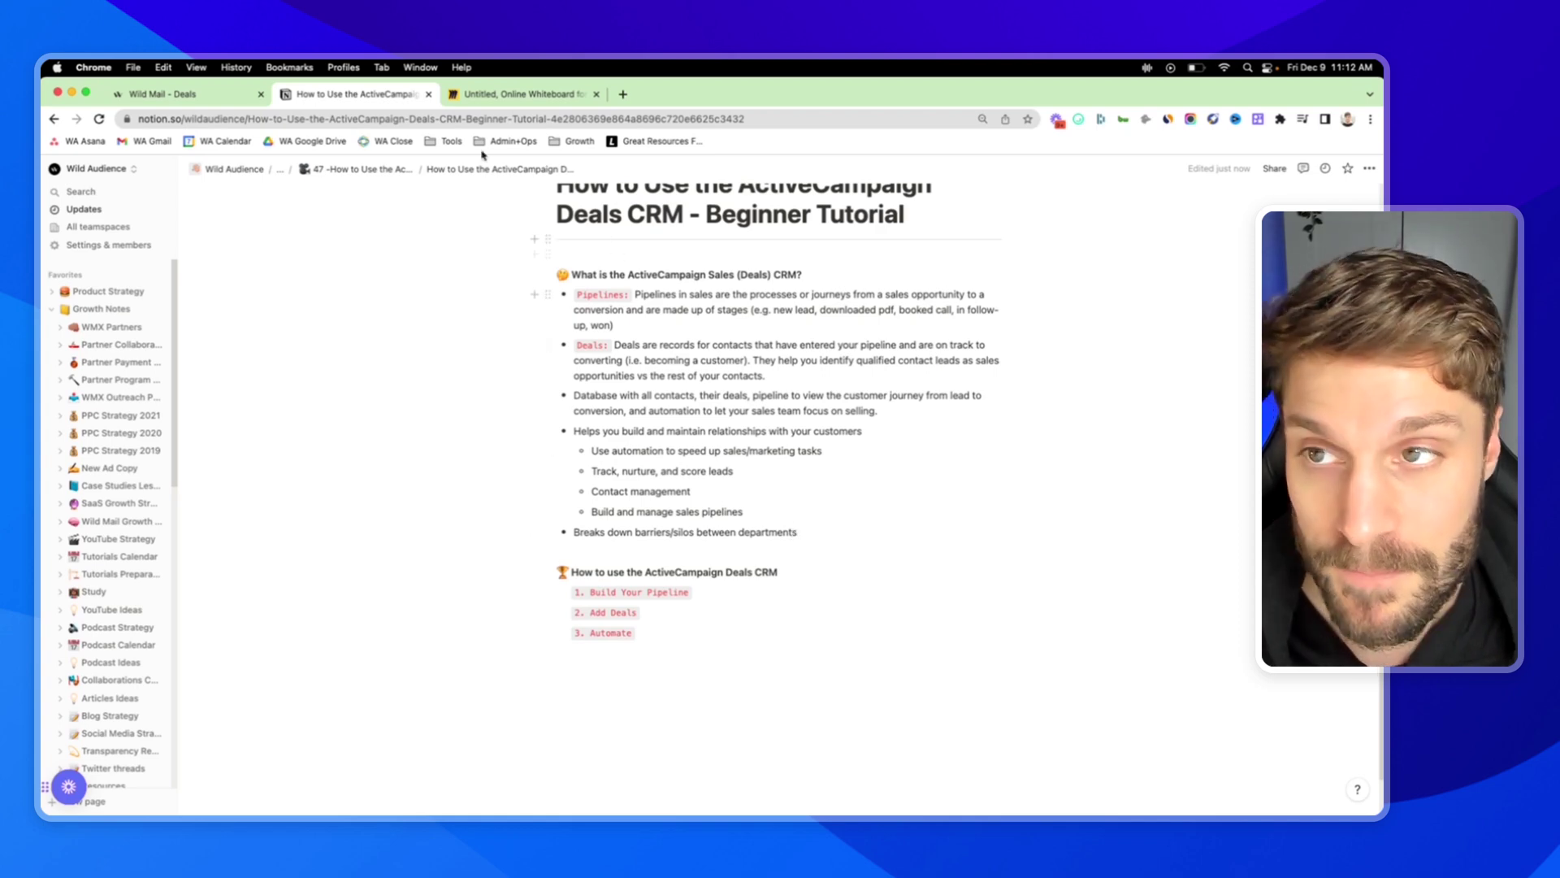
{"action": "left_click", "coordinate": [198, 96]}
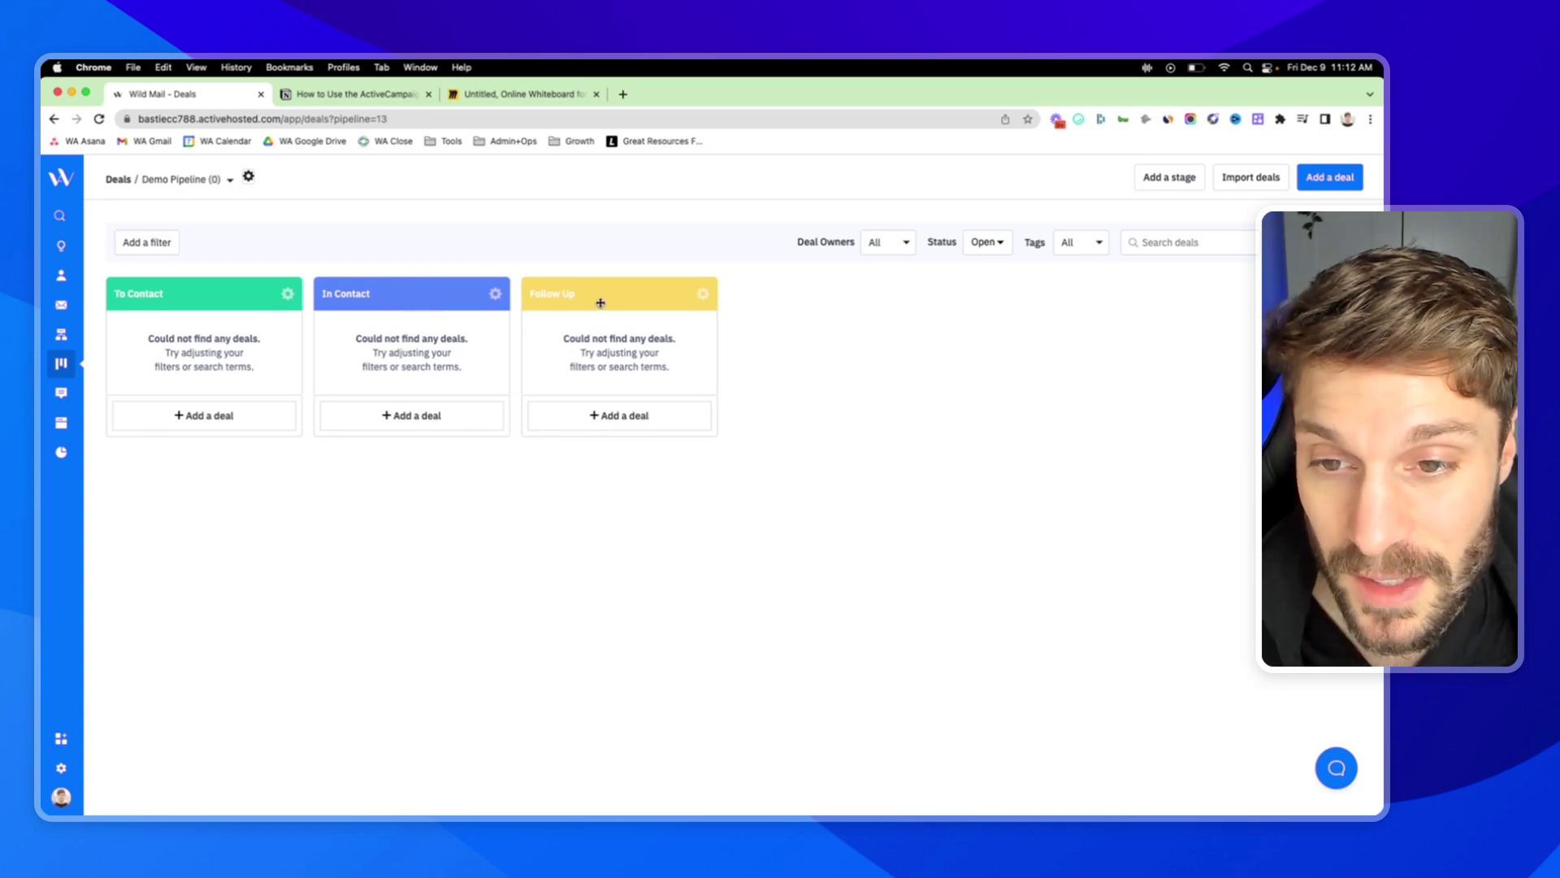
{"action": "left_click", "coordinate": [390, 94]}
{"action": "scroll", "coordinate": [700, 524], "scroll_direction": "down", "scroll_amount": 1}
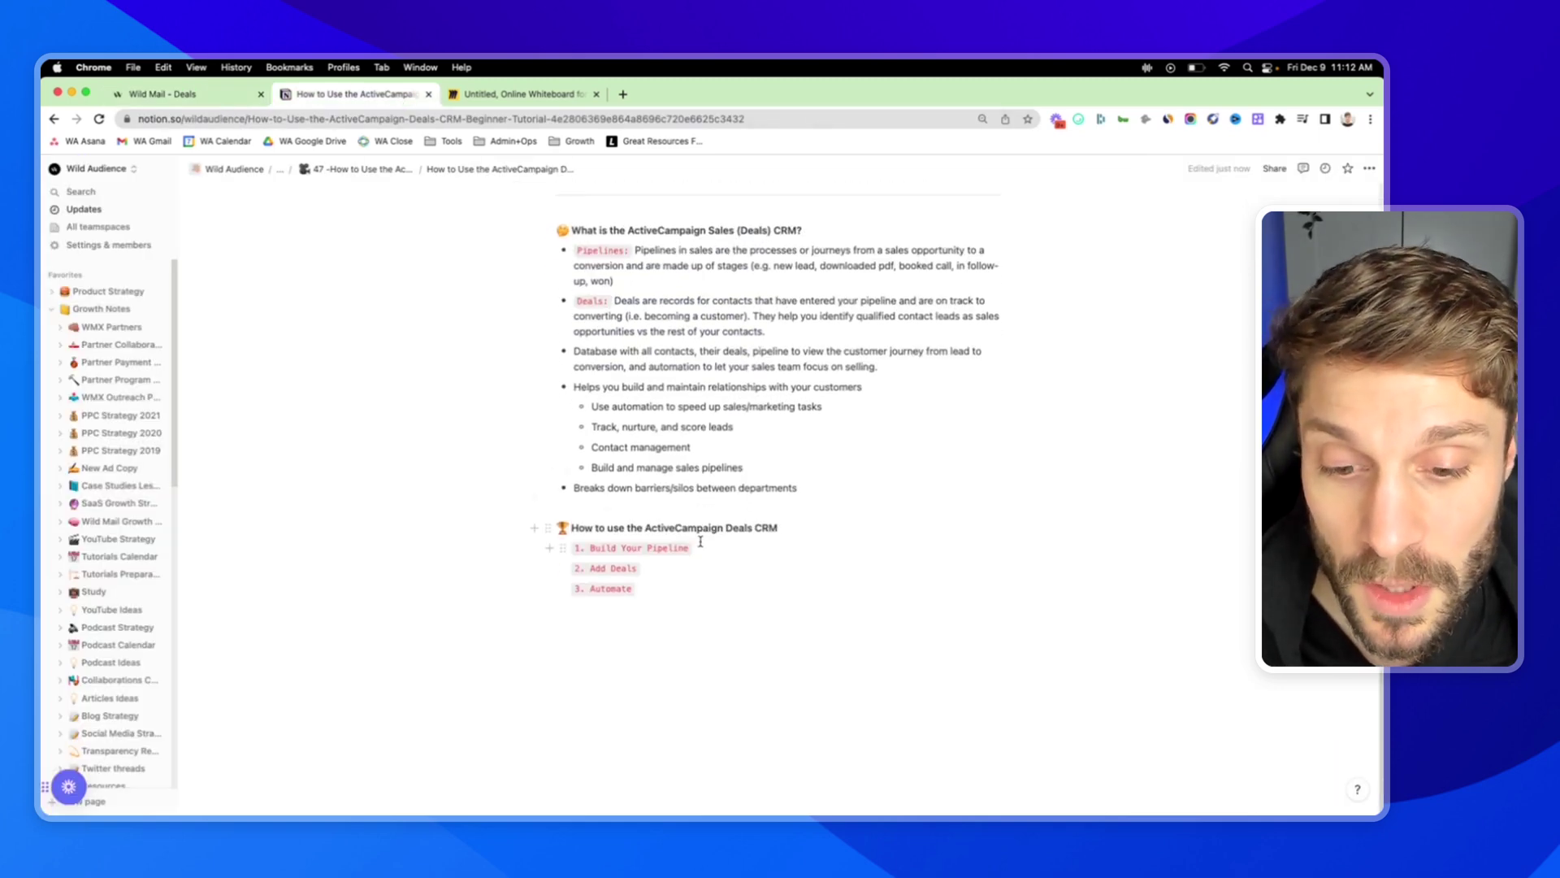
{"action": "left_click_drag", "start_coordinate": [711, 548], "coordinate": [585, 593]}
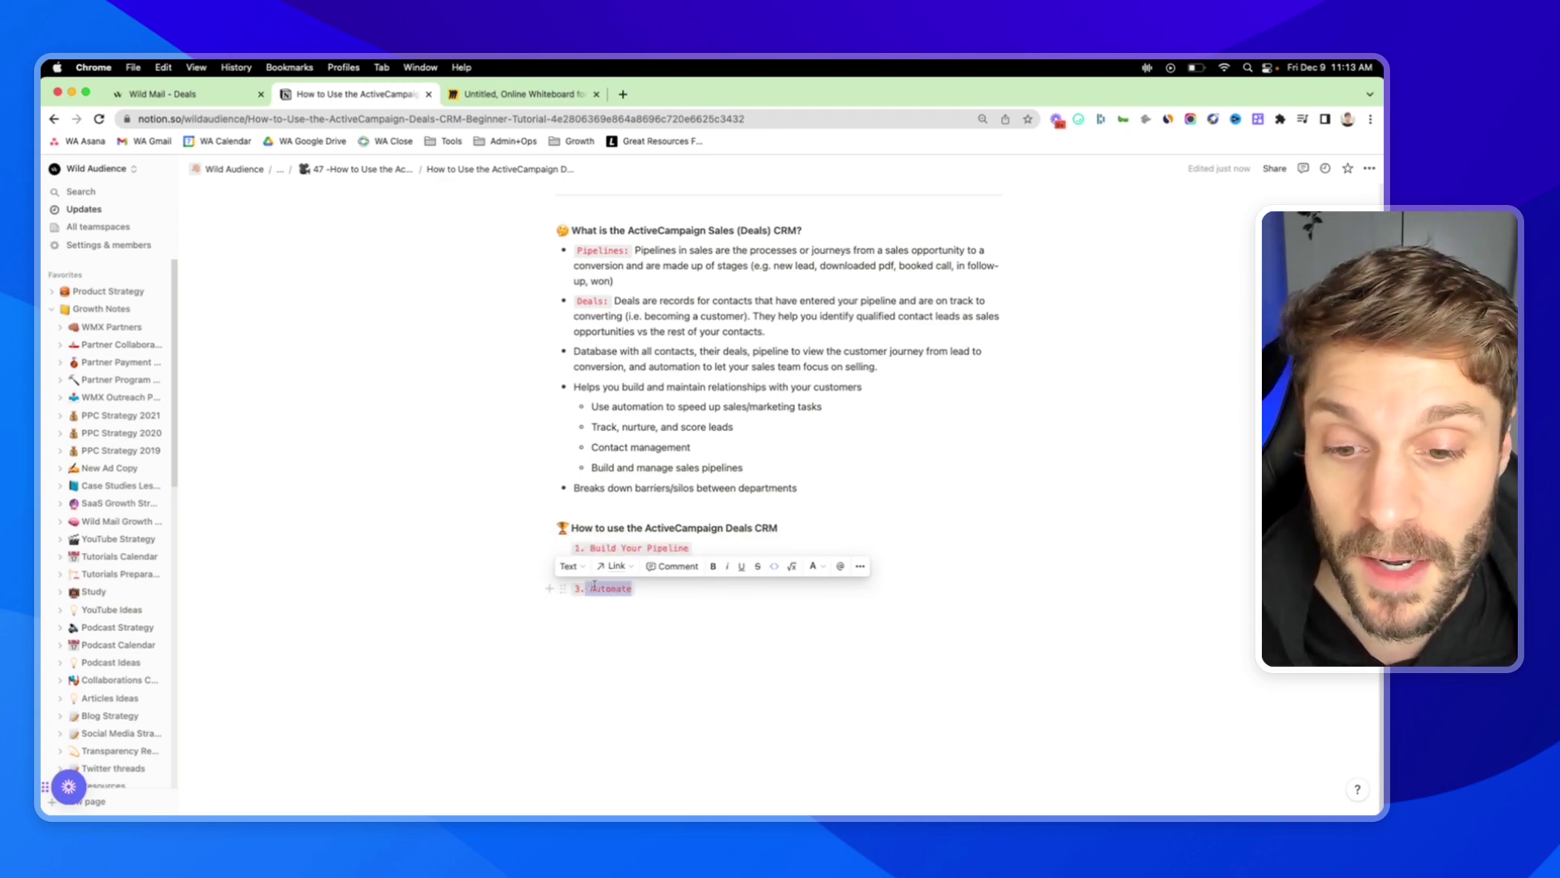
{"action": "left_click", "coordinate": [647, 479]}
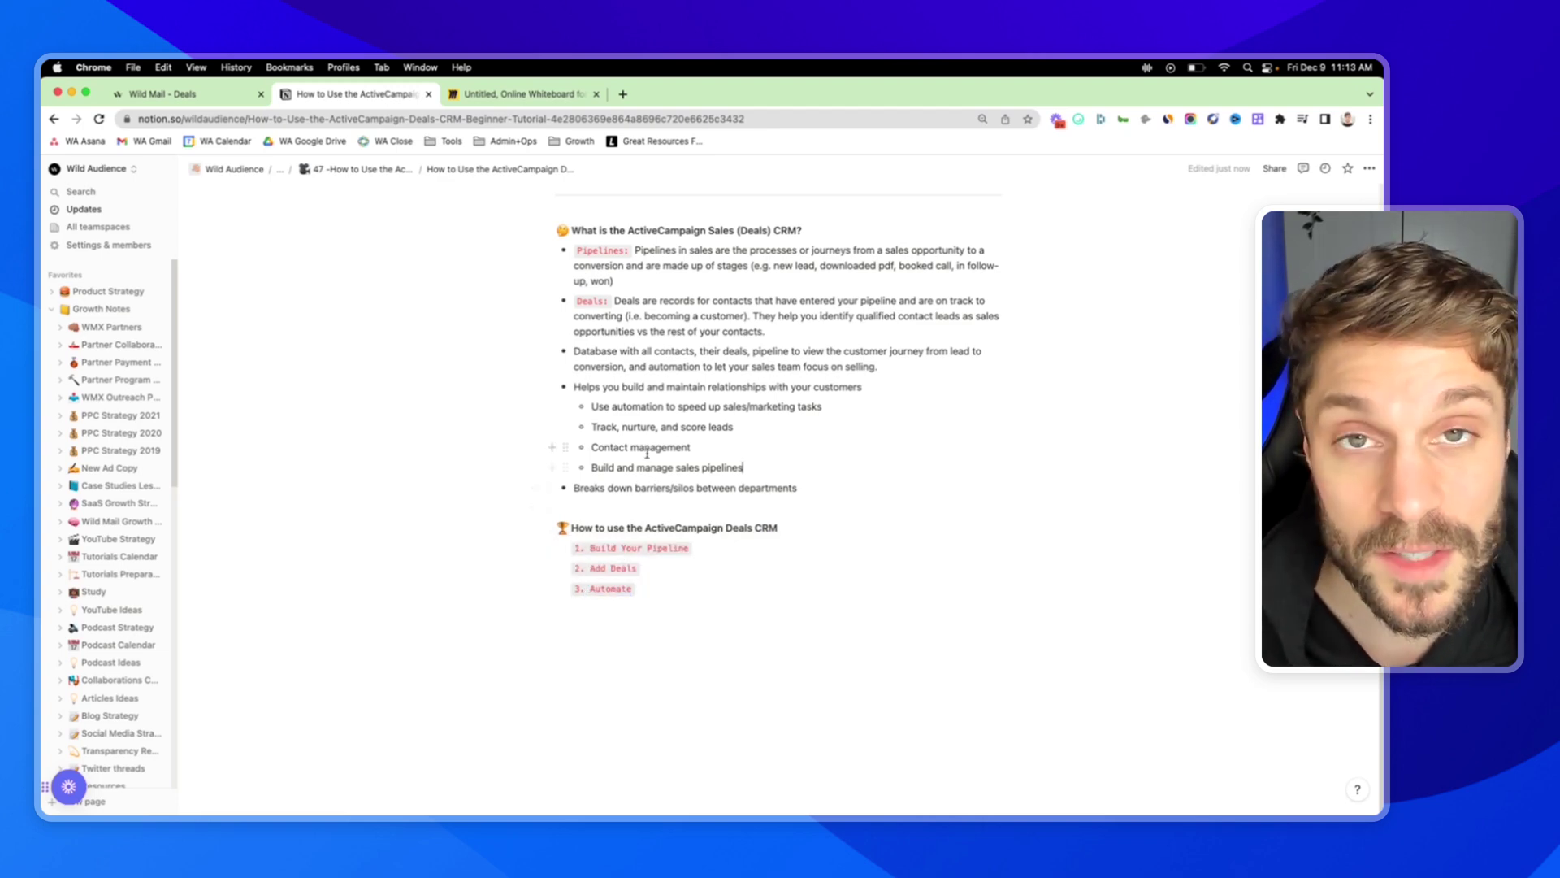
{"action": "left_click_drag", "start_coordinate": [689, 548], "coordinate": [590, 548]}
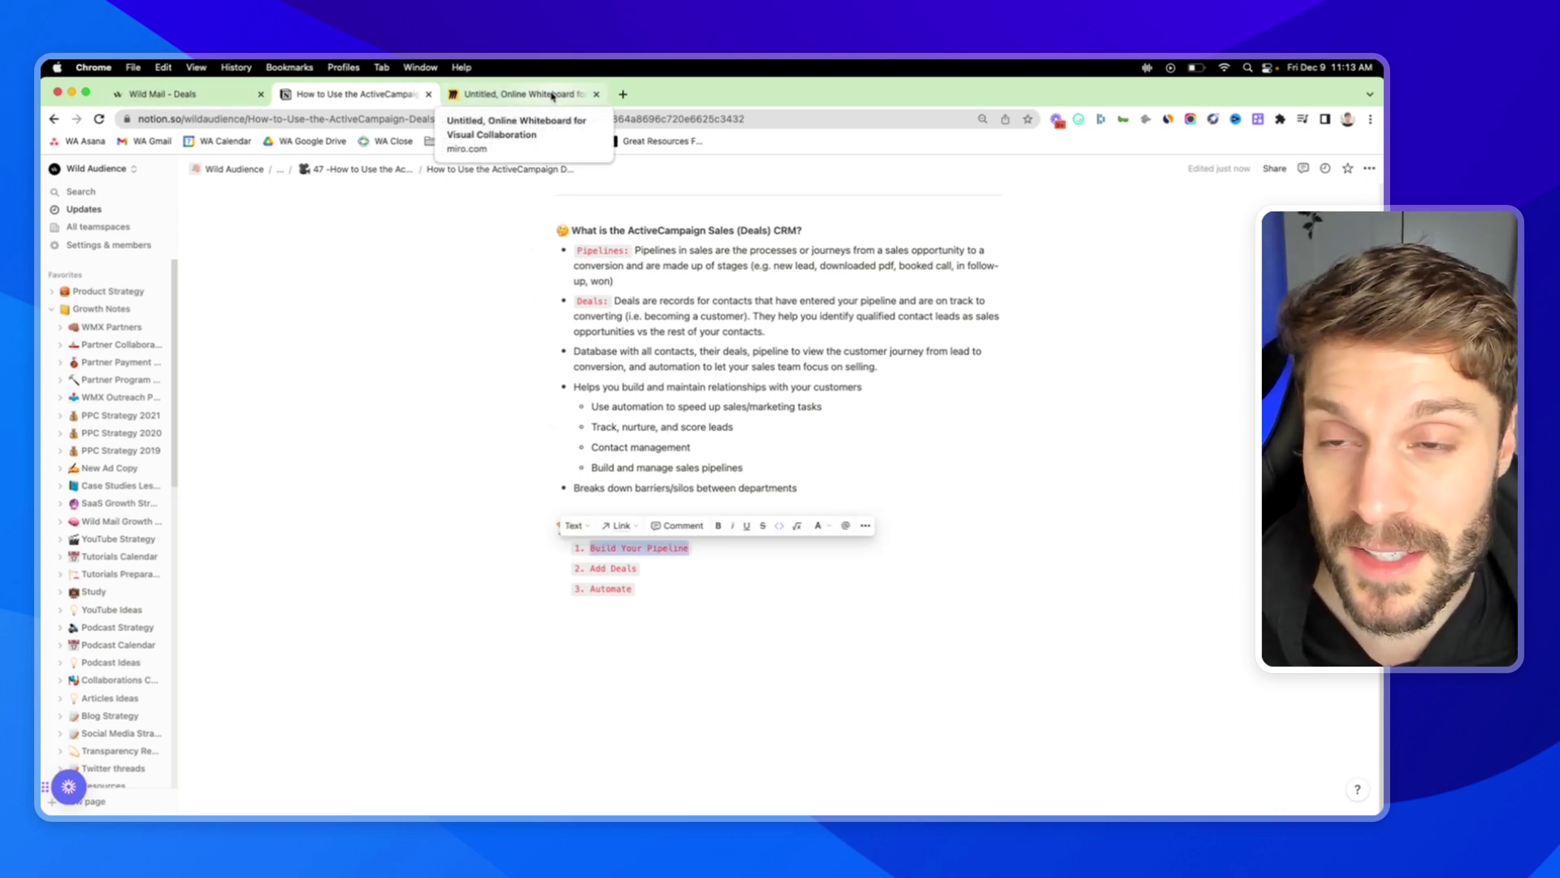
Bring up the Miro funnel flowchart and zoom and pan to frame the diagram.
{"action": "left_click", "coordinate": [552, 96]}
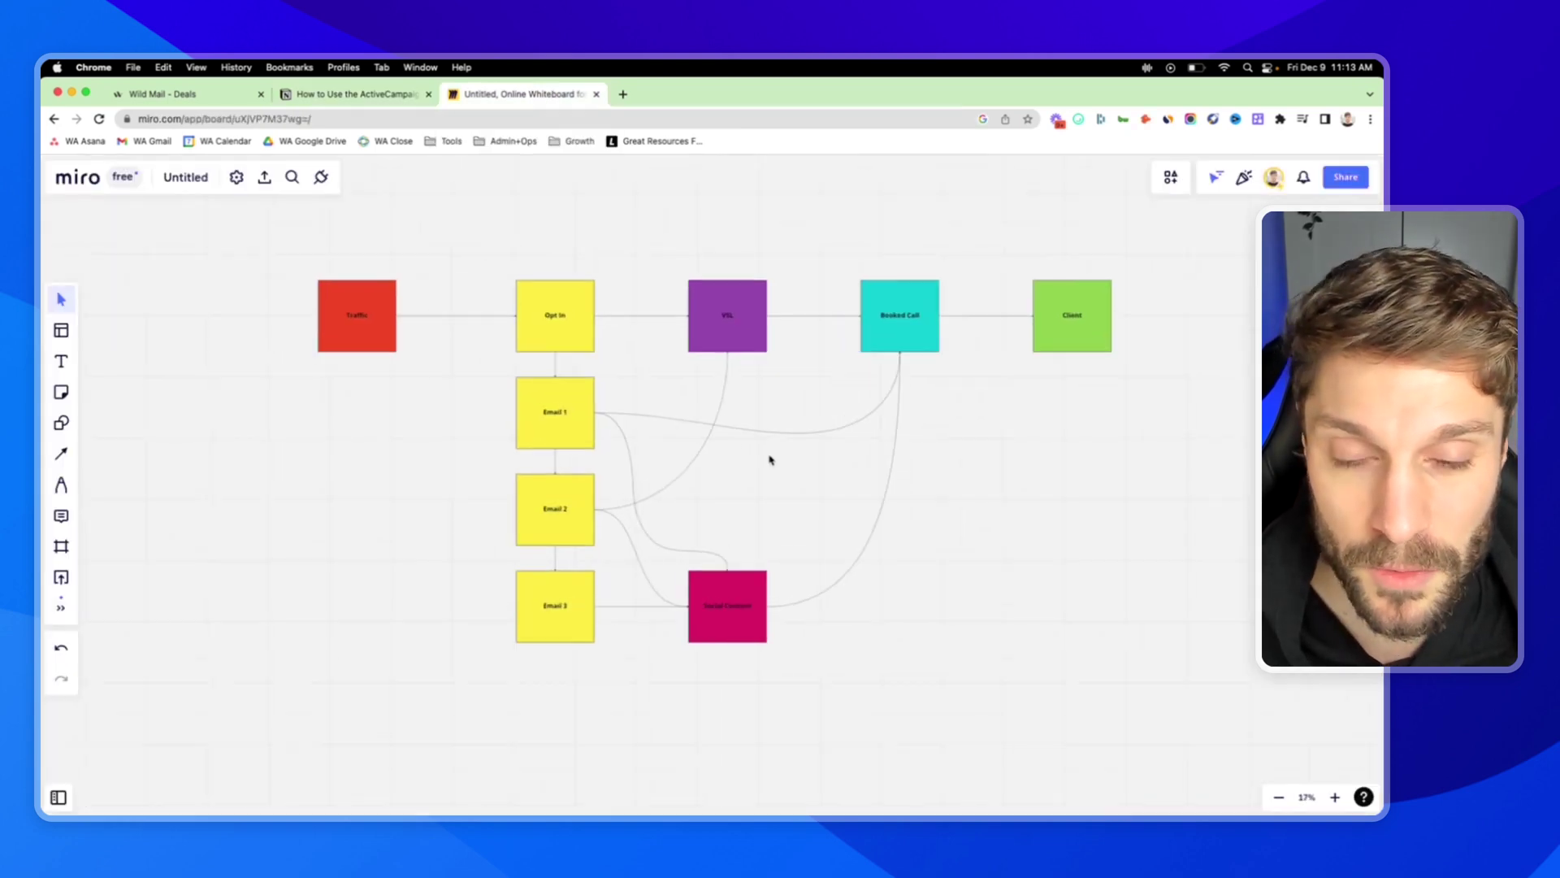
{"action": "scroll", "coordinate": [585, 390], "scroll_direction": "down", "scroll_amount": 2}
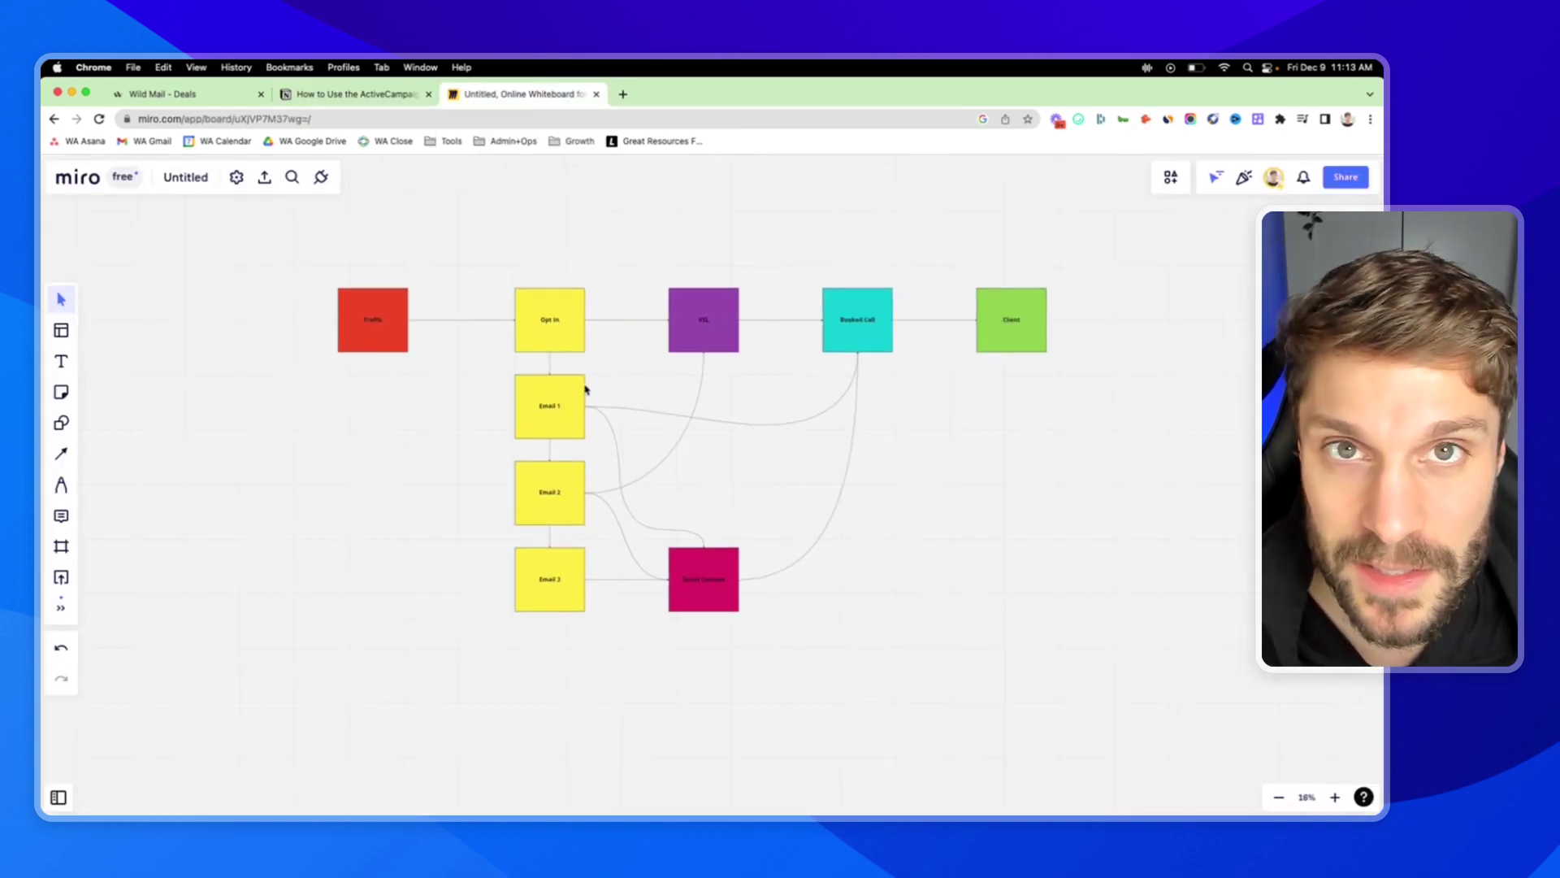
{"action": "scroll", "coordinate": [585, 390], "scroll_direction": "up", "scroll_amount": 1}
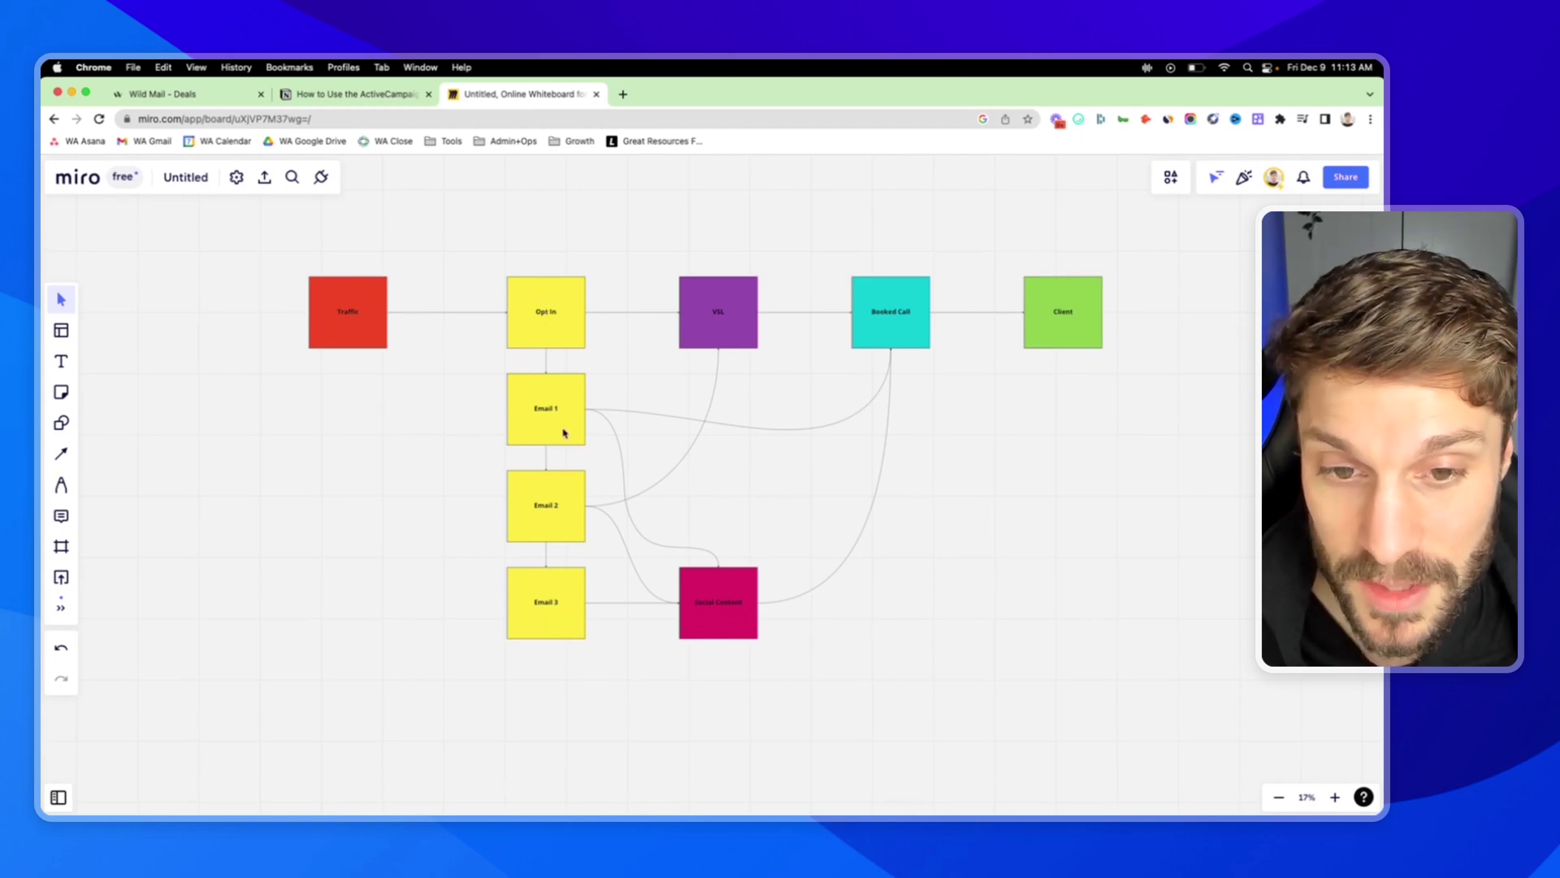
{"action": "scroll", "coordinate": [534, 298], "scroll_direction": "up", "scroll_amount": 3}
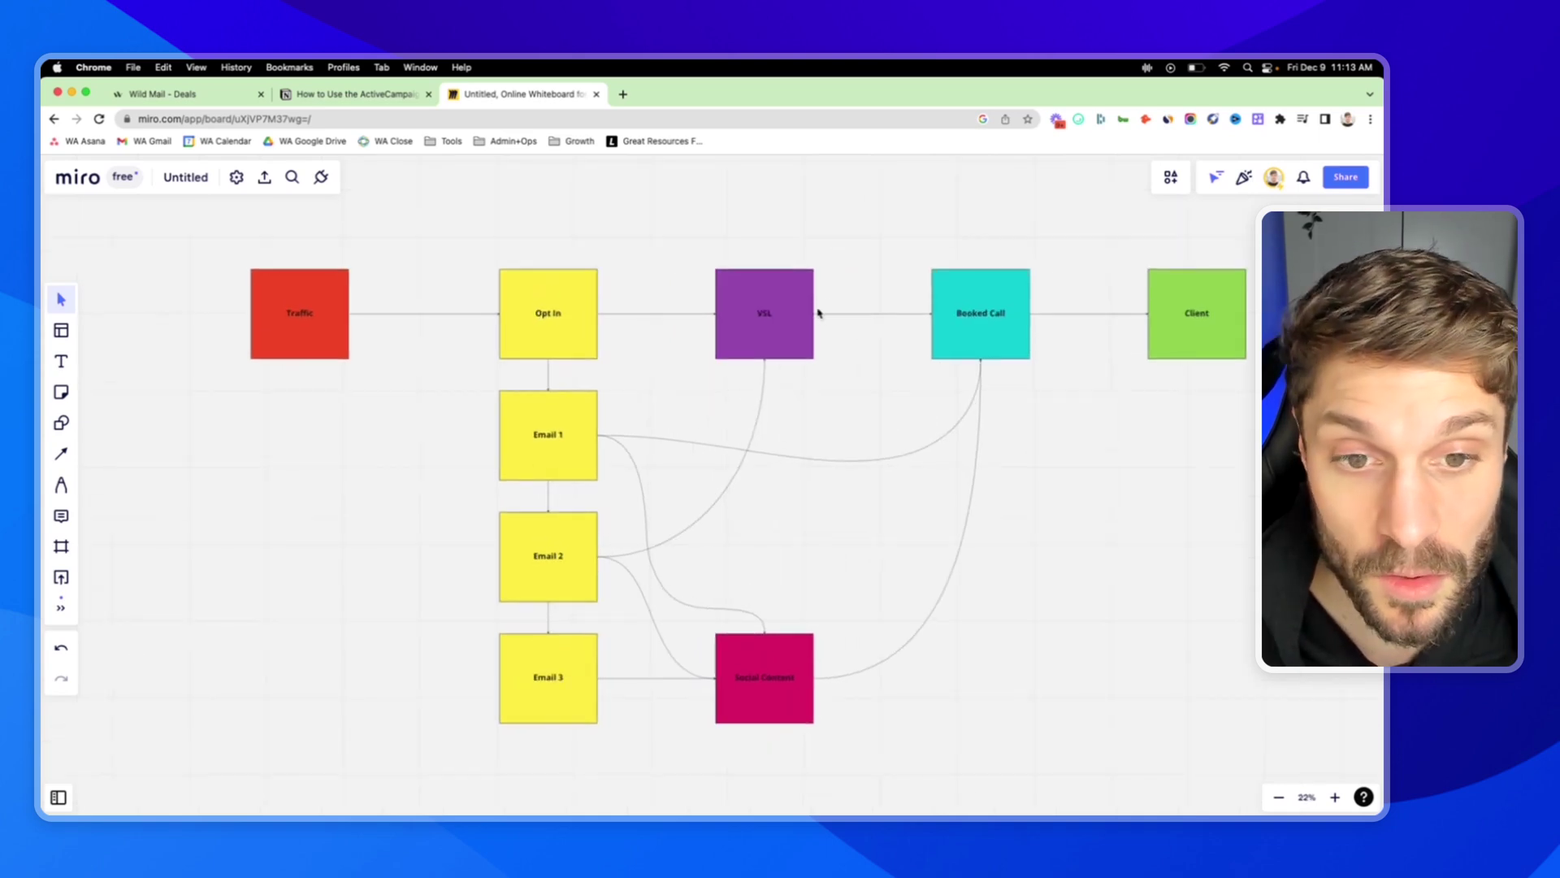
{"action": "scroll", "coordinate": [768, 321], "scroll_direction": "down", "scroll_amount": 2}
{"action": "scroll", "coordinate": [602, 434], "scroll_direction": "up", "scroll_amount": 2}
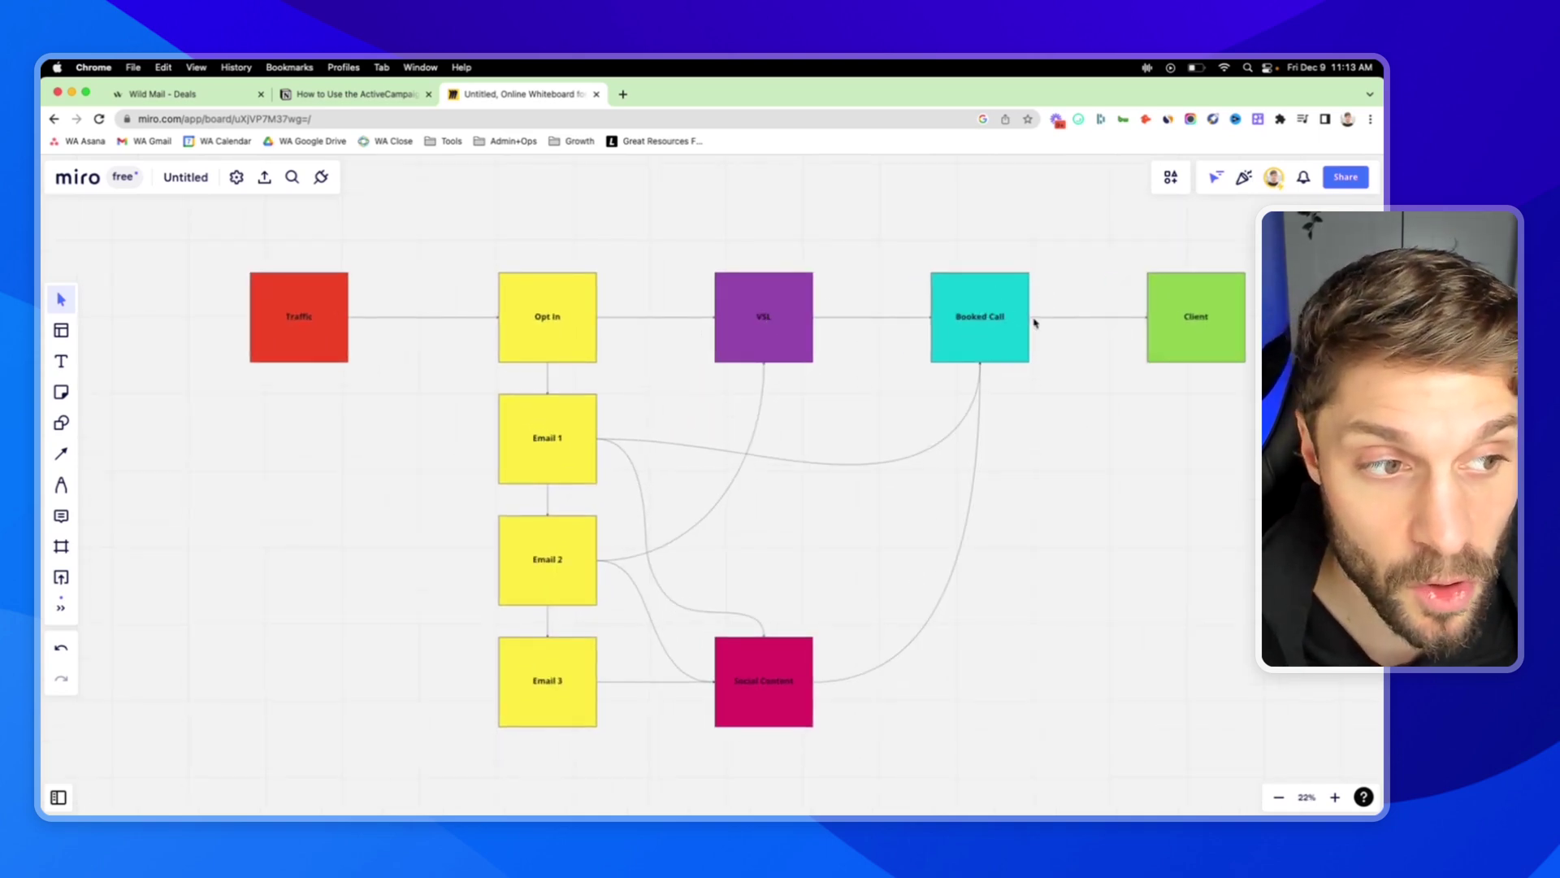
{"action": "scroll", "coordinate": [714, 550], "scroll_direction": "down", "scroll_amount": 2}
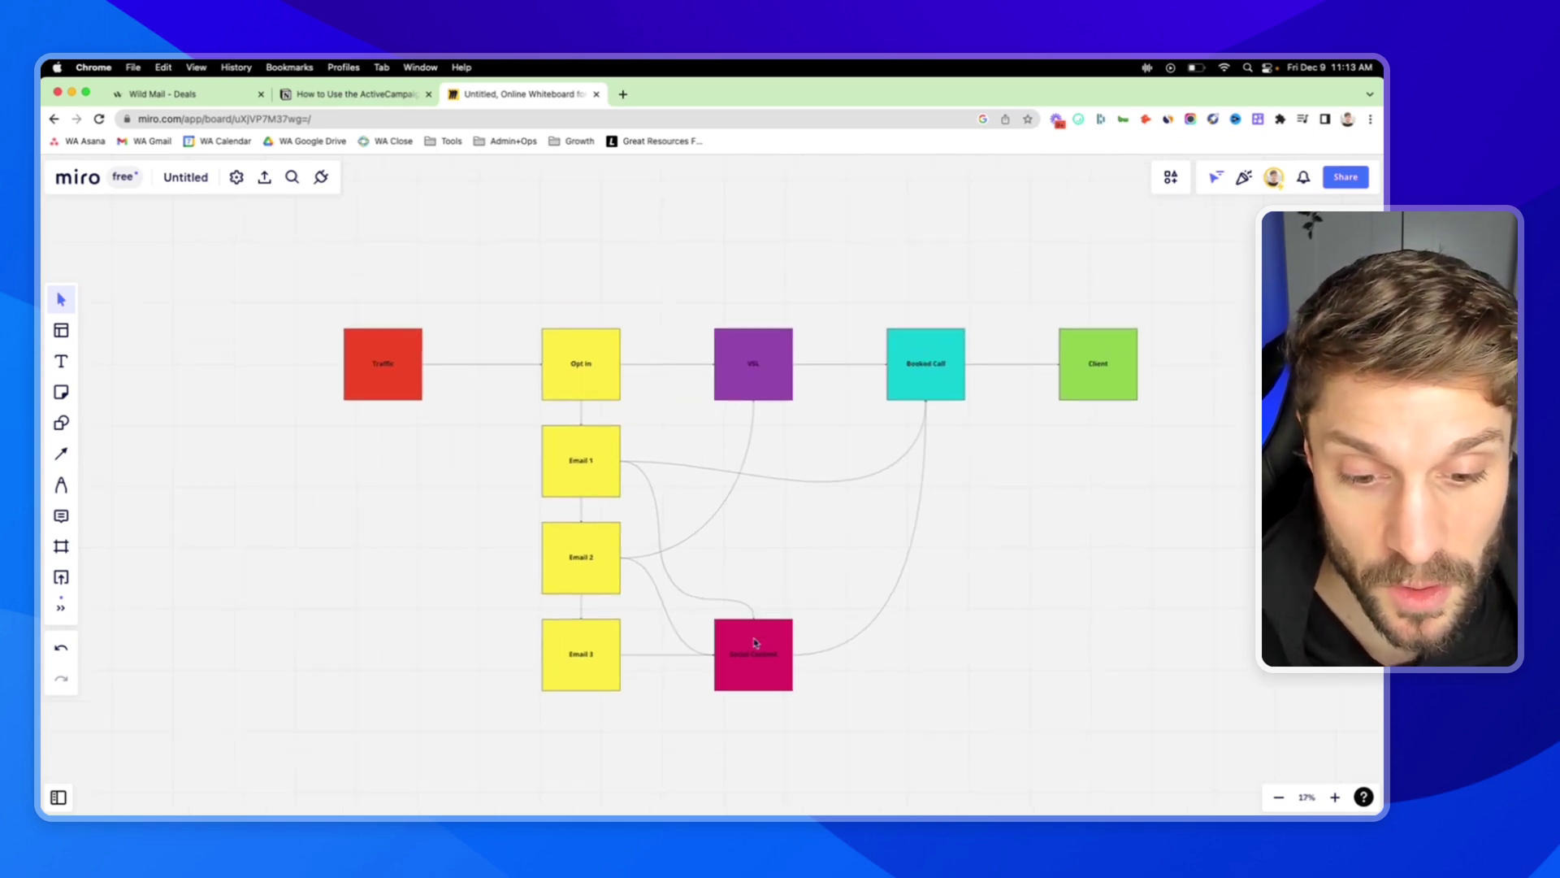
{"action": "left_click_drag", "start_coordinate": [846, 676], "coordinate": [854, 479]}
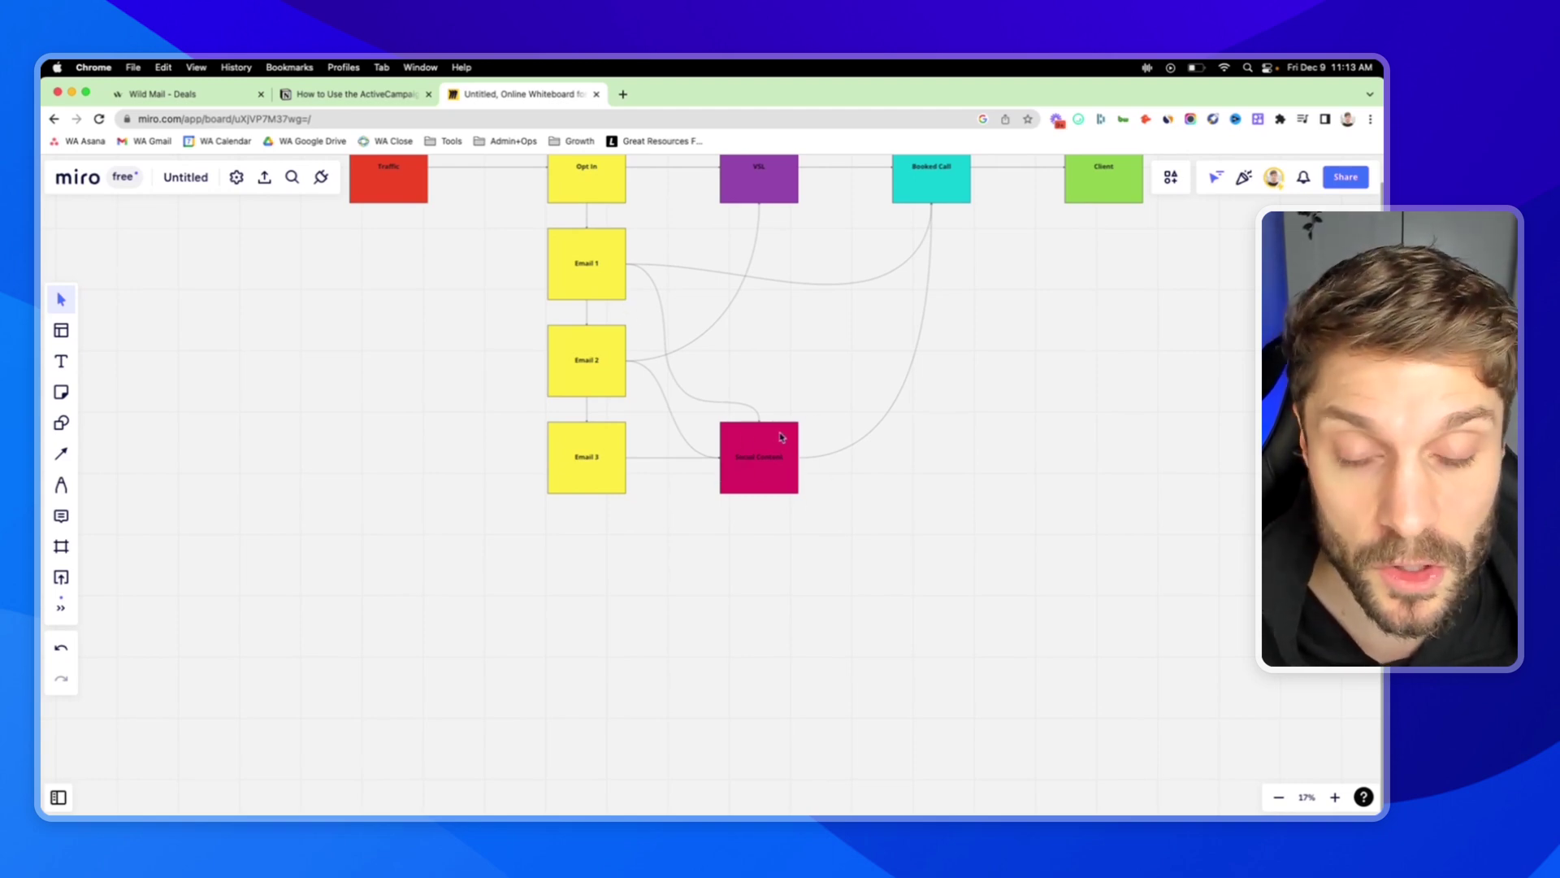
{"action": "scroll", "coordinate": [778, 363], "scroll_direction": "up", "scroll_amount": 3}
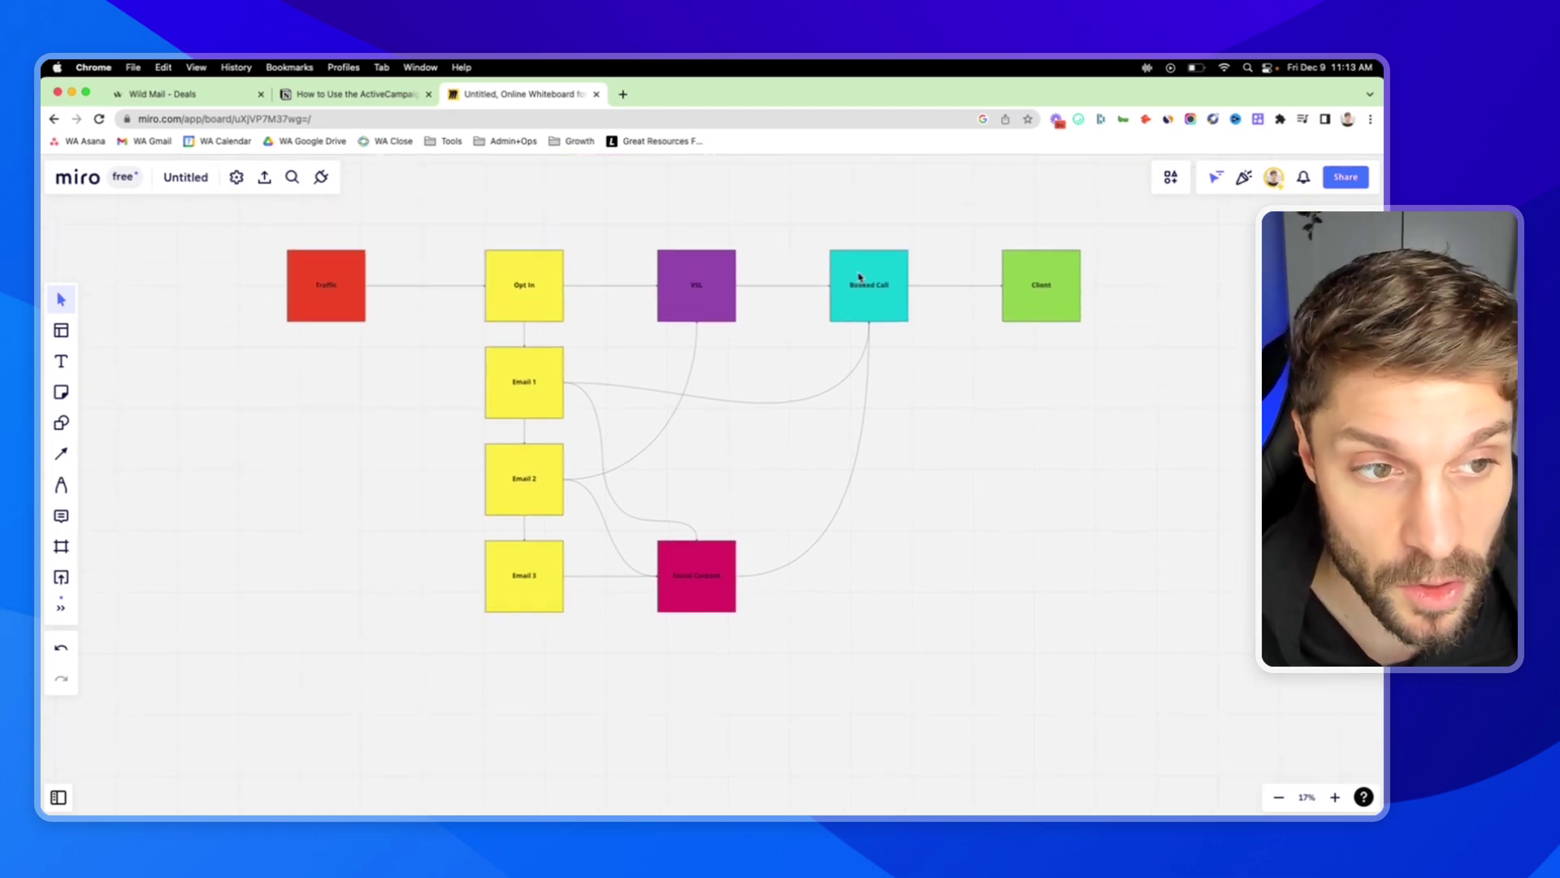
{"action": "left_click_drag", "start_coordinate": [891, 442], "coordinate": [949, 461]}
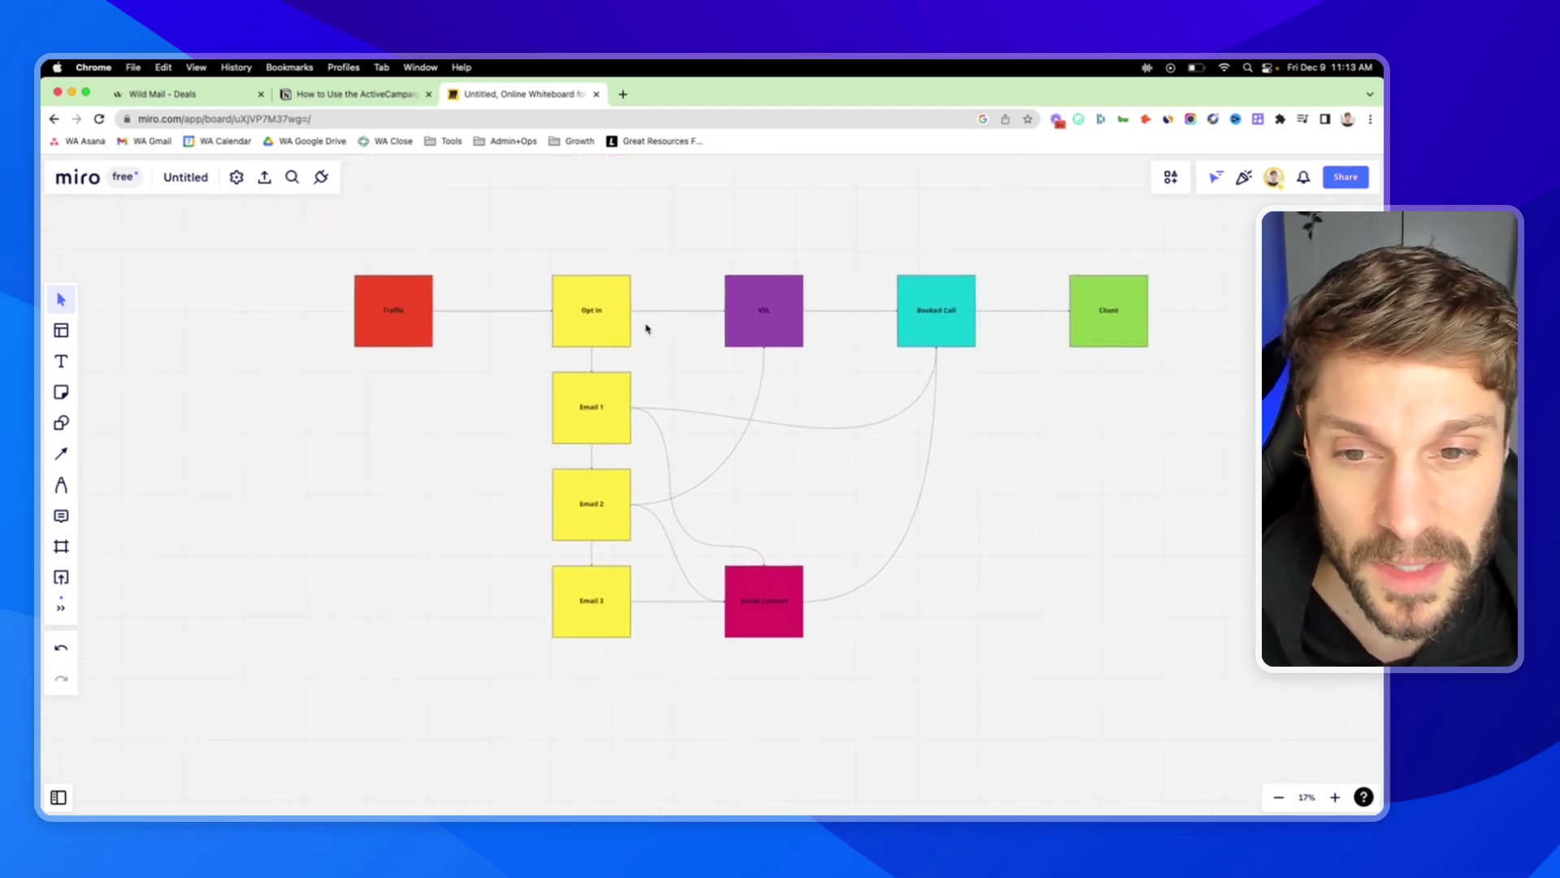
Select the Opt In, VSL and Booked Call funnel boxes, then return to the Demo Pipeline board.
{"action": "left_click_drag", "start_coordinate": [501, 261], "coordinate": [666, 679]}
{"action": "left_click", "coordinate": [578, 257]}
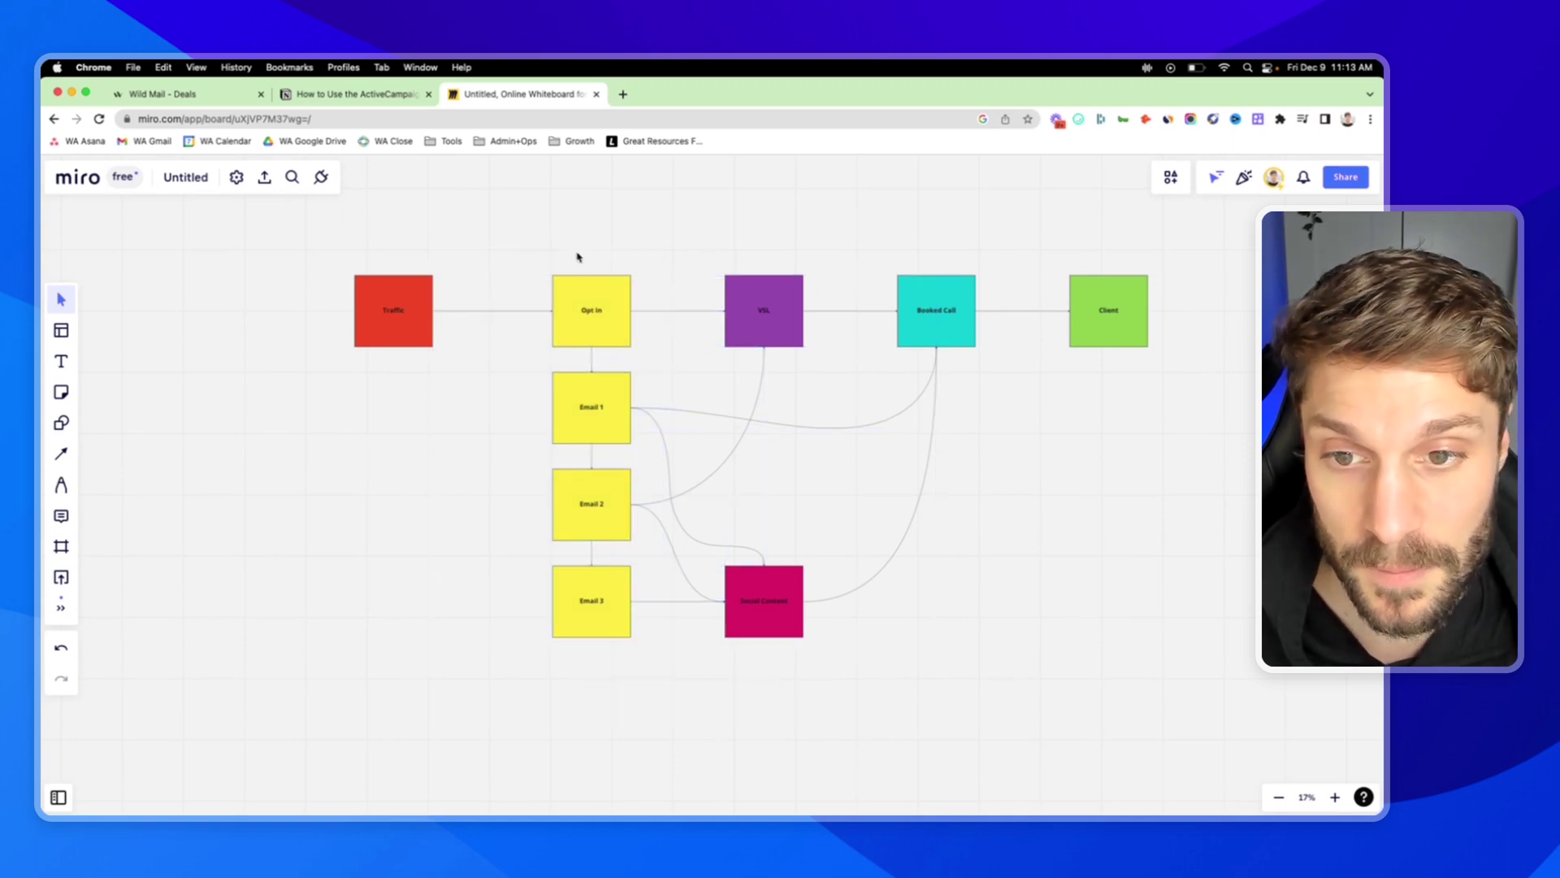
{"action": "left_click", "coordinate": [609, 304]}
{"action": "left_click", "coordinate": [764, 317]}
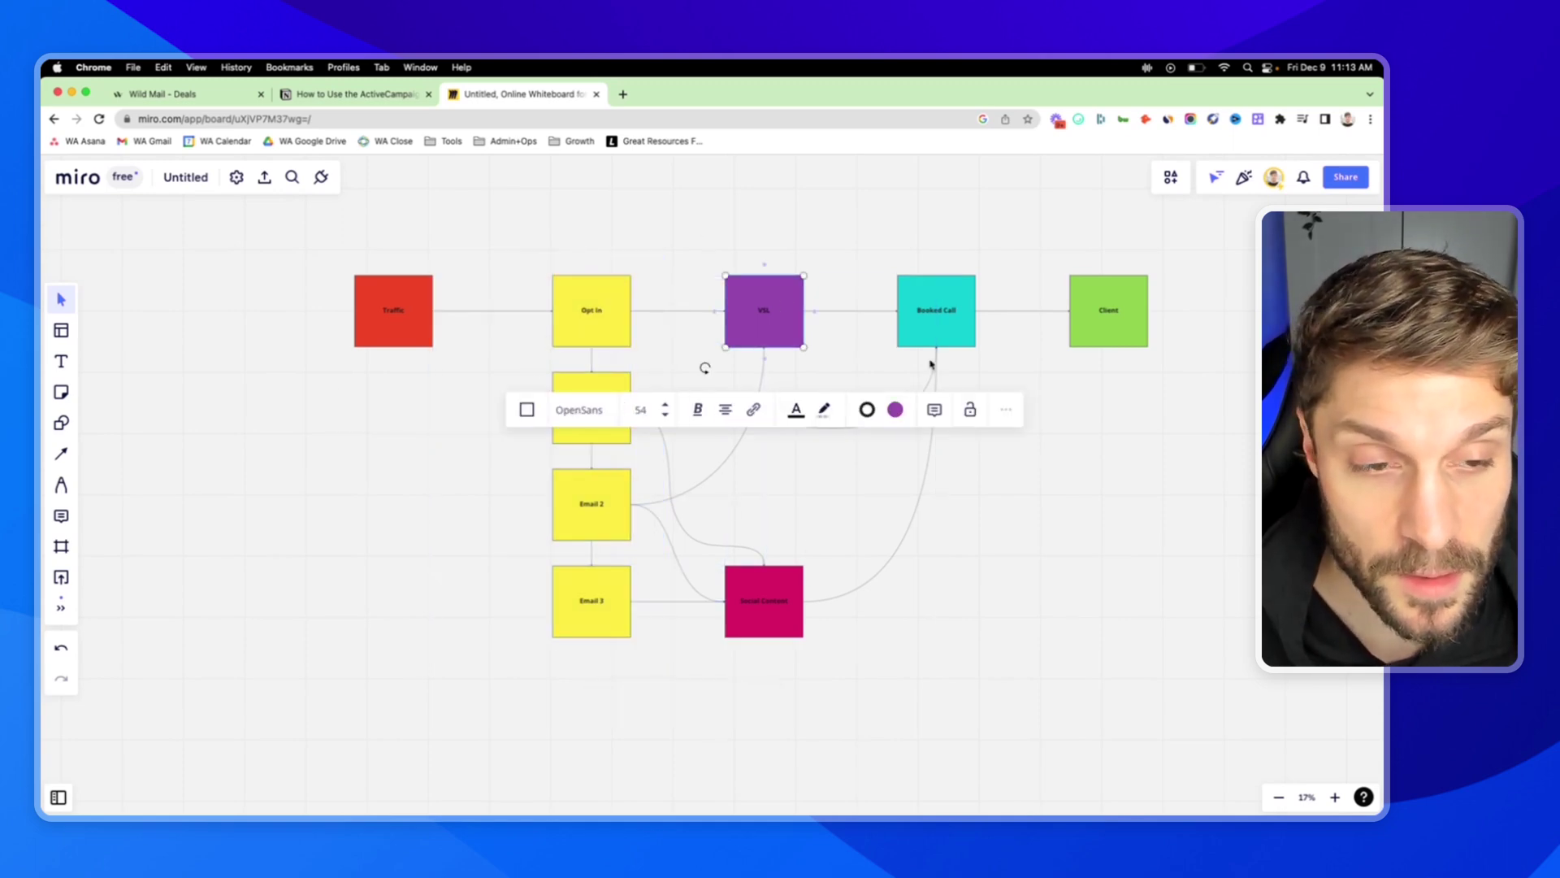
{"action": "left_click", "coordinate": [952, 299]}
{"action": "left_click", "coordinate": [1027, 332]}
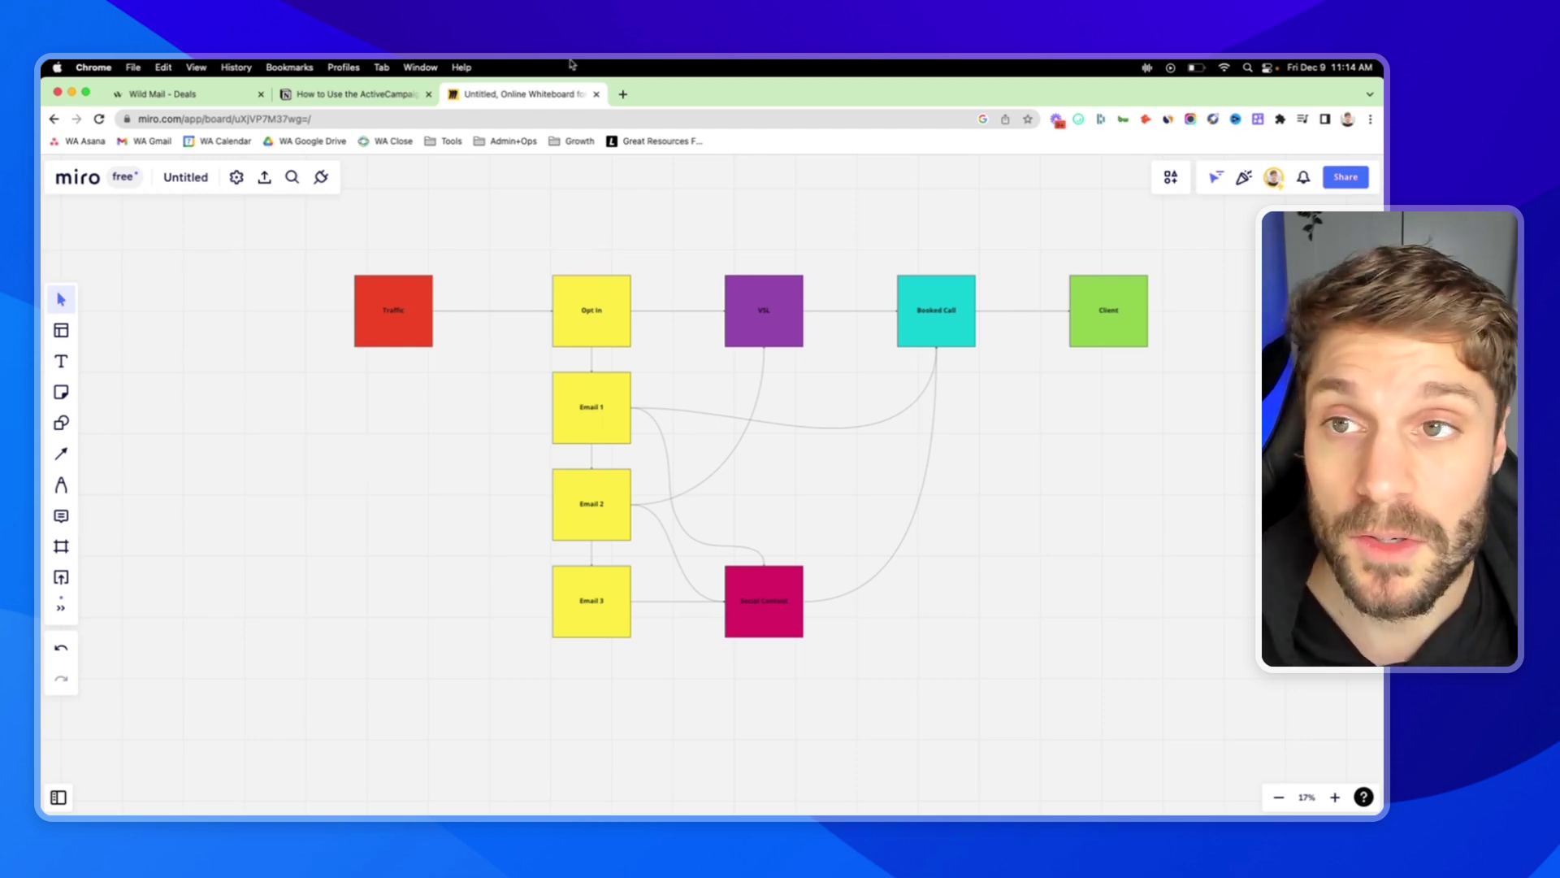
{"action": "left_click", "coordinate": [205, 94]}
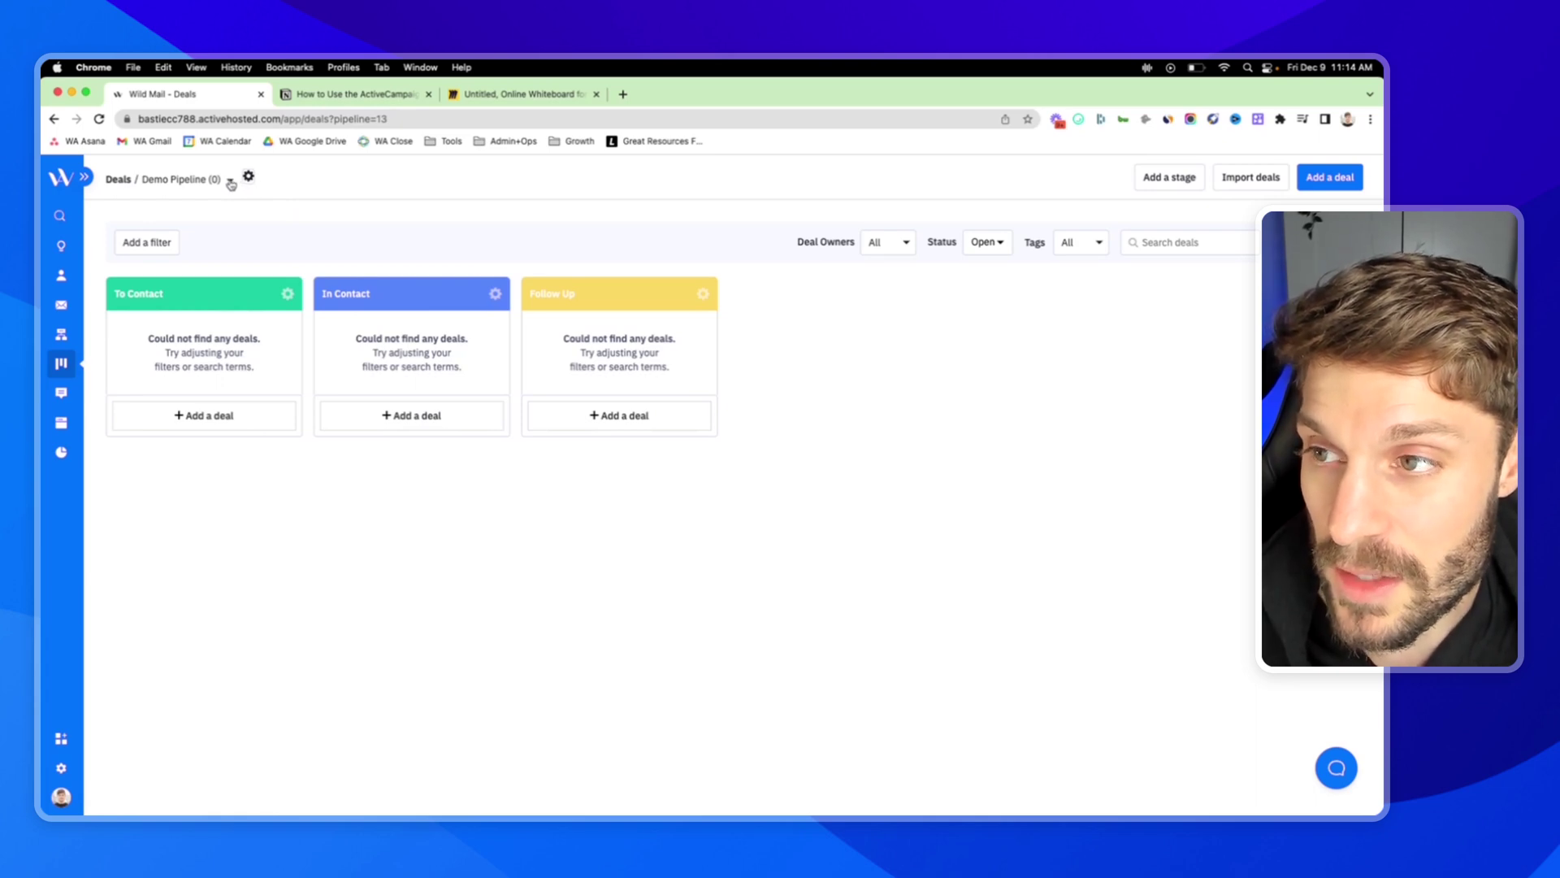
Start a new pipeline from the pipelines list, keeping group access at All Groups.
{"action": "left_click", "coordinate": [230, 181]}
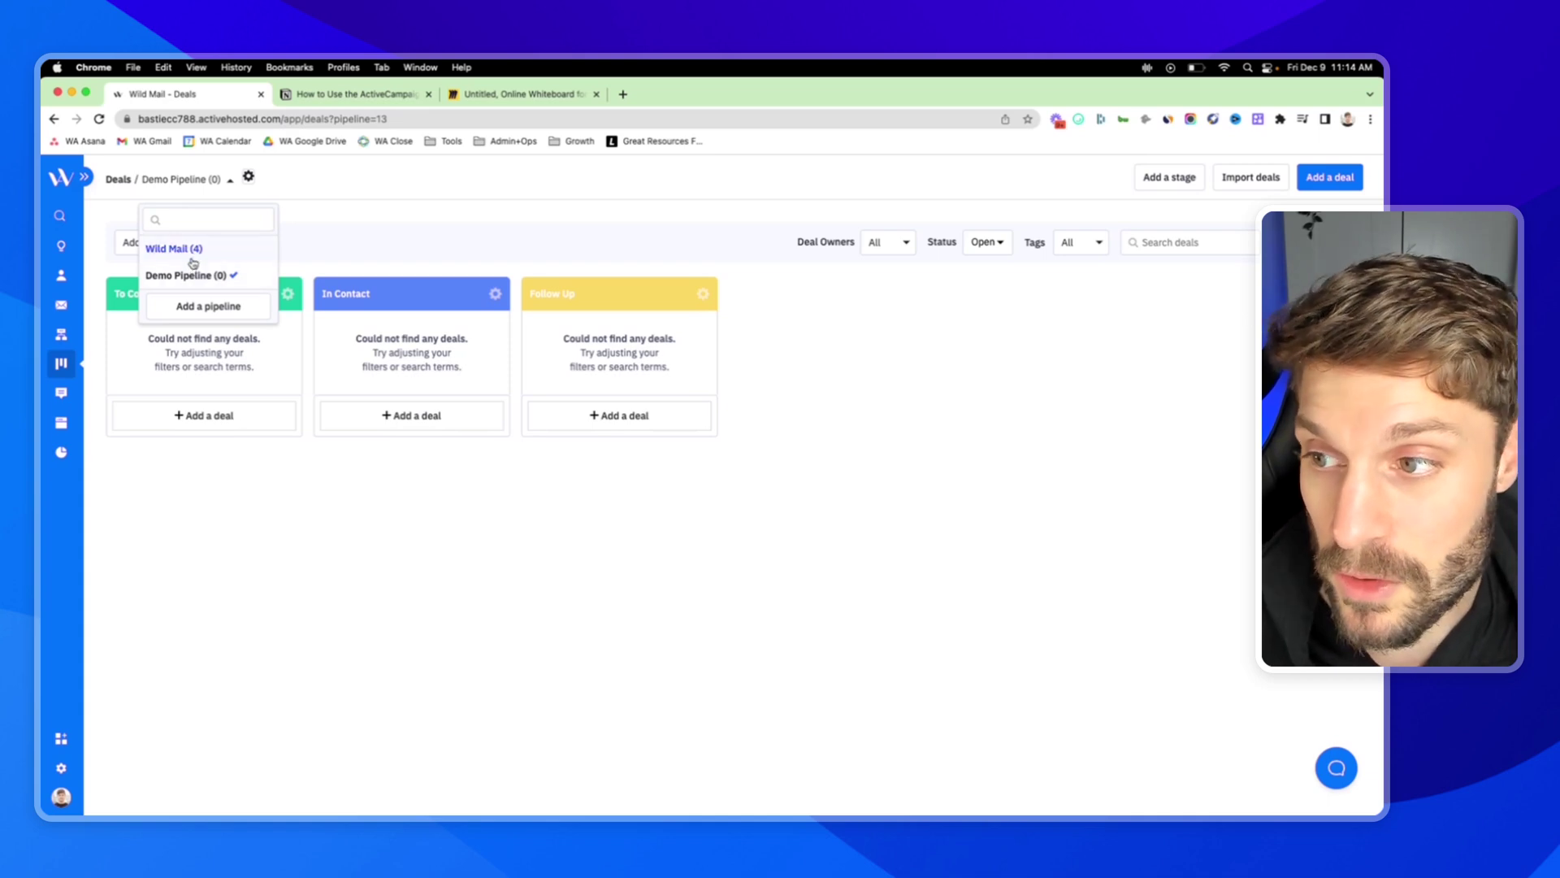
{"action": "left_click", "coordinate": [210, 309]}
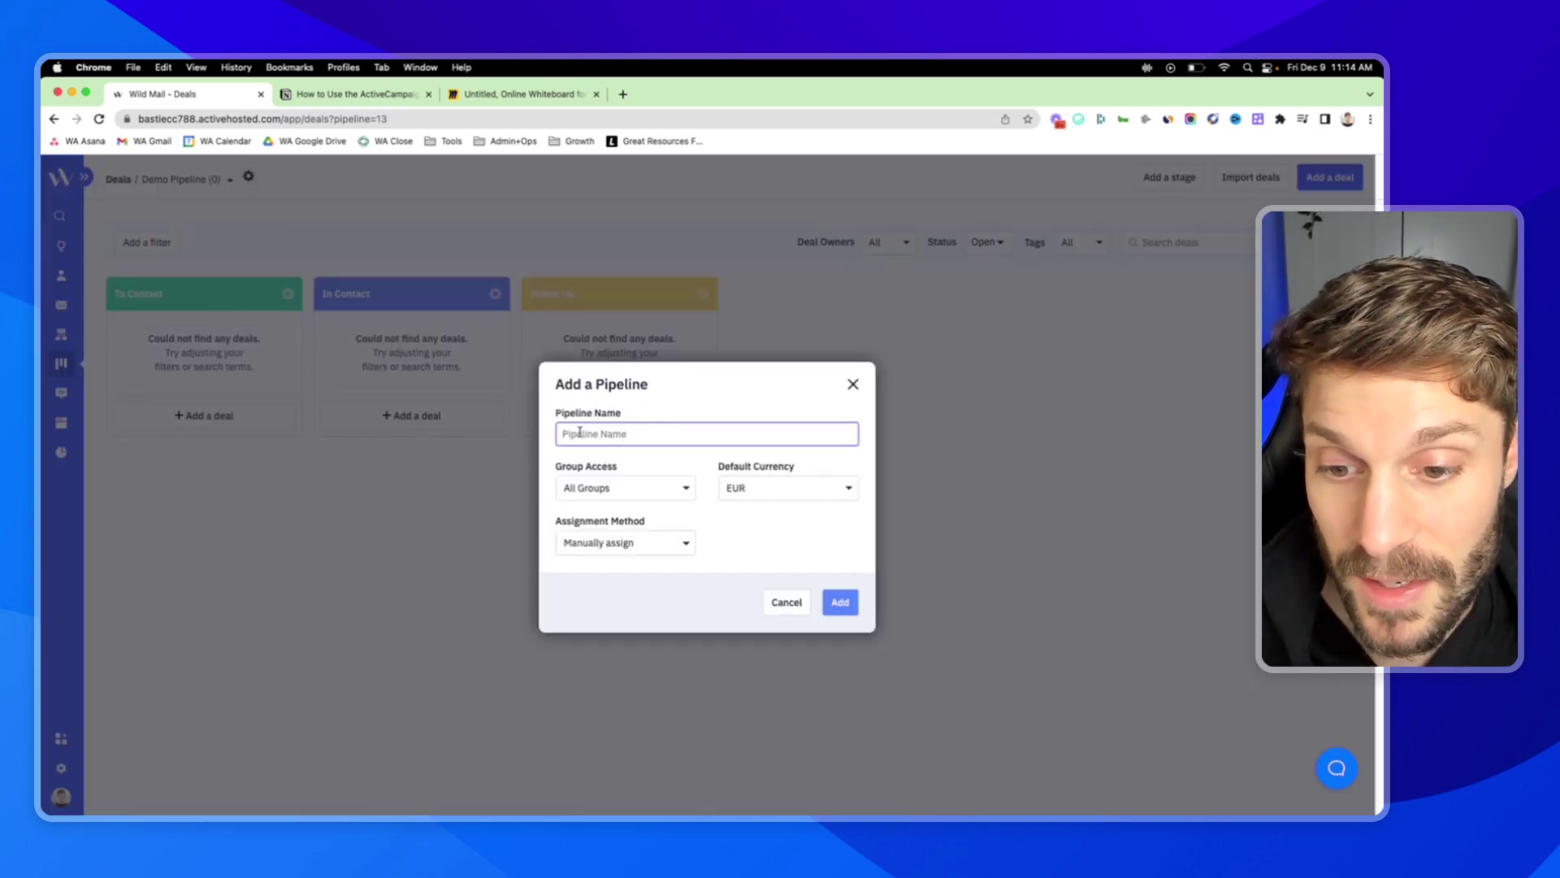
{"action": "left_click", "coordinate": [686, 488]}
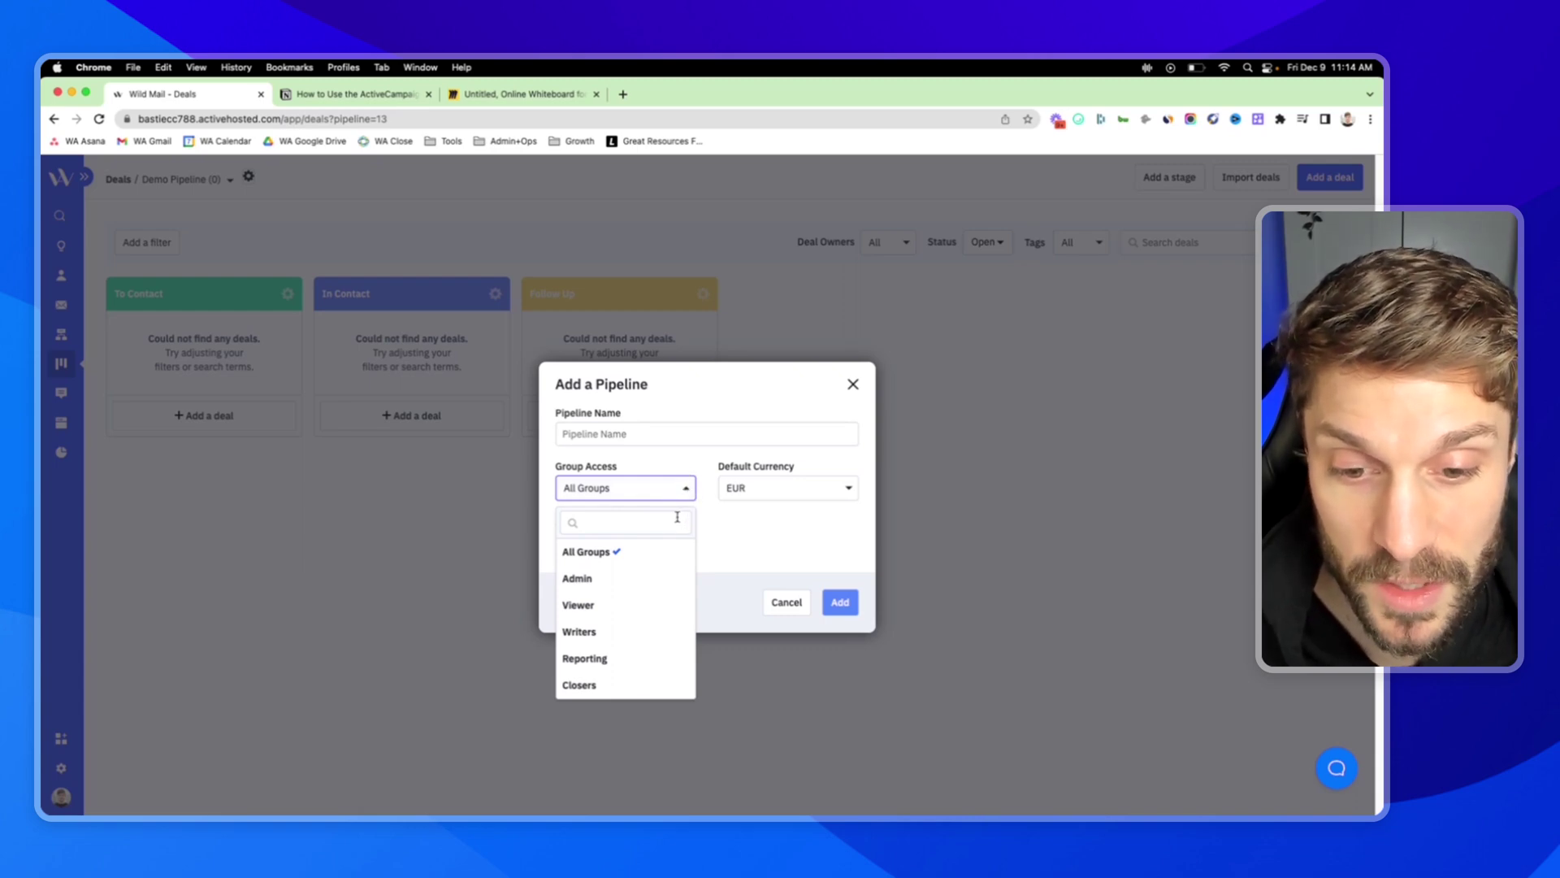
{"action": "left_click", "coordinate": [695, 458]}
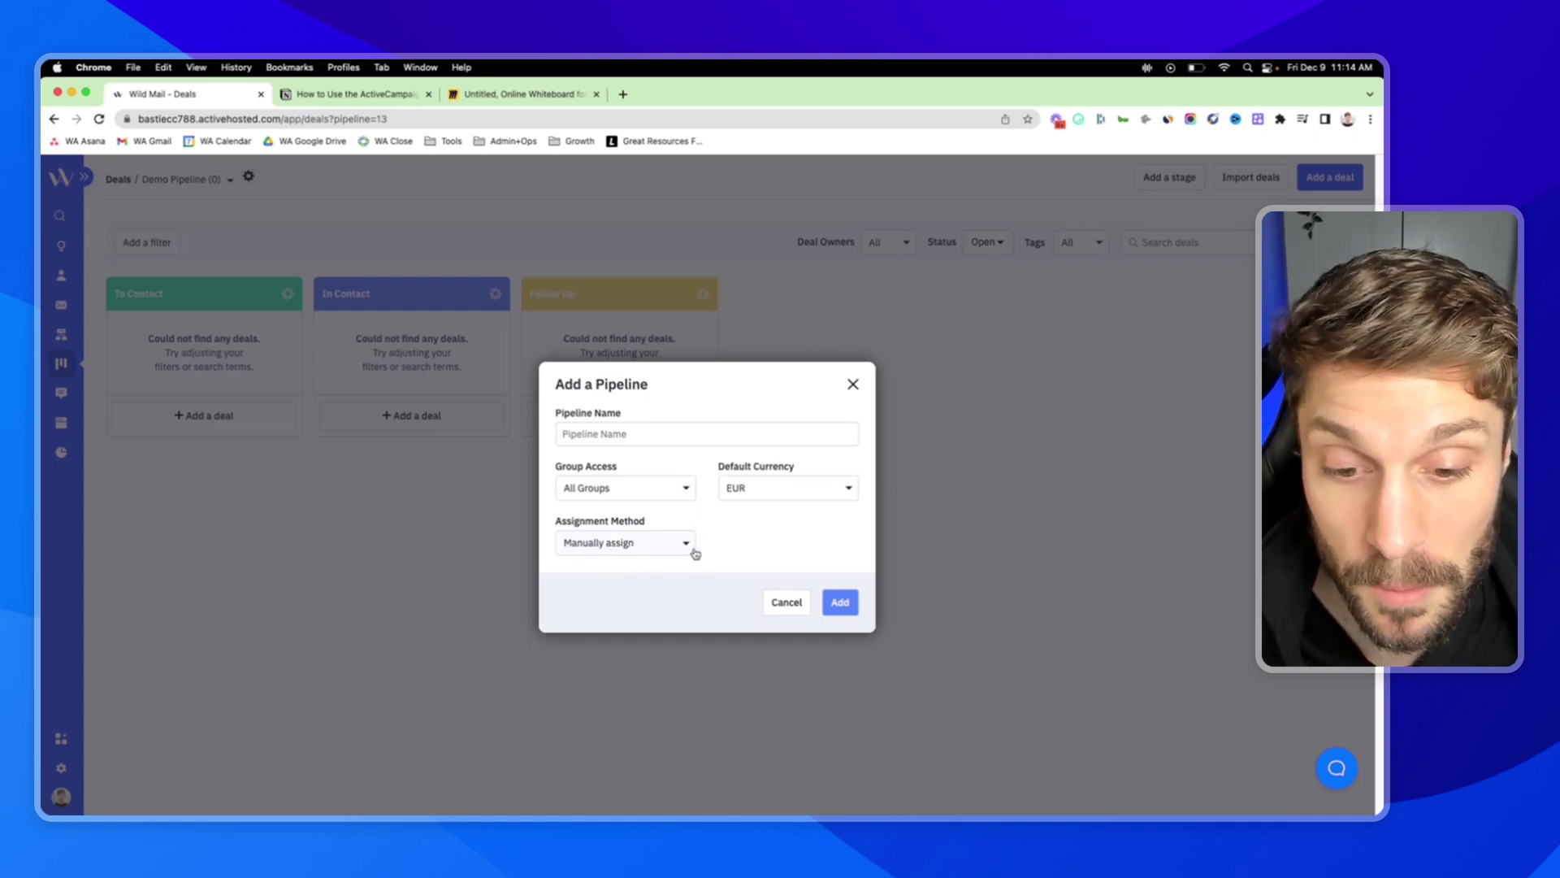
Set the new pipeline's deal Assignment Method to Round robin deal value.
{"action": "left_click", "coordinate": [686, 544]}
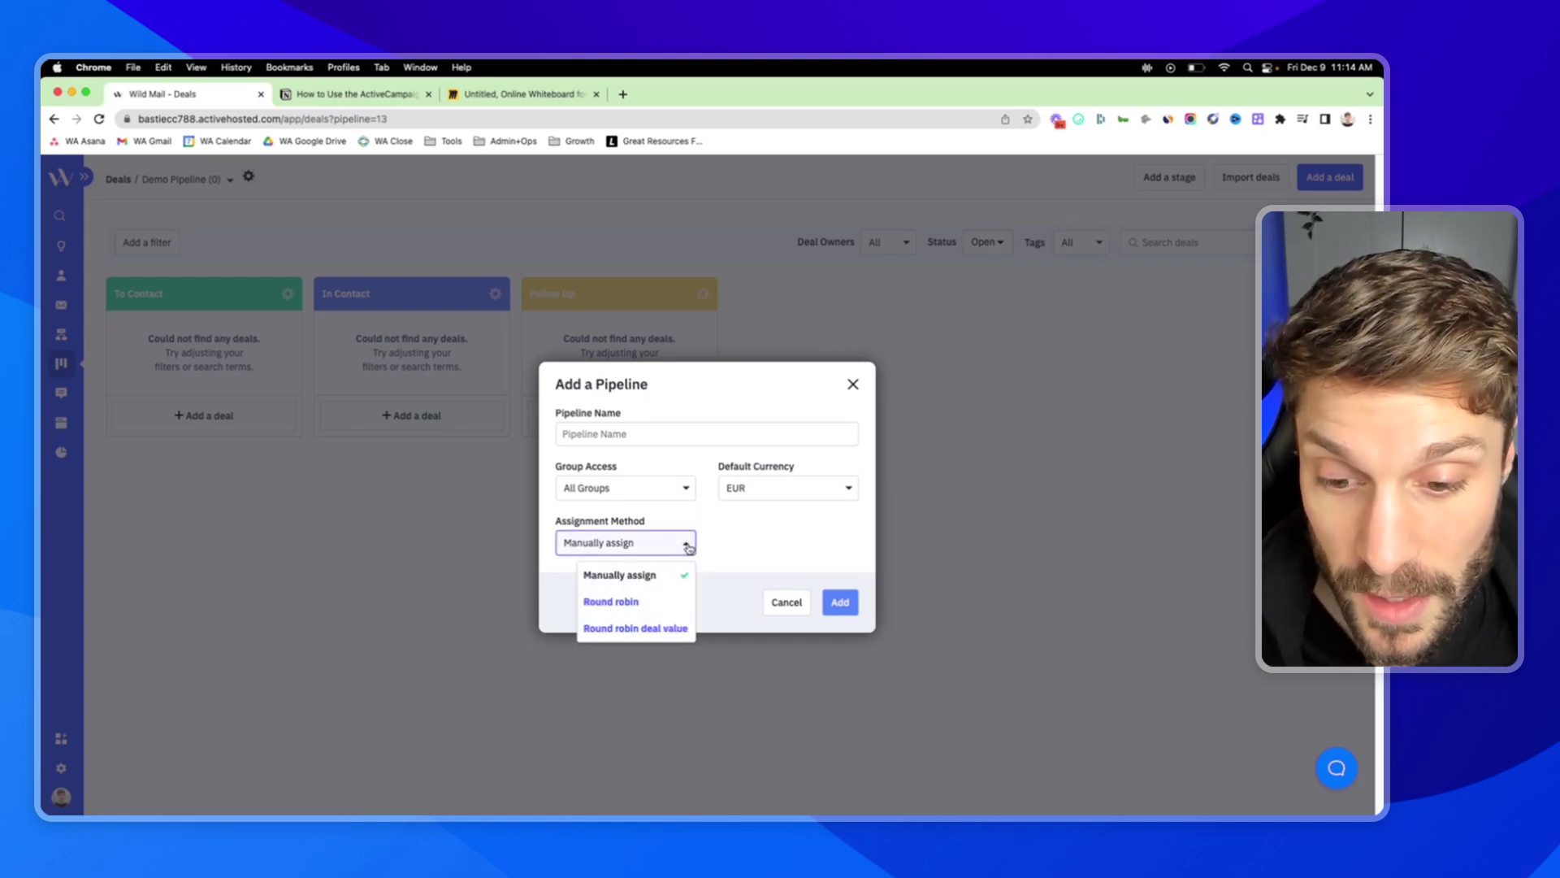
{"action": "left_click", "coordinate": [629, 600]}
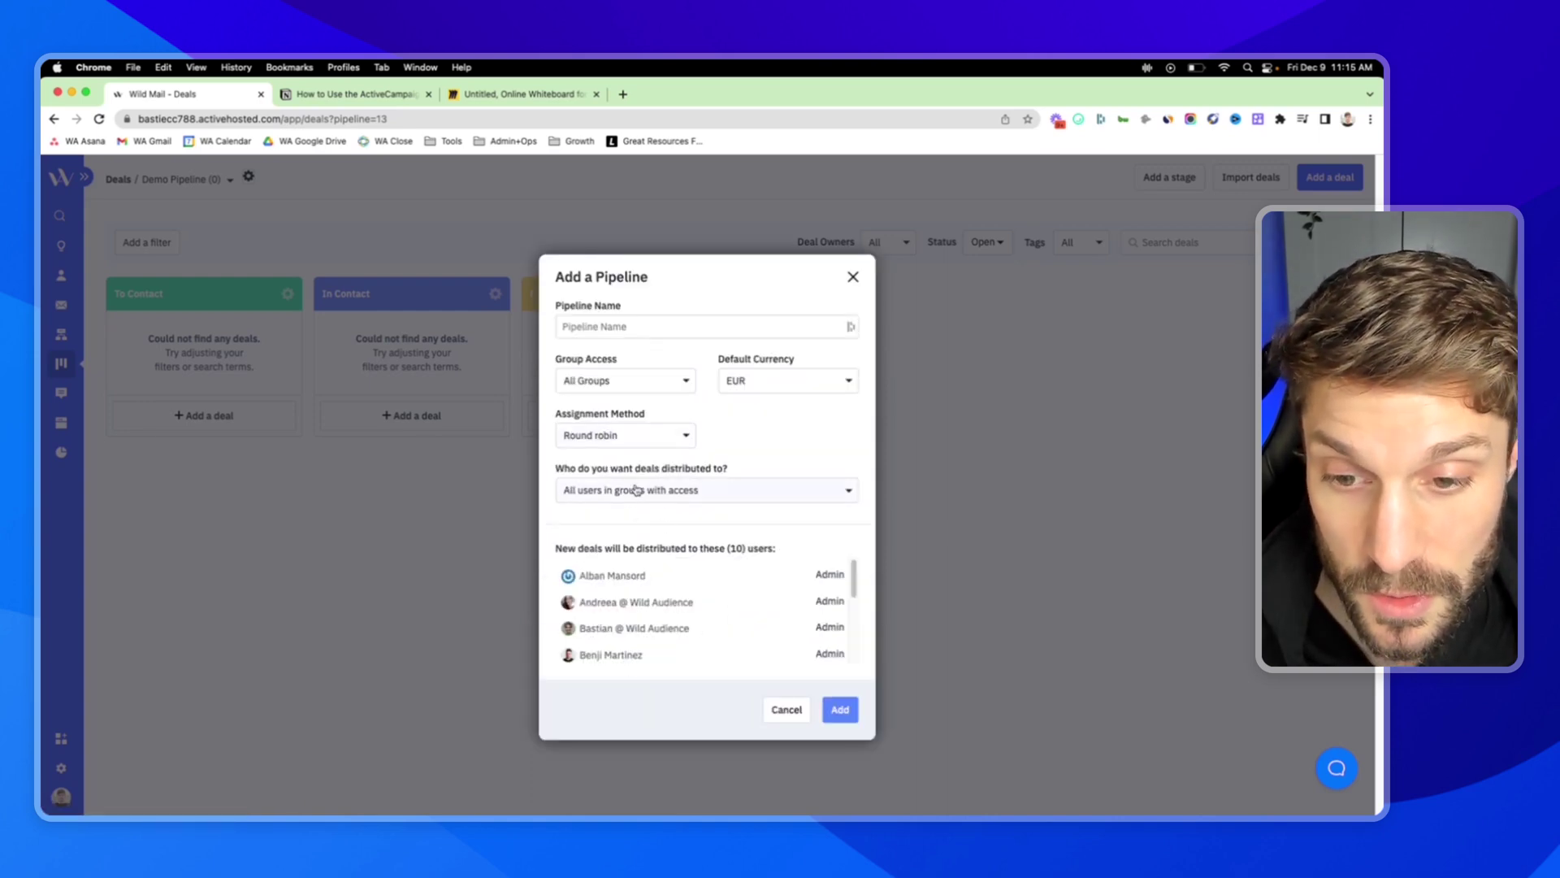
{"action": "left_click", "coordinate": [689, 439]}
{"action": "left_click", "coordinate": [689, 438]}
{"action": "left_click", "coordinate": [681, 442]}
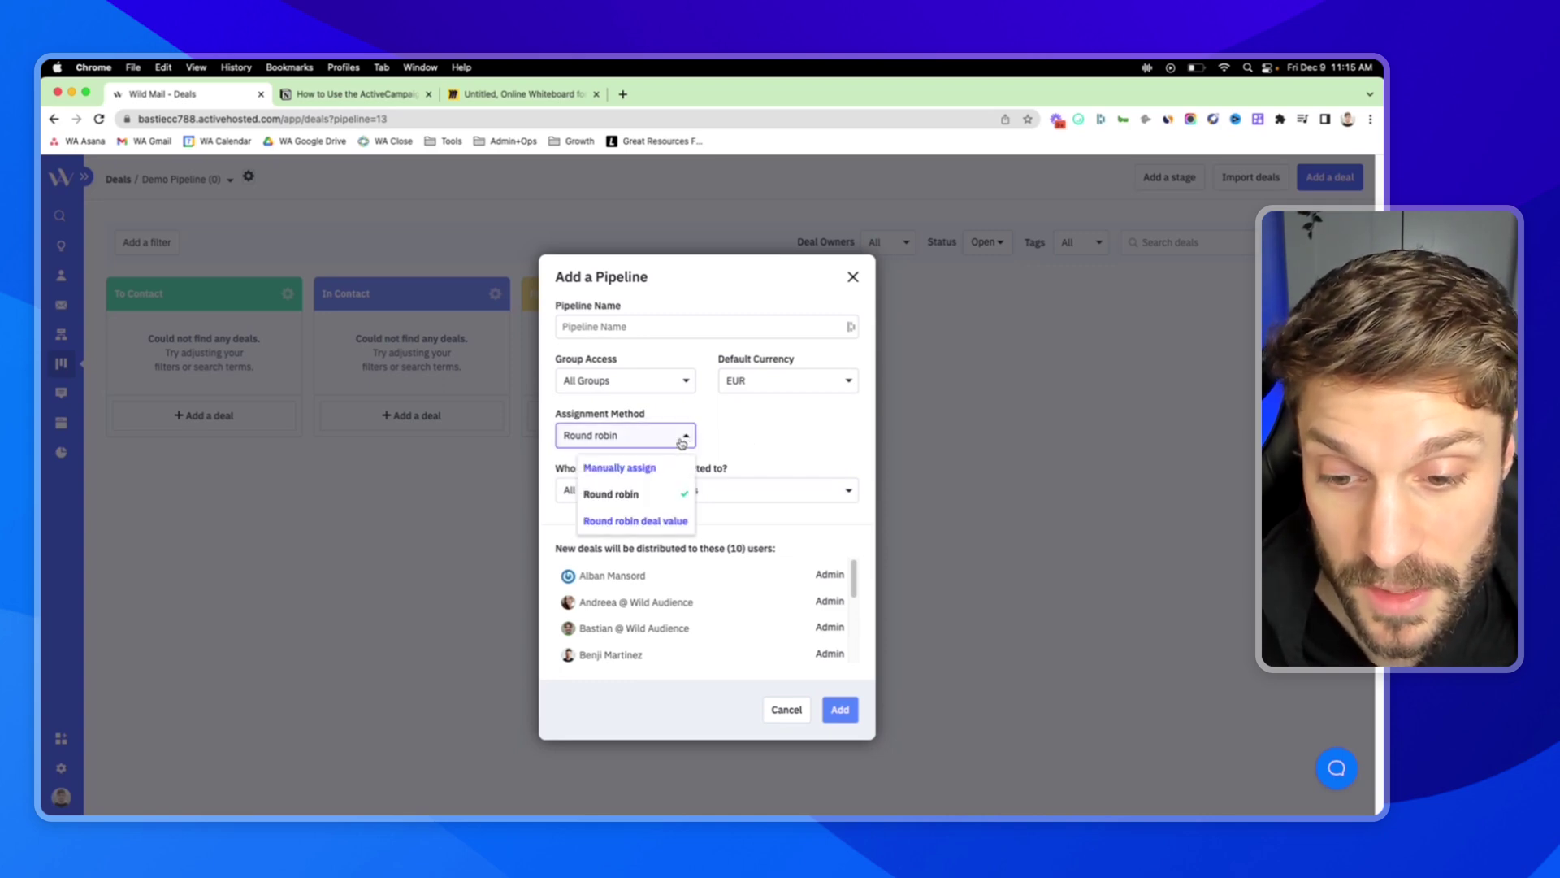
{"action": "left_click", "coordinate": [671, 522]}
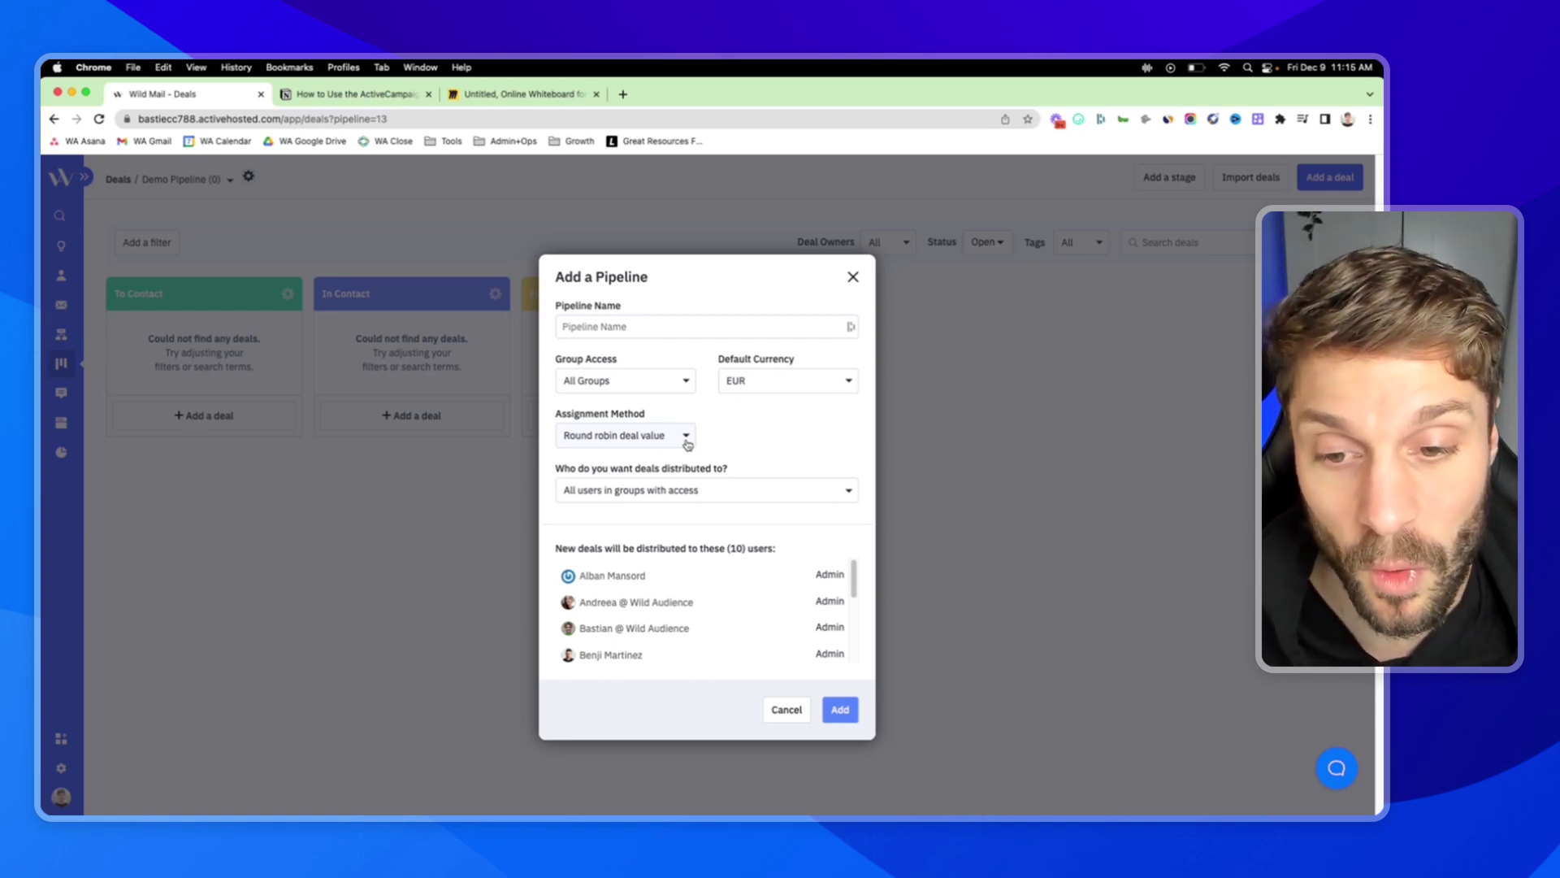
Tick two users for deal distribution, then cancel the new pipeline.
{"action": "left_click", "coordinate": [762, 494]}
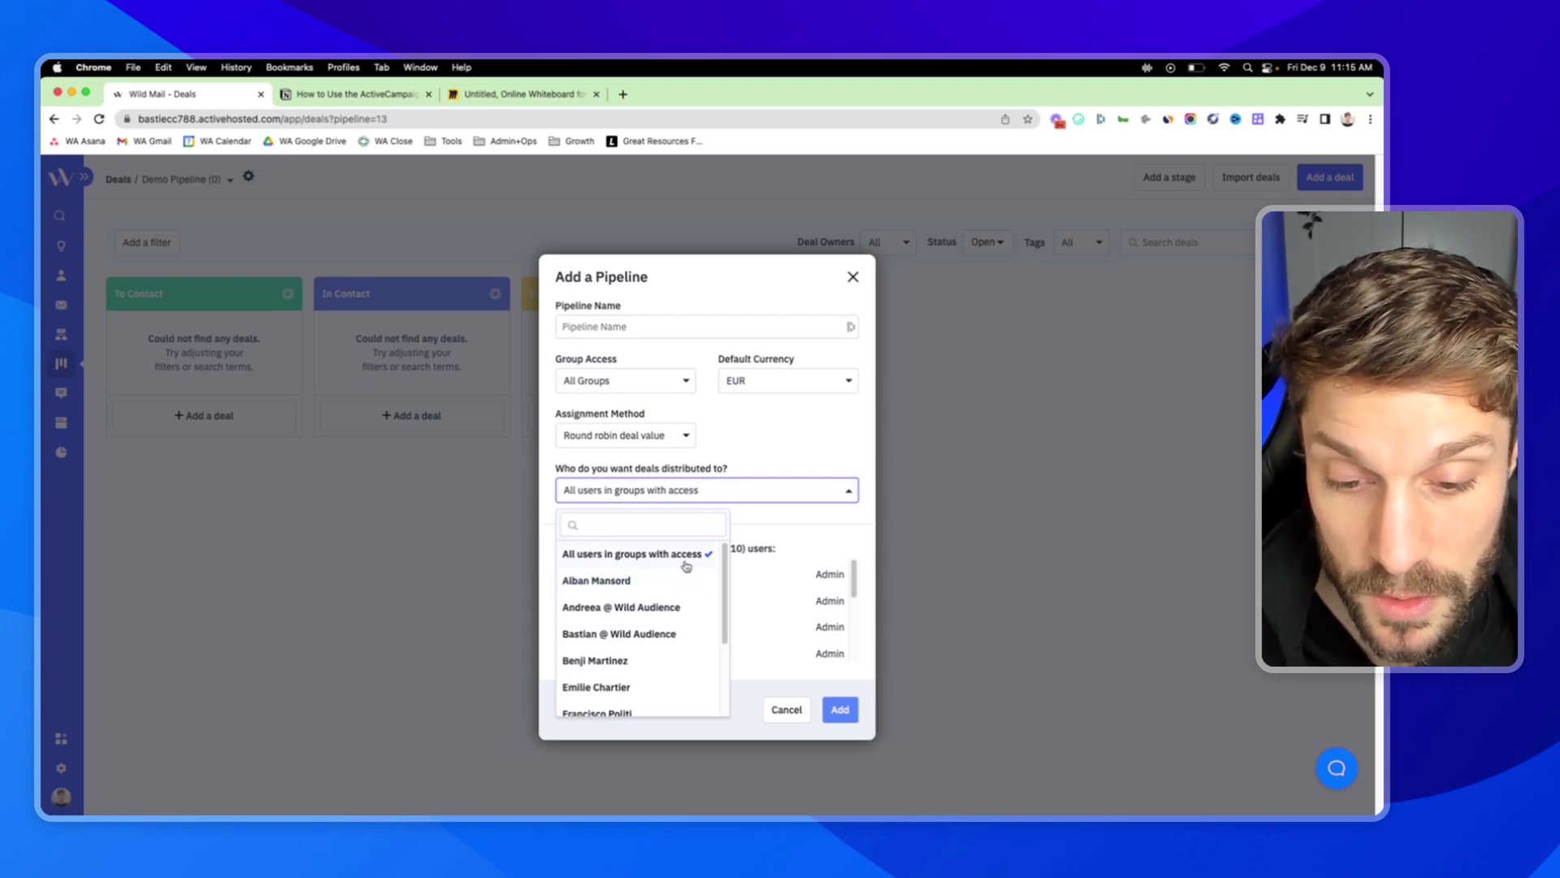
{"action": "left_click", "coordinate": [662, 580]}
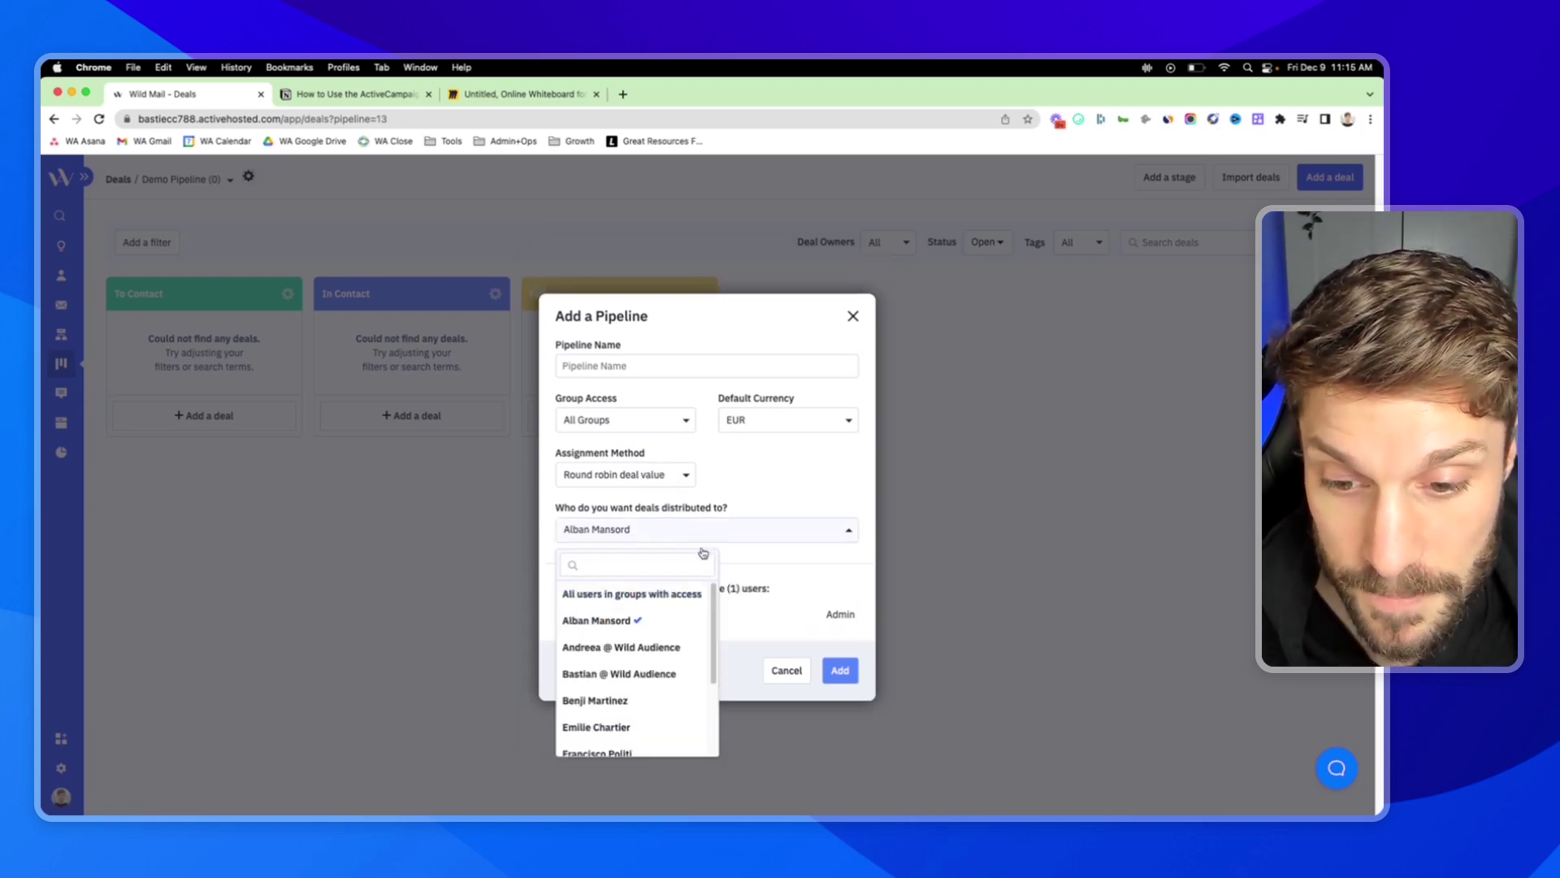
{"action": "left_click", "coordinate": [662, 650]}
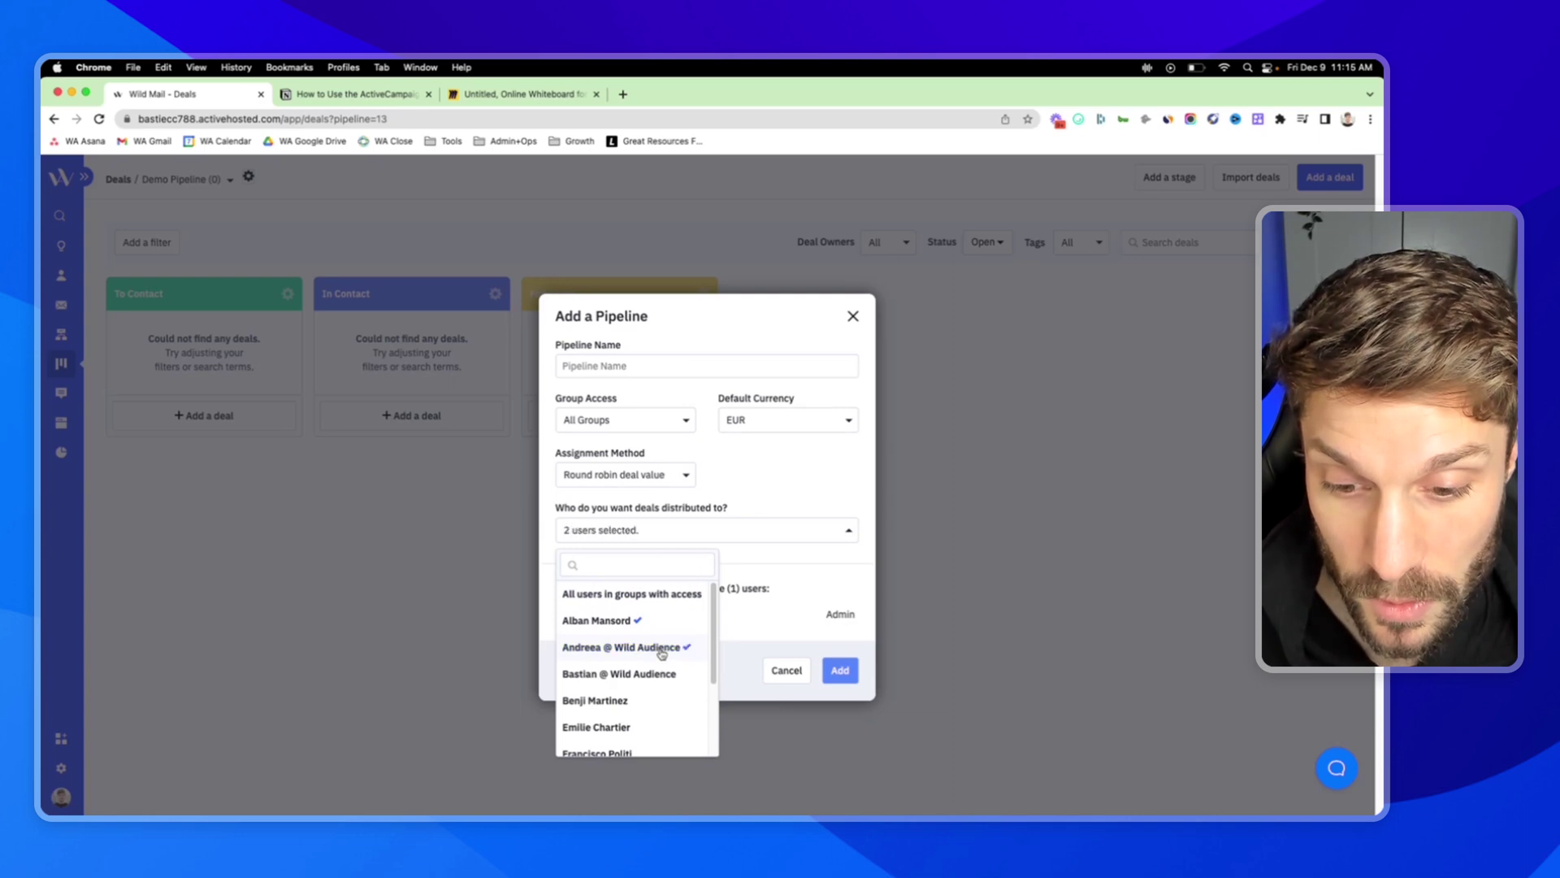
{"action": "left_click", "coordinate": [787, 498]}
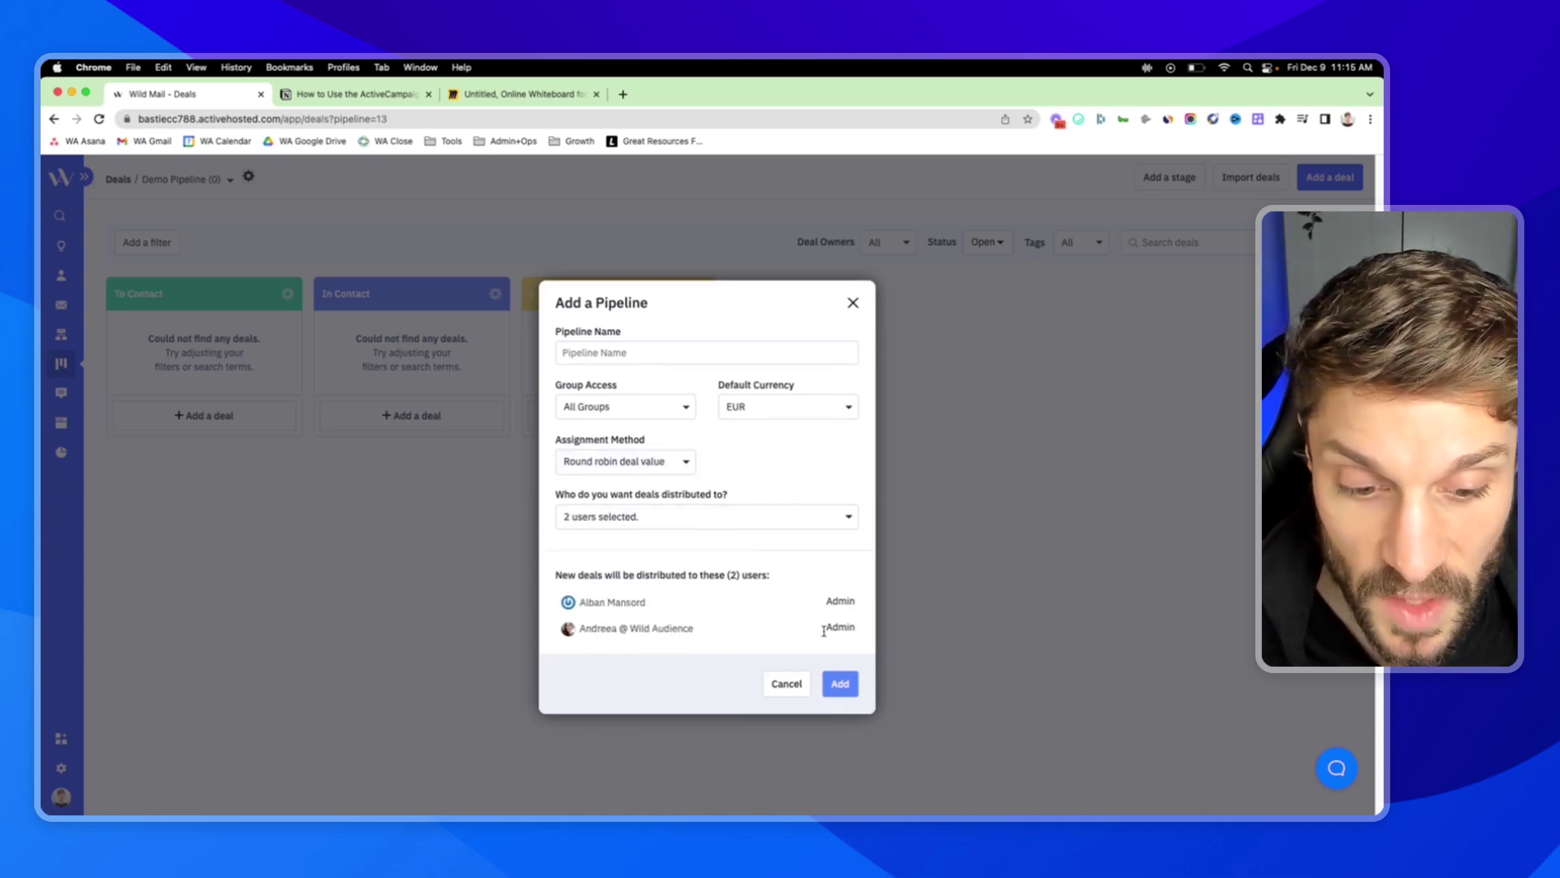
{"action": "left_click", "coordinate": [787, 683]}
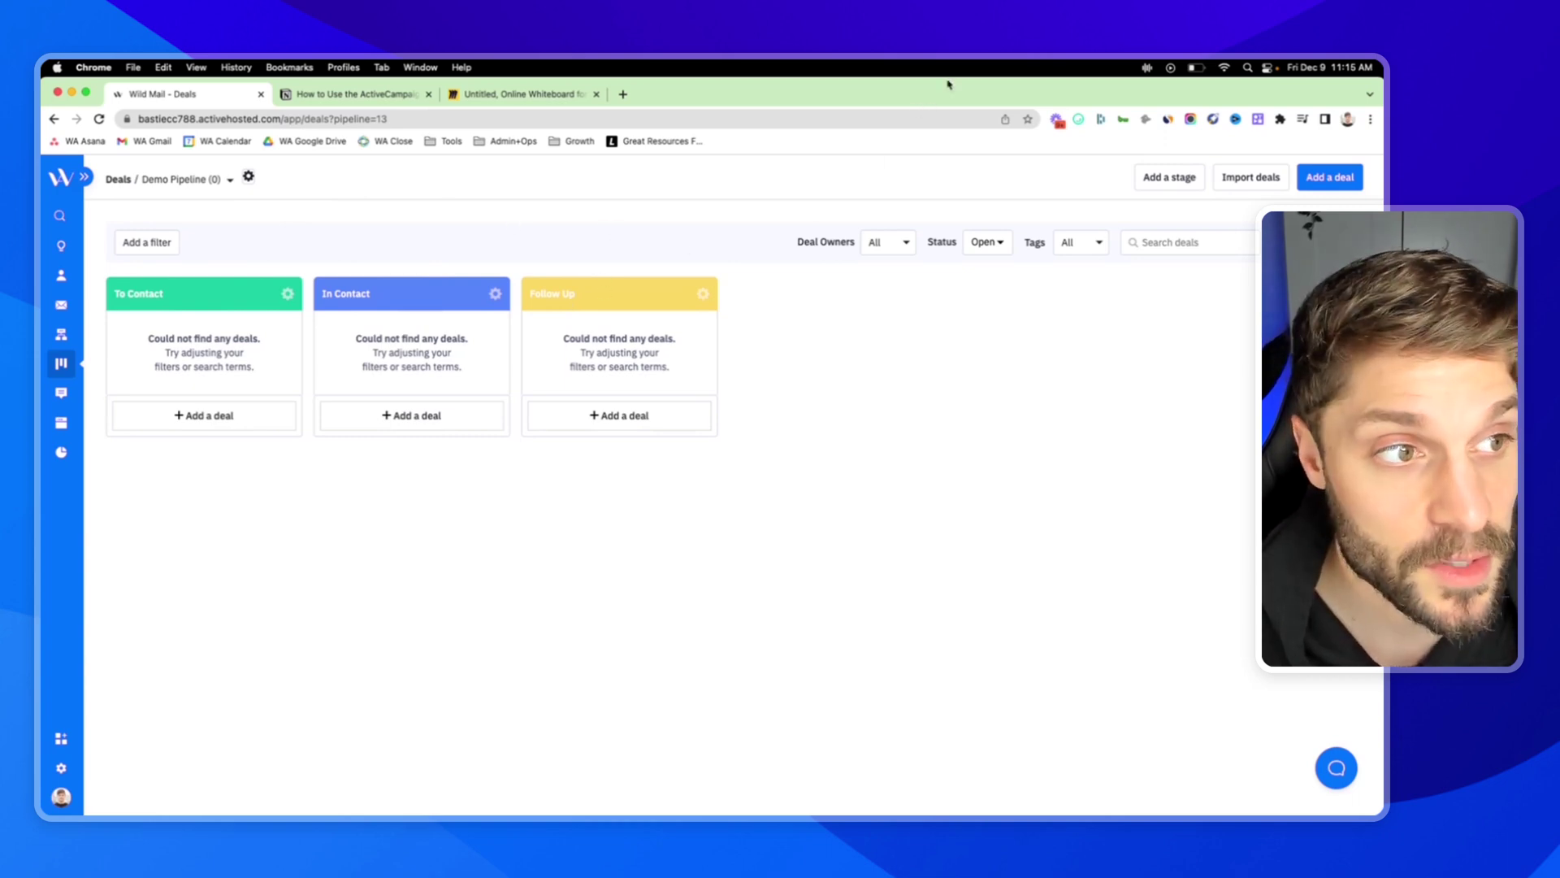
Add a fourth stage named 'Follow Up' with an orange header at the end of the Demo Pipeline.
{"action": "left_click", "coordinate": [1164, 182]}
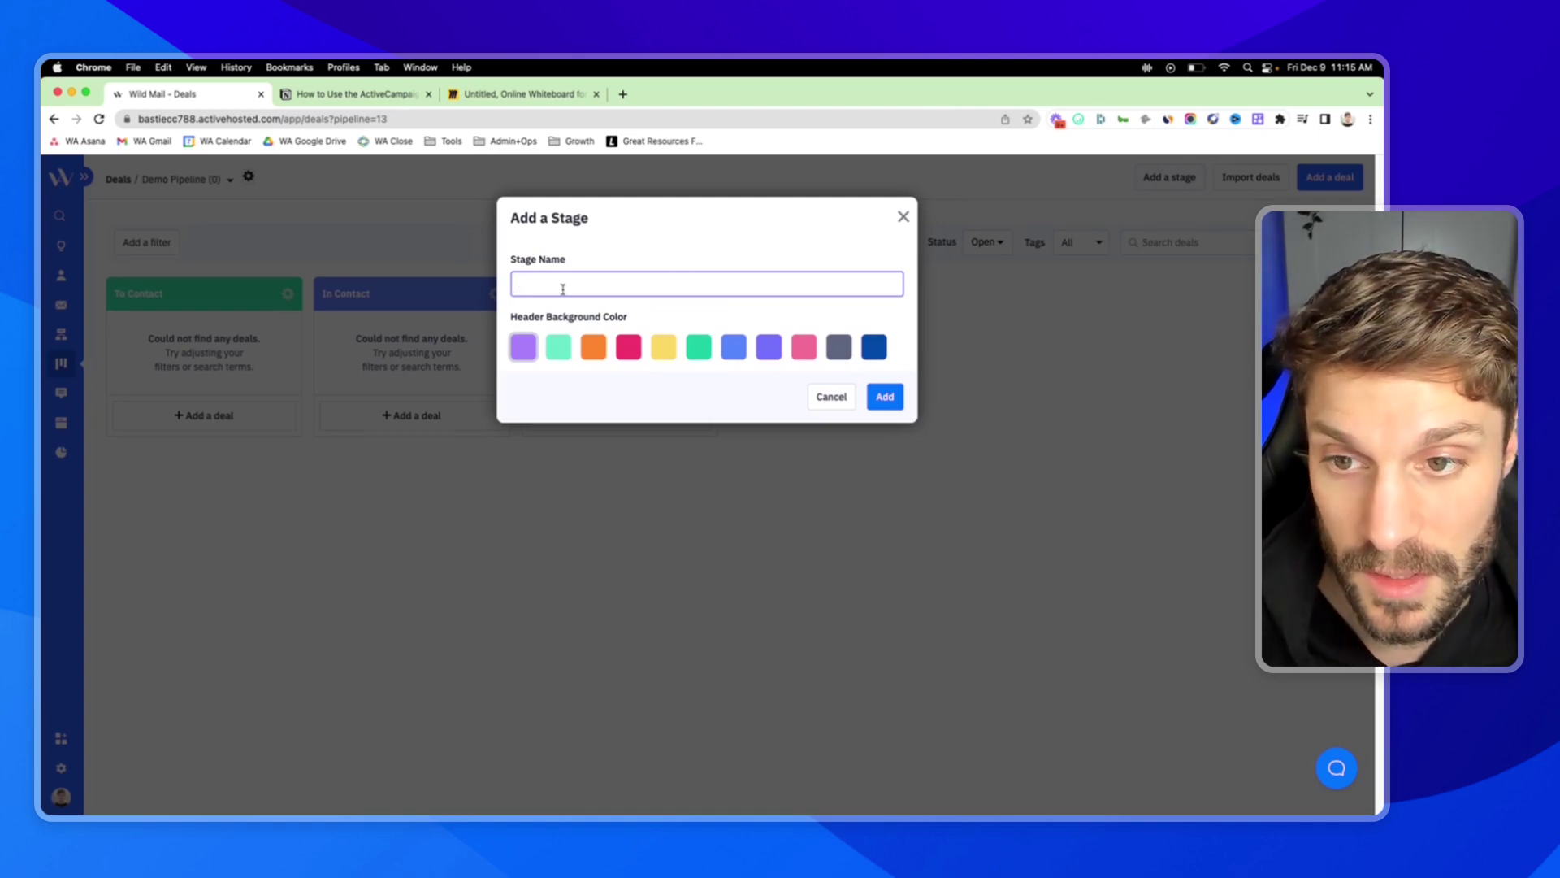
{"action": "left_click", "coordinate": [594, 347]}
{"action": "left_click", "coordinate": [591, 289]}
{"action": "type", "text": "Follow Up"}
{"action": "left_click", "coordinate": [897, 404]}
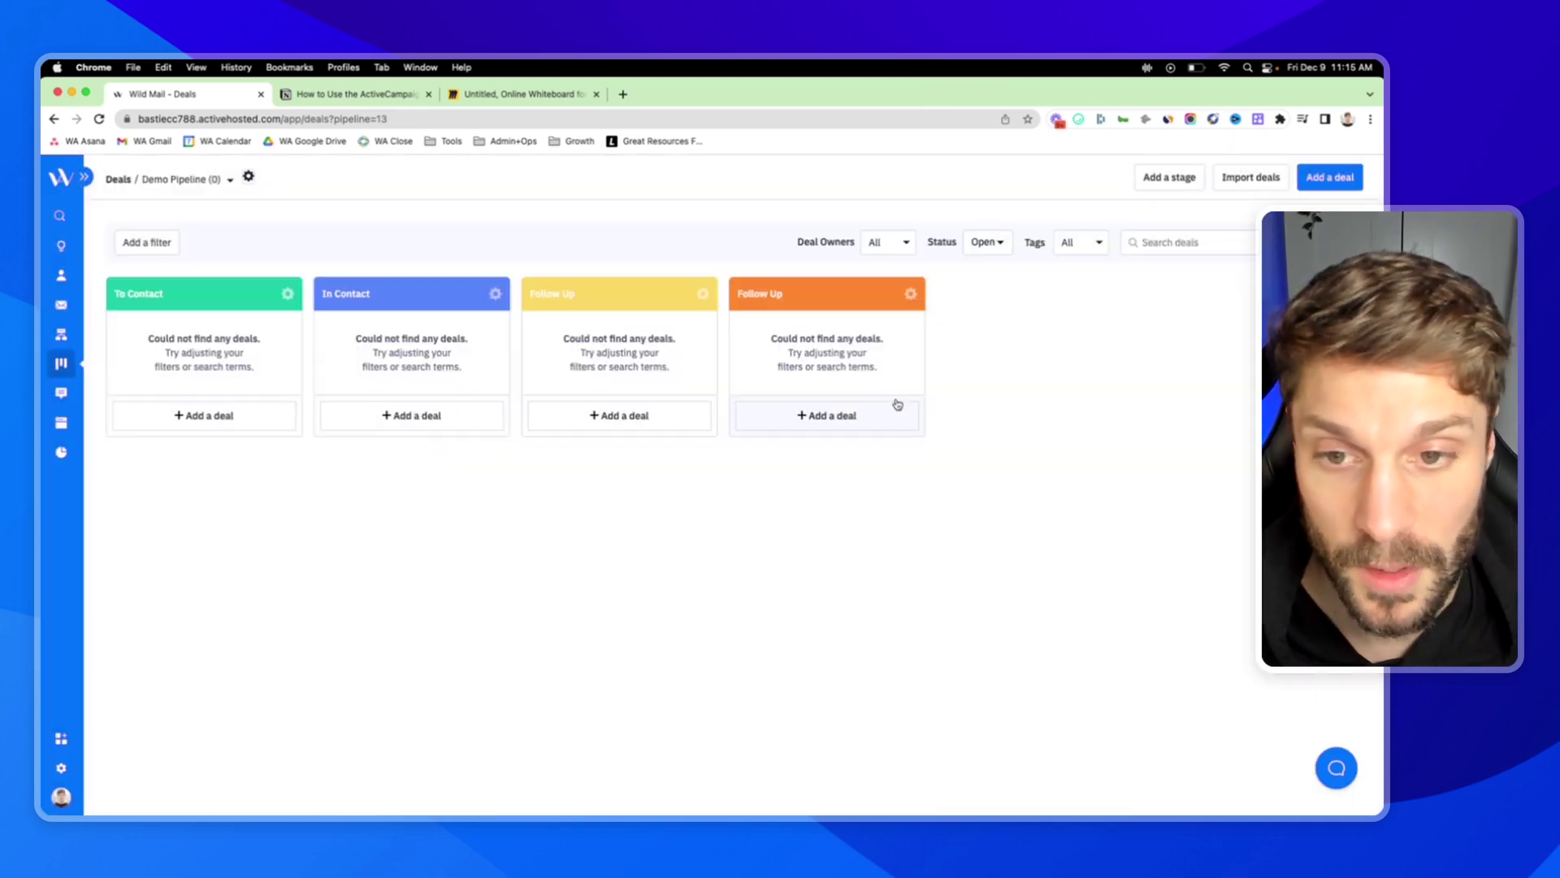
{"action": "left_click", "coordinate": [907, 294]}
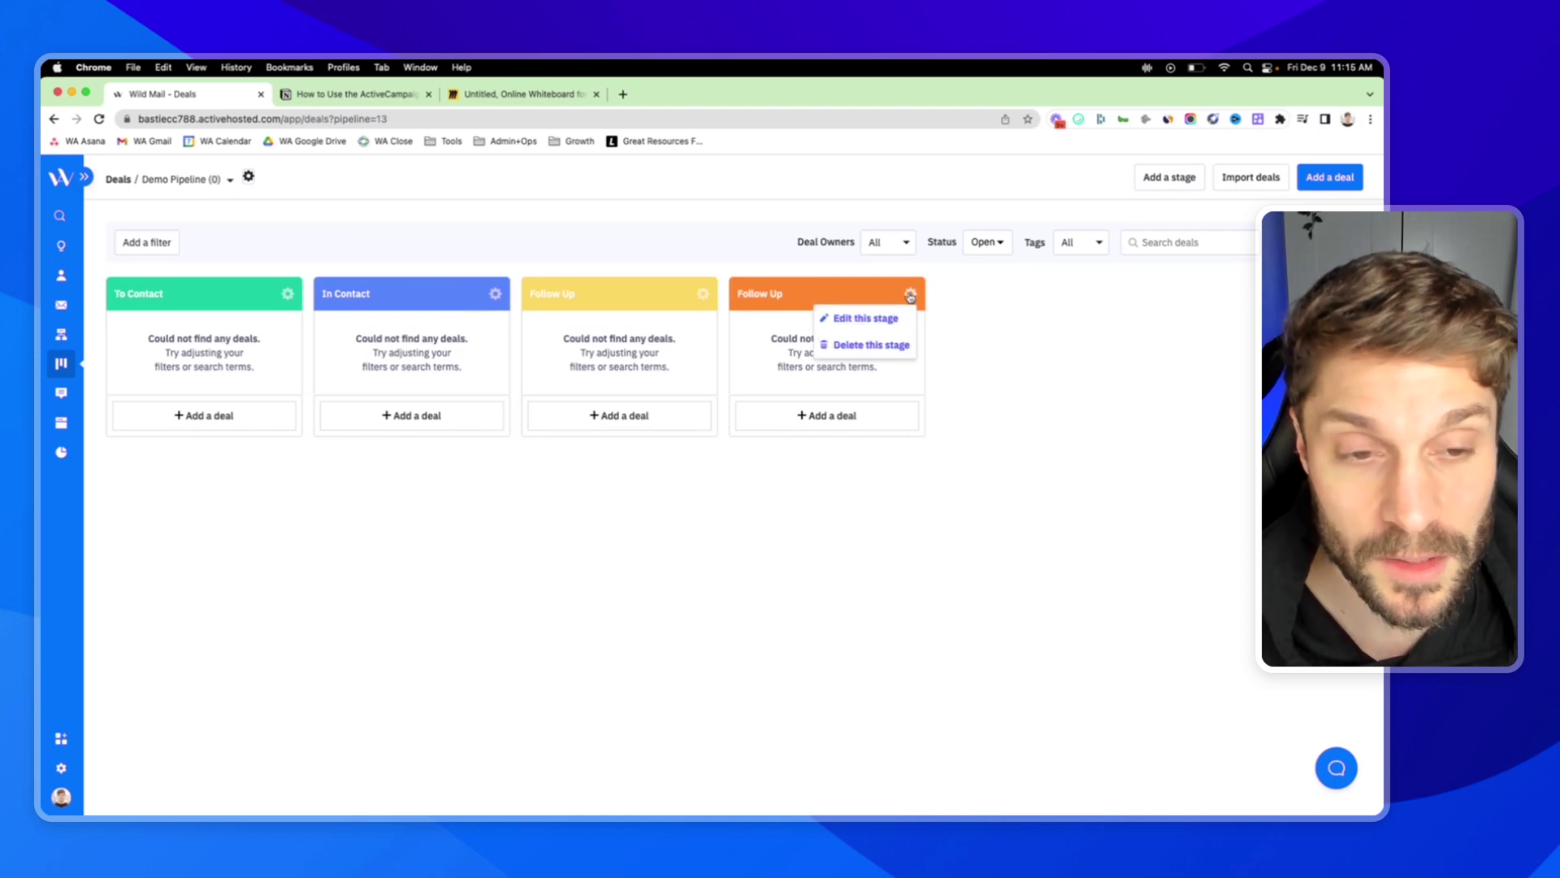
{"action": "left_click", "coordinate": [876, 324]}
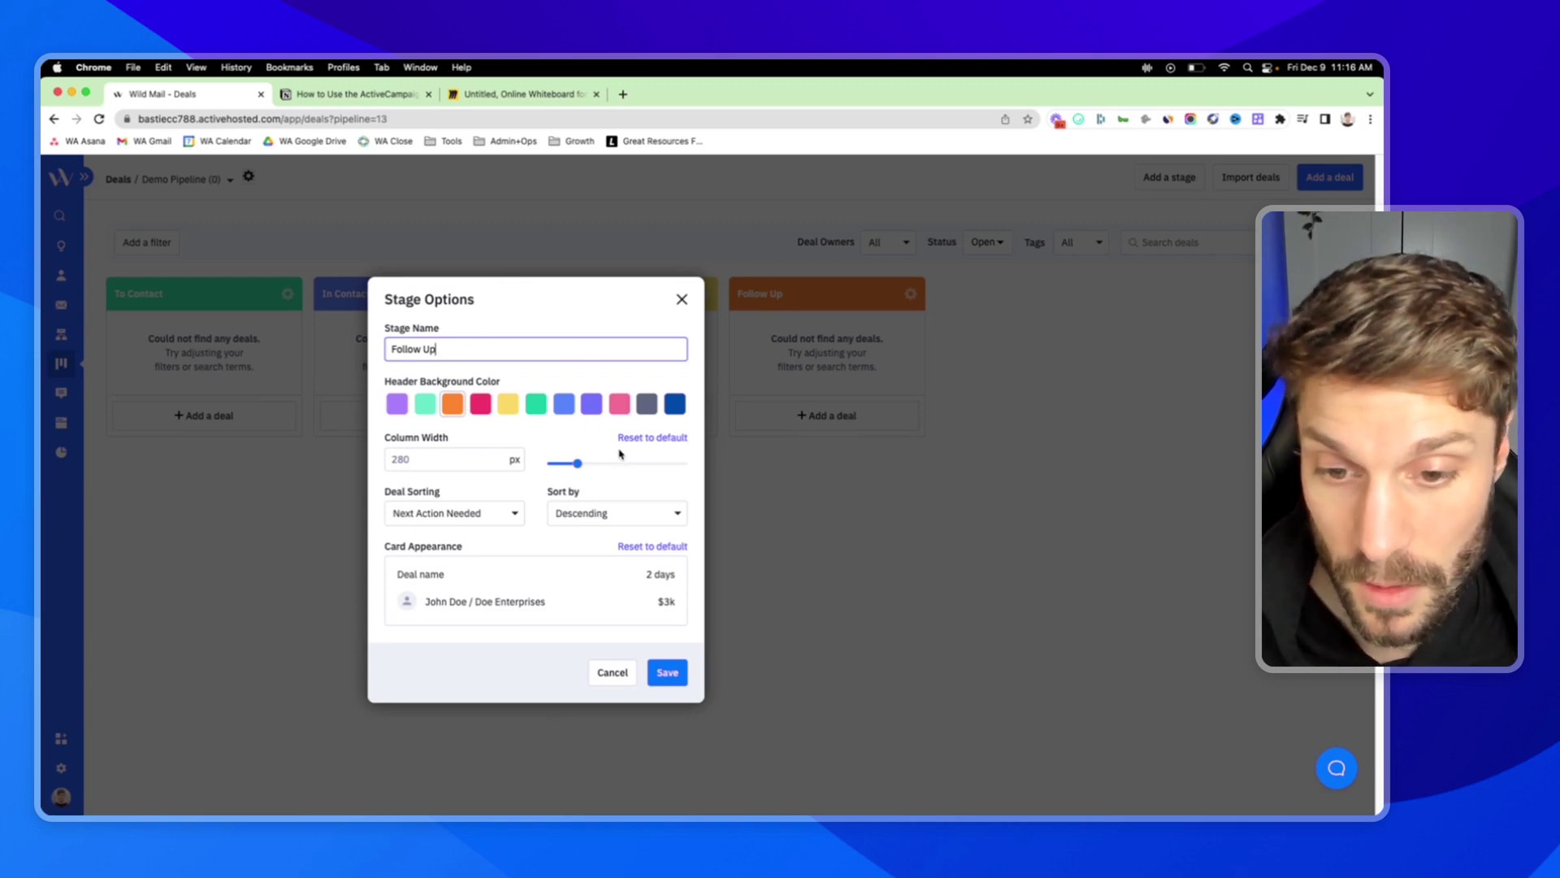
{"action": "left_click", "coordinate": [460, 512]}
{"action": "left_click", "coordinate": [498, 512]}
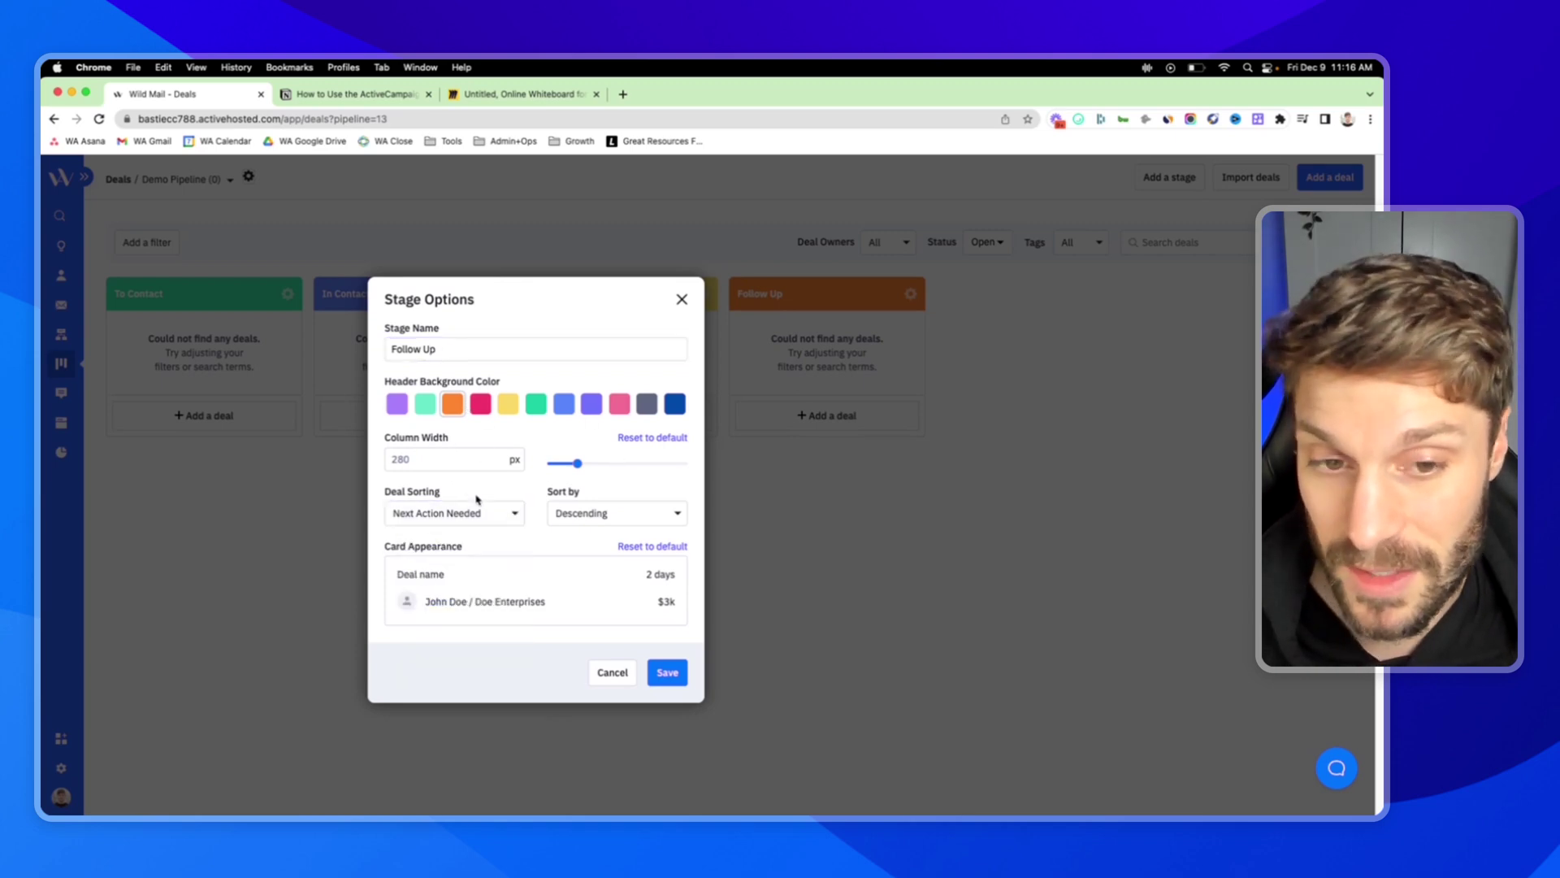
{"action": "left_click", "coordinate": [500, 507]}
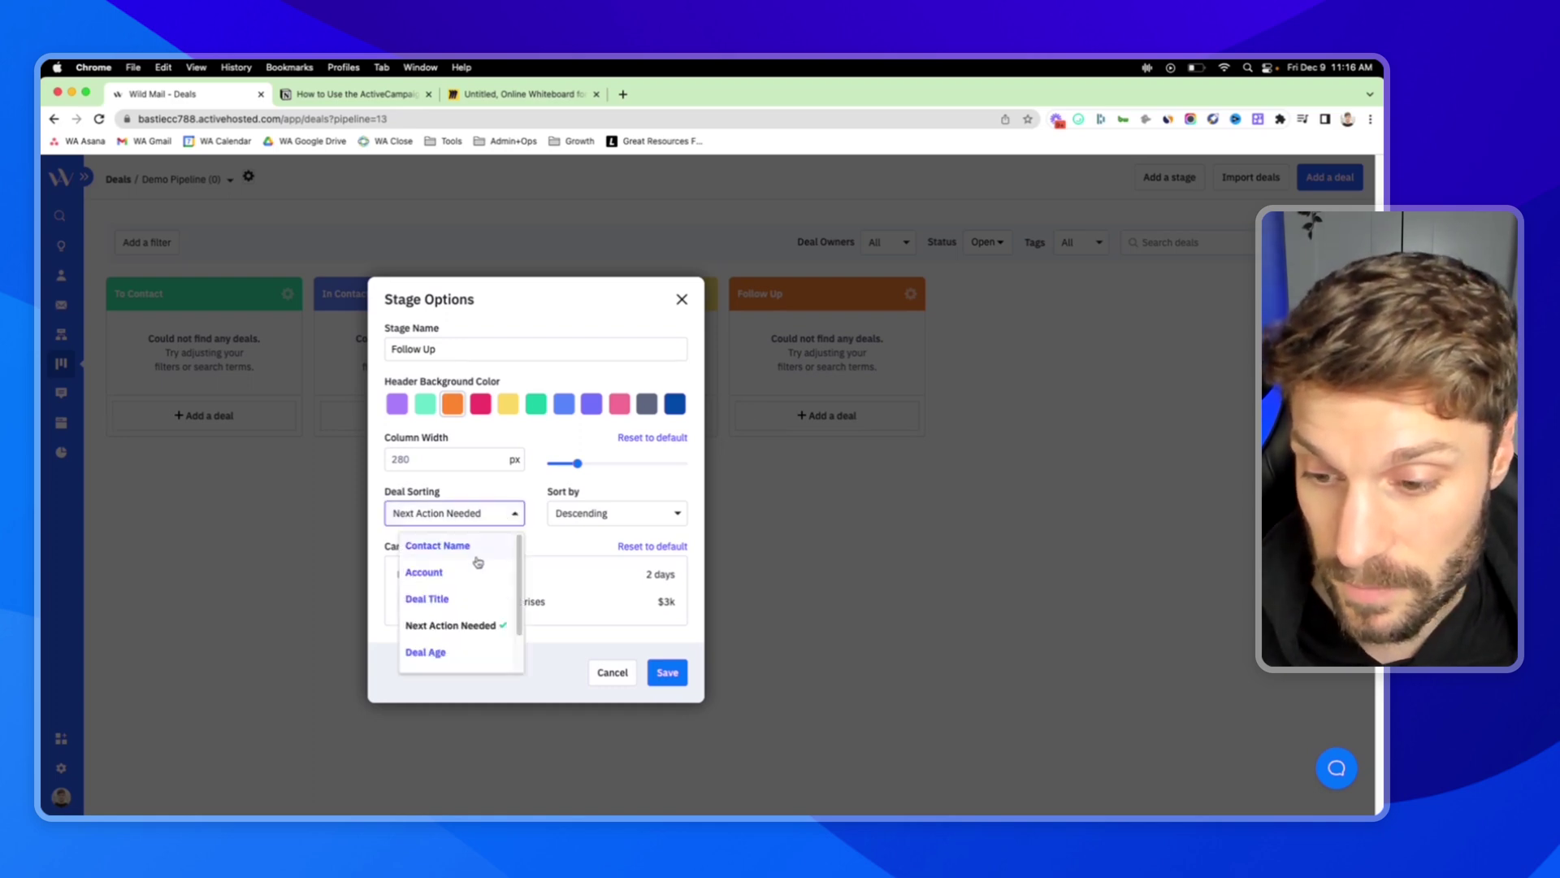
{"action": "left_click", "coordinate": [656, 487]}
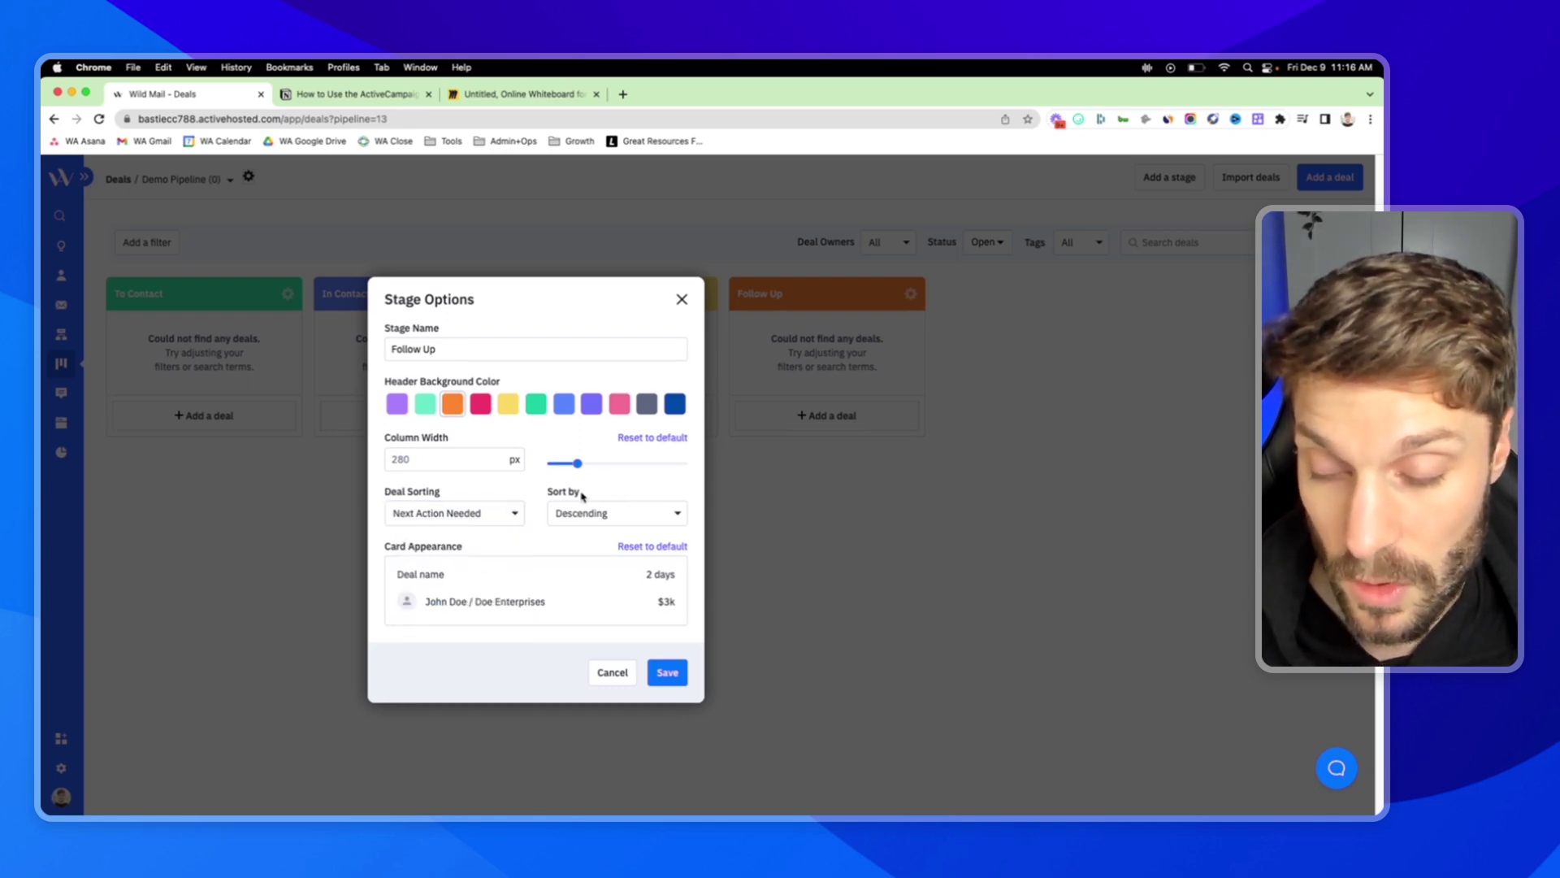
{"action": "left_click", "coordinate": [662, 512]}
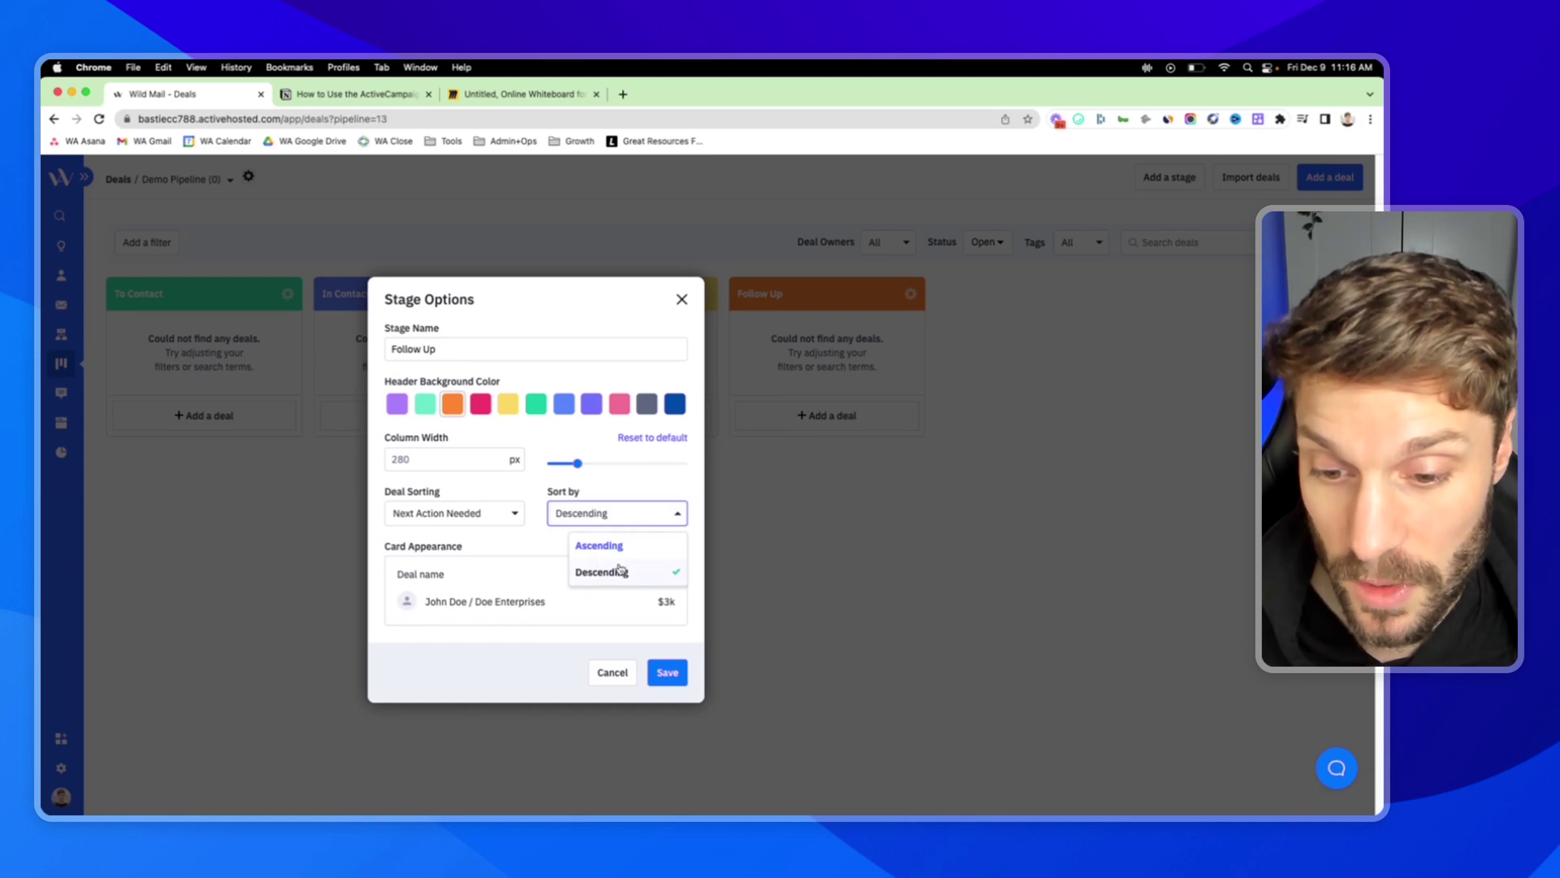
{"action": "left_click", "coordinate": [628, 480]}
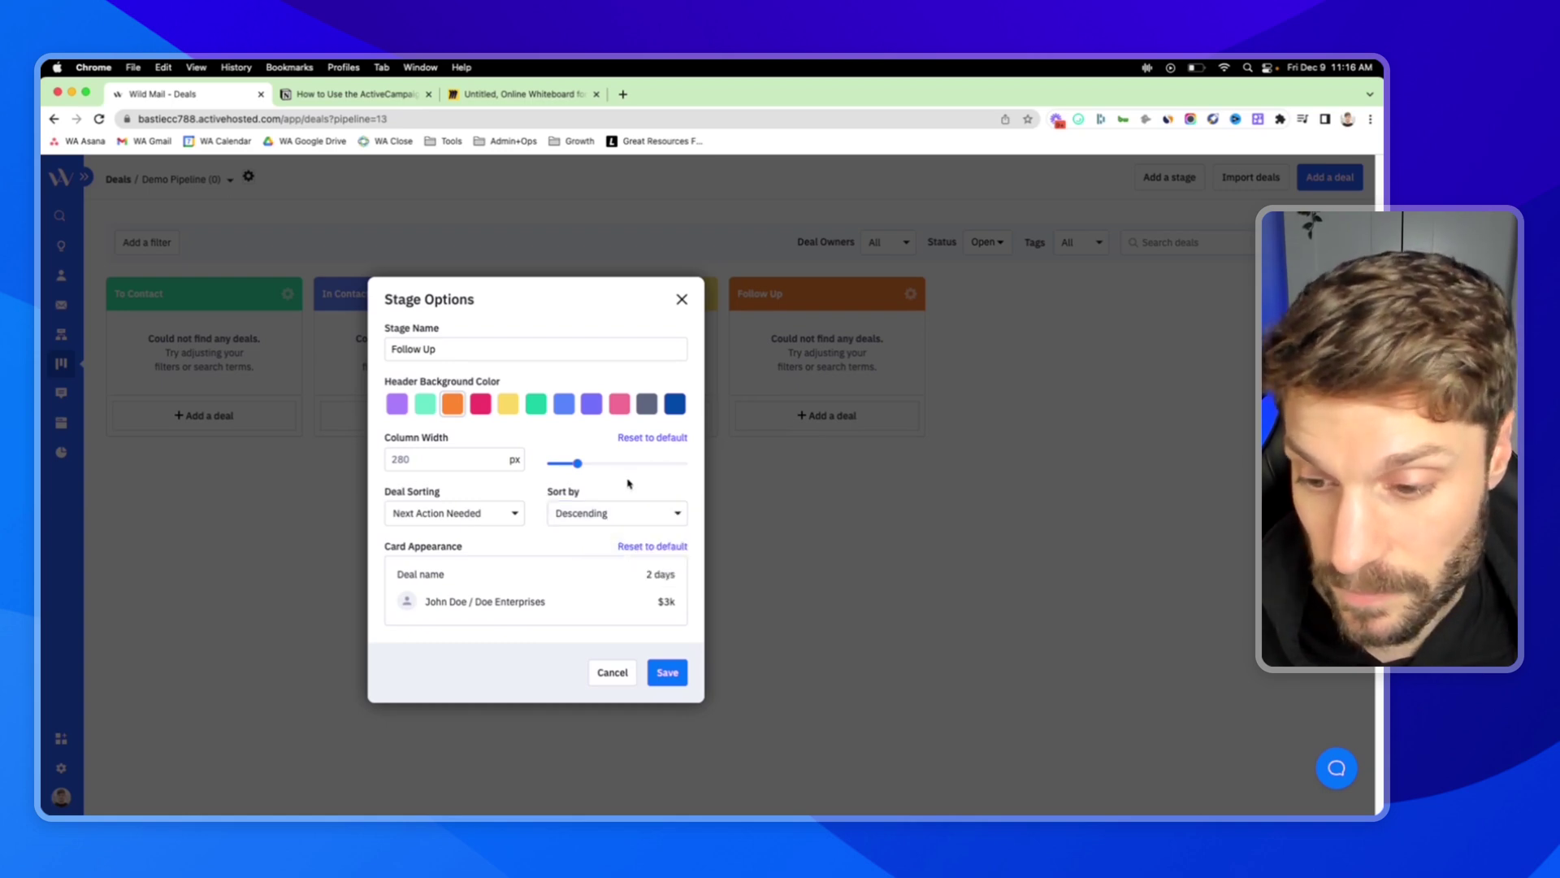
{"action": "mouse_move", "coordinate": [528, 594]}
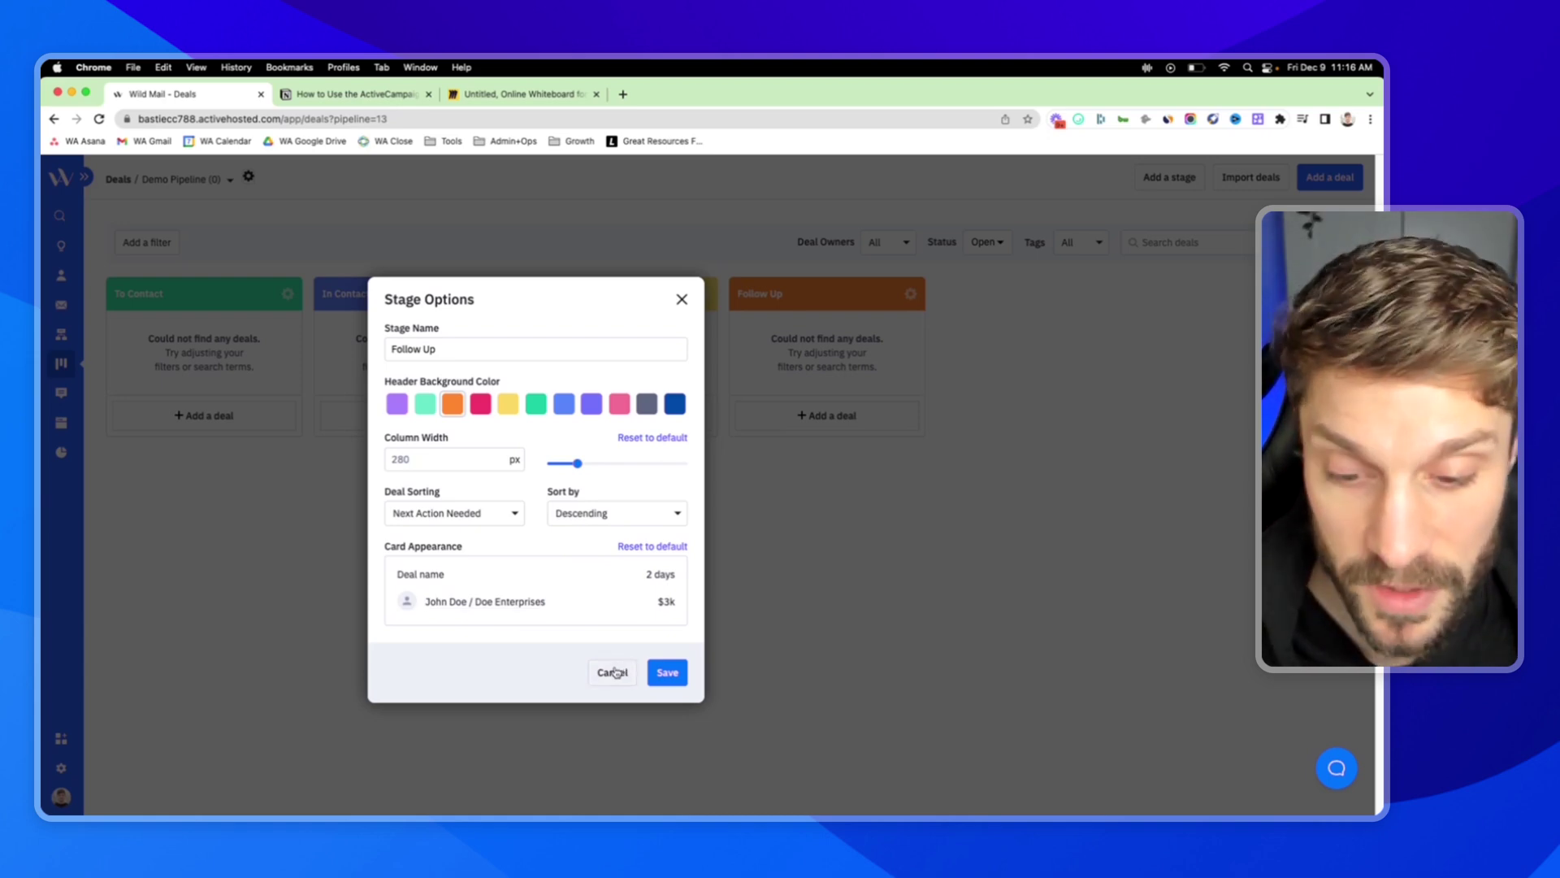
{"action": "left_click", "coordinate": [613, 672]}
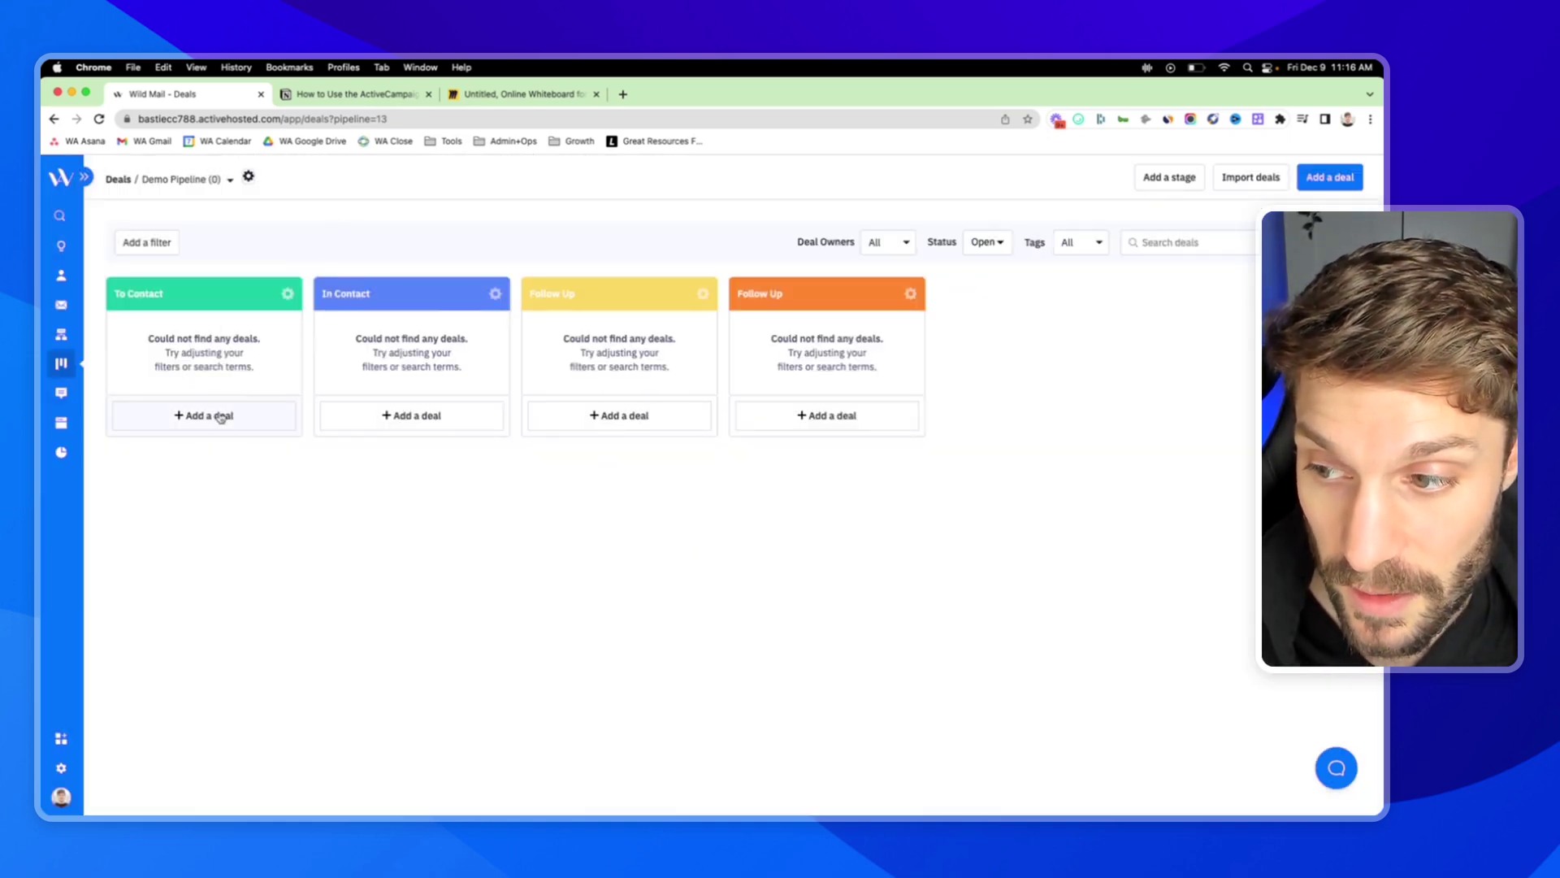
{"action": "left_click", "coordinate": [288, 293]}
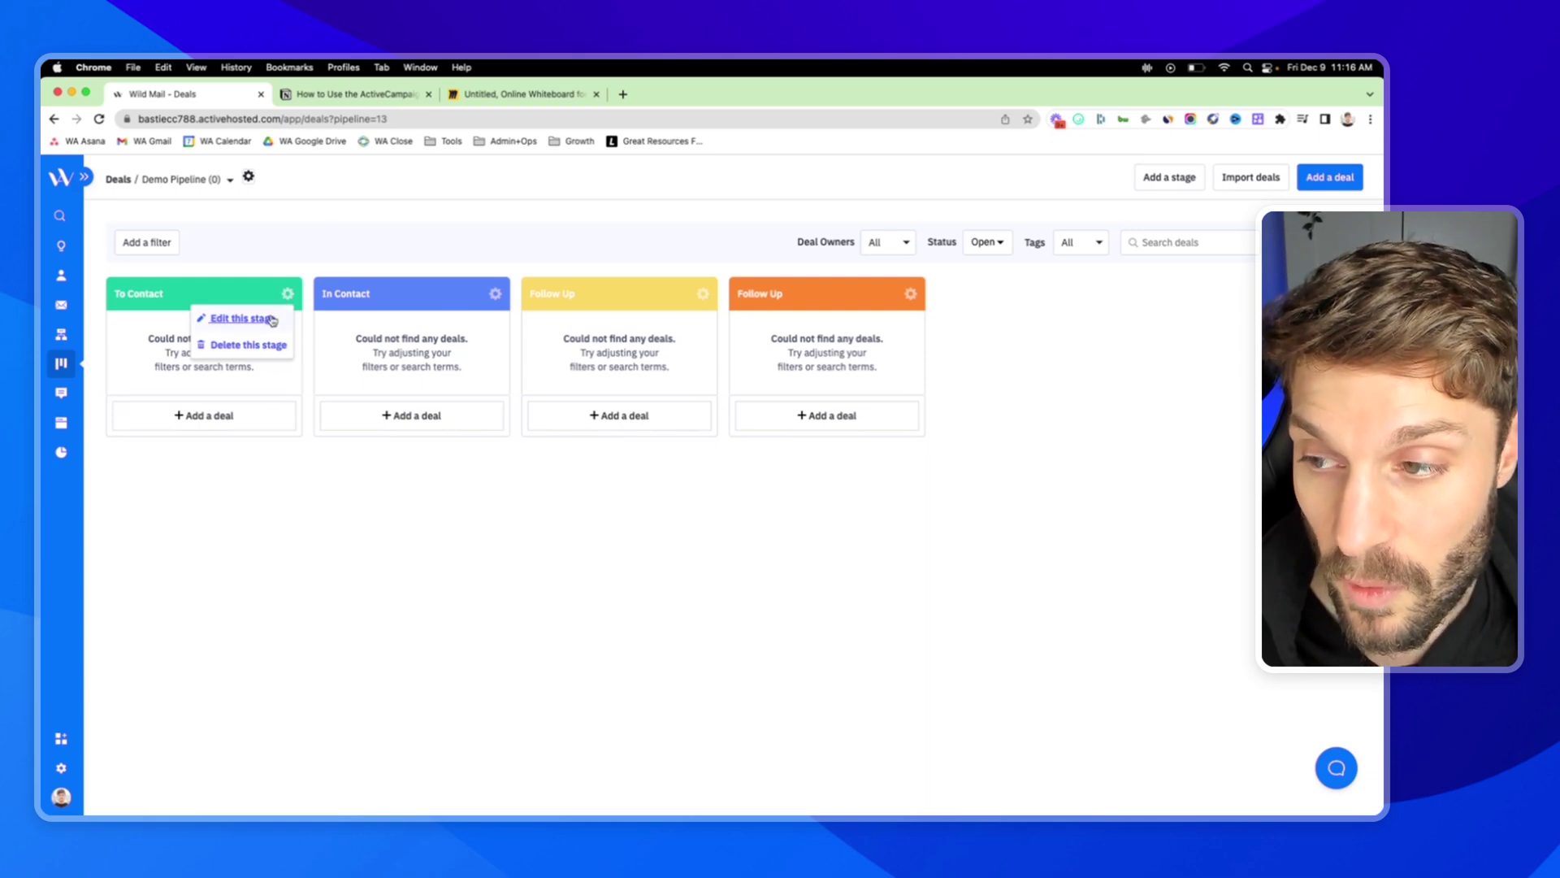
{"action": "left_click", "coordinate": [253, 385]}
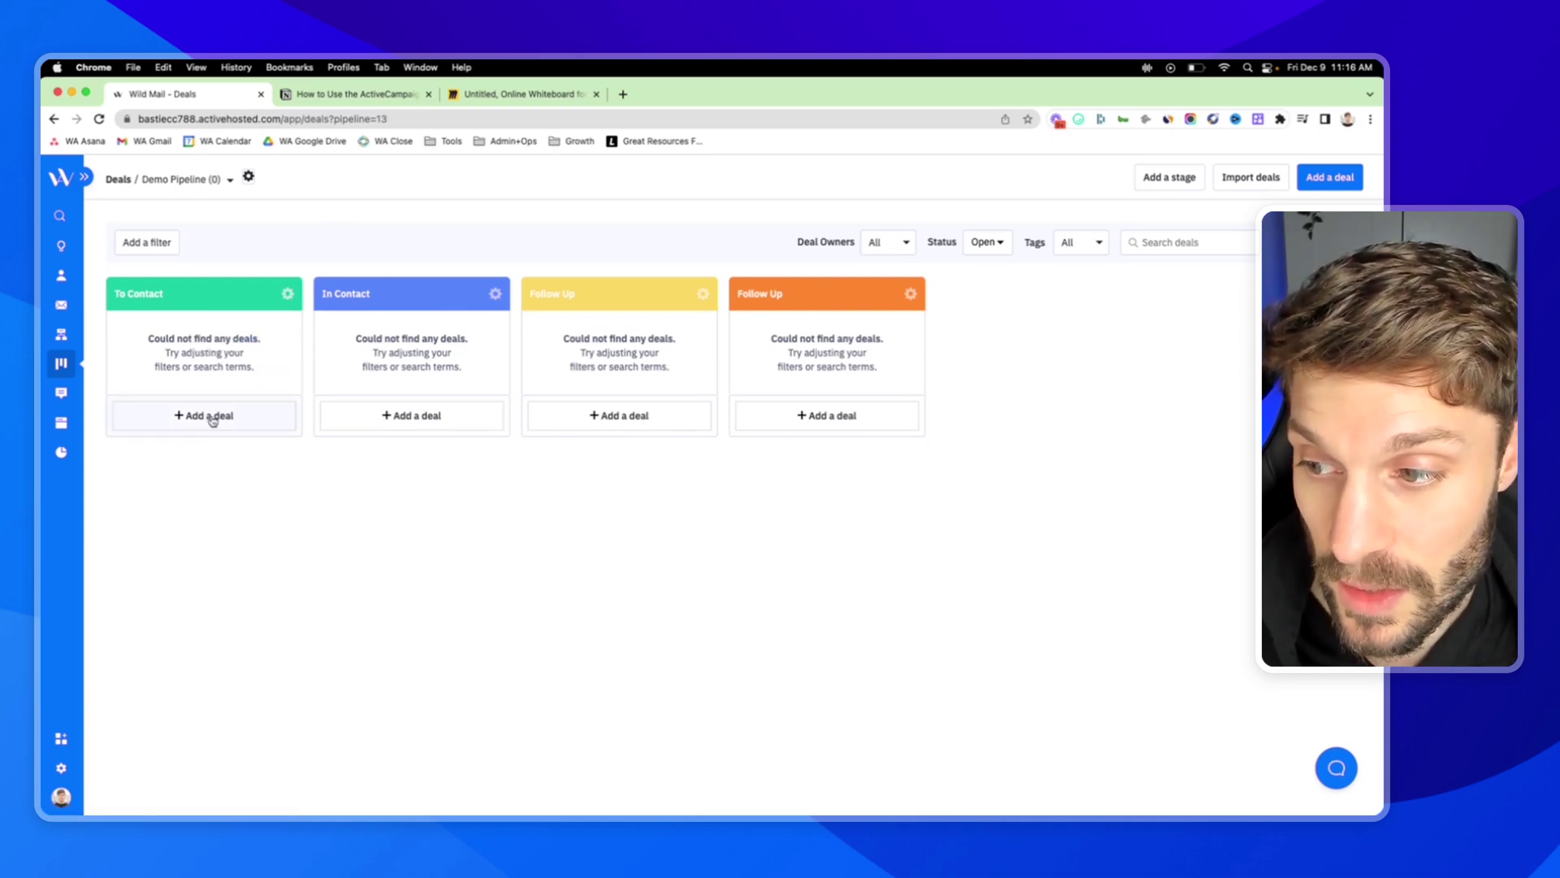
Start a new To Contact deal titled with the contact's name and PRODUCT, keeping Demo Pipeline.
{"action": "left_click", "coordinate": [244, 422]}
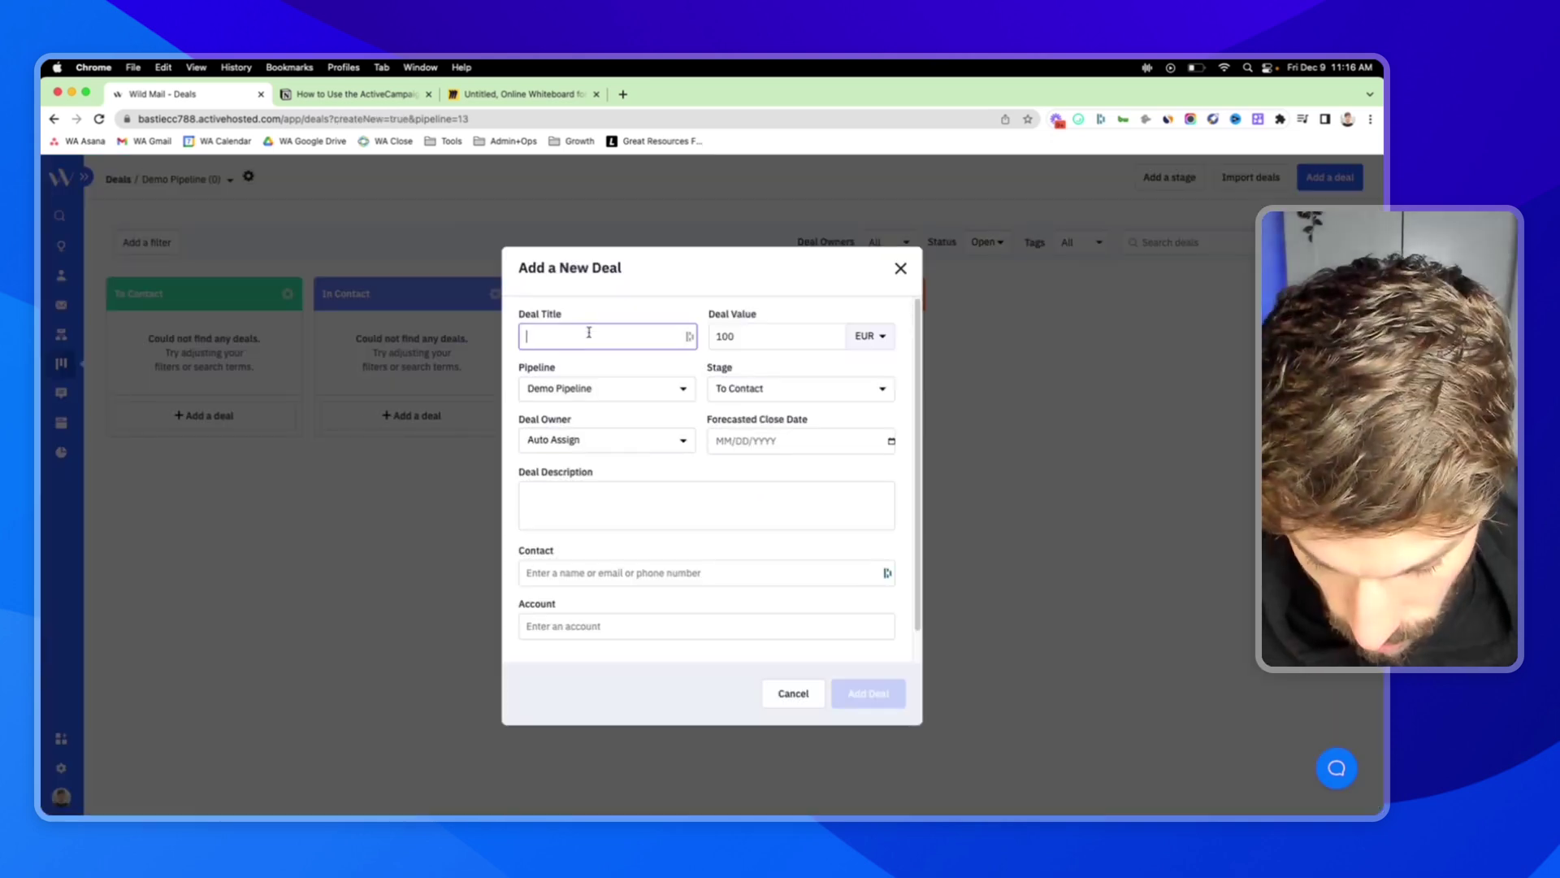
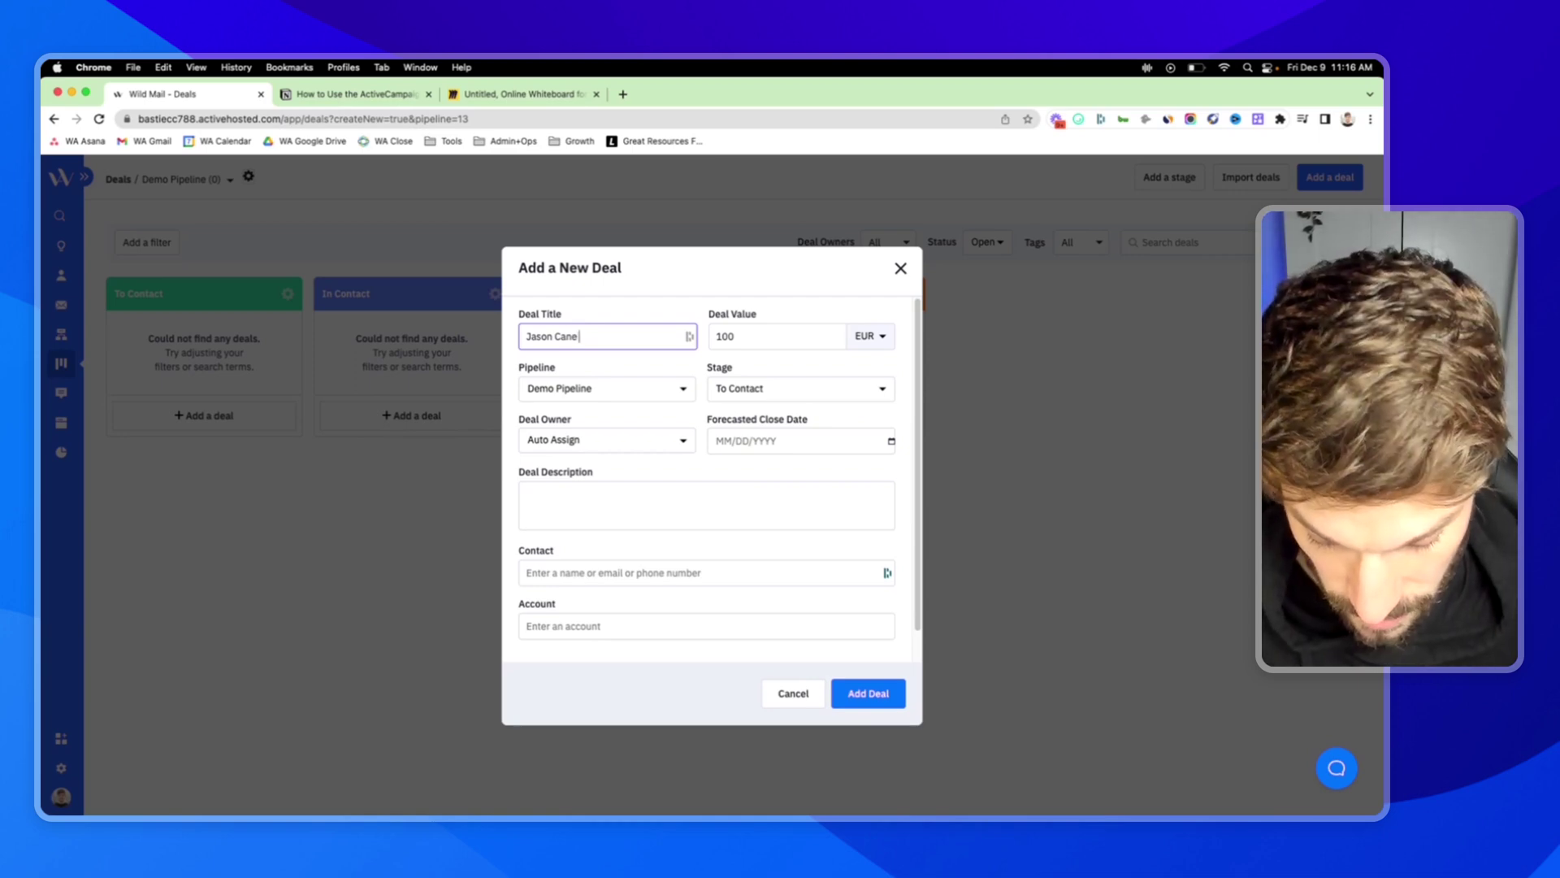
{"action": "type", "text": " PRODUCT X"}
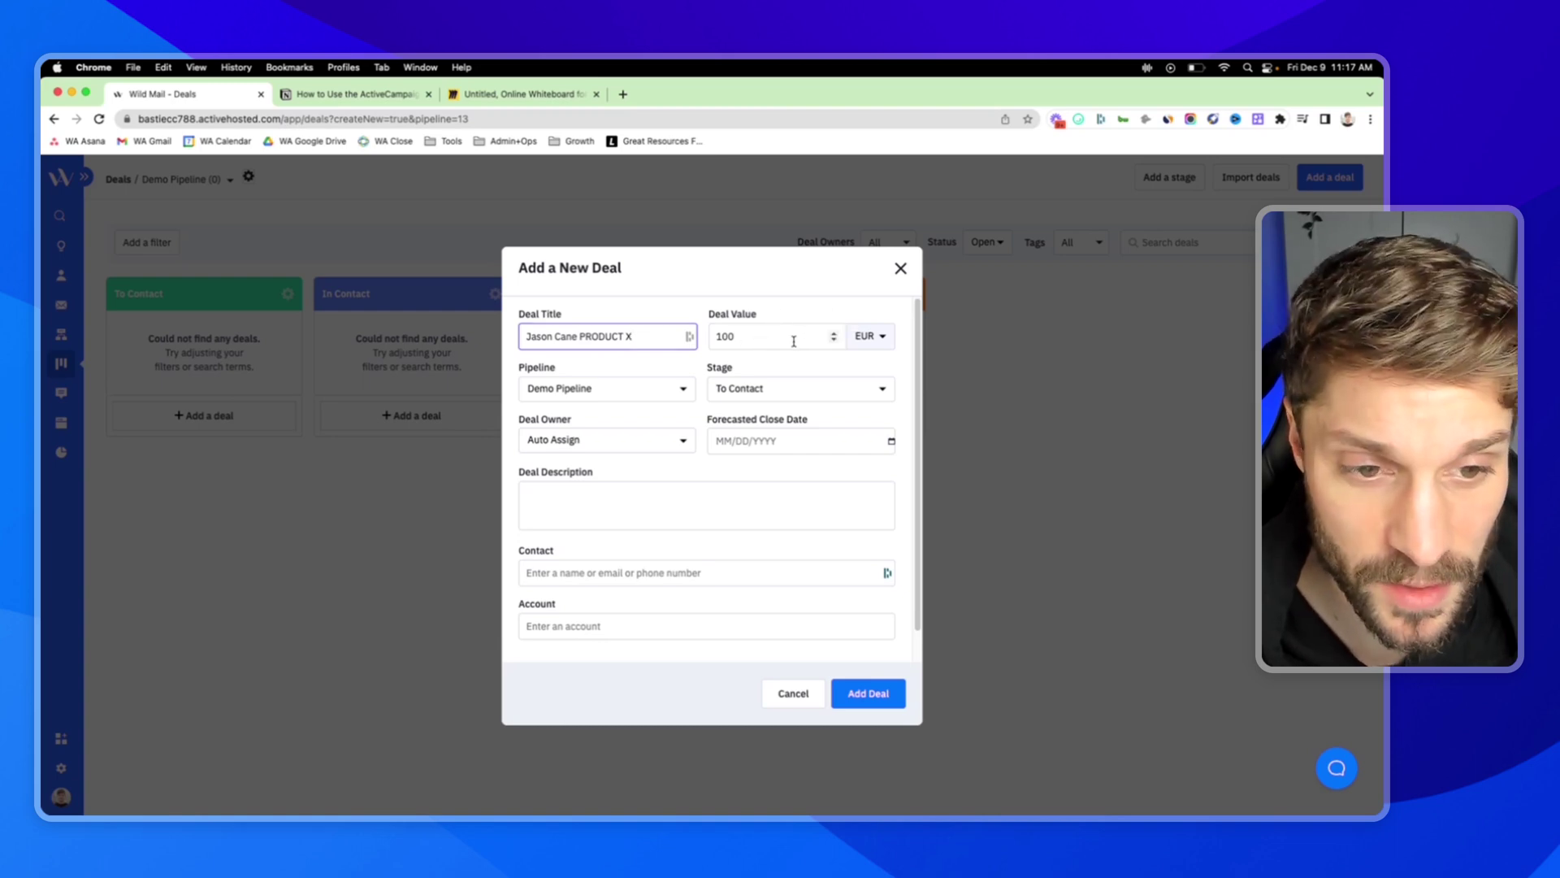
{"action": "left_click", "coordinate": [672, 389]}
{"action": "left_click", "coordinate": [680, 380]}
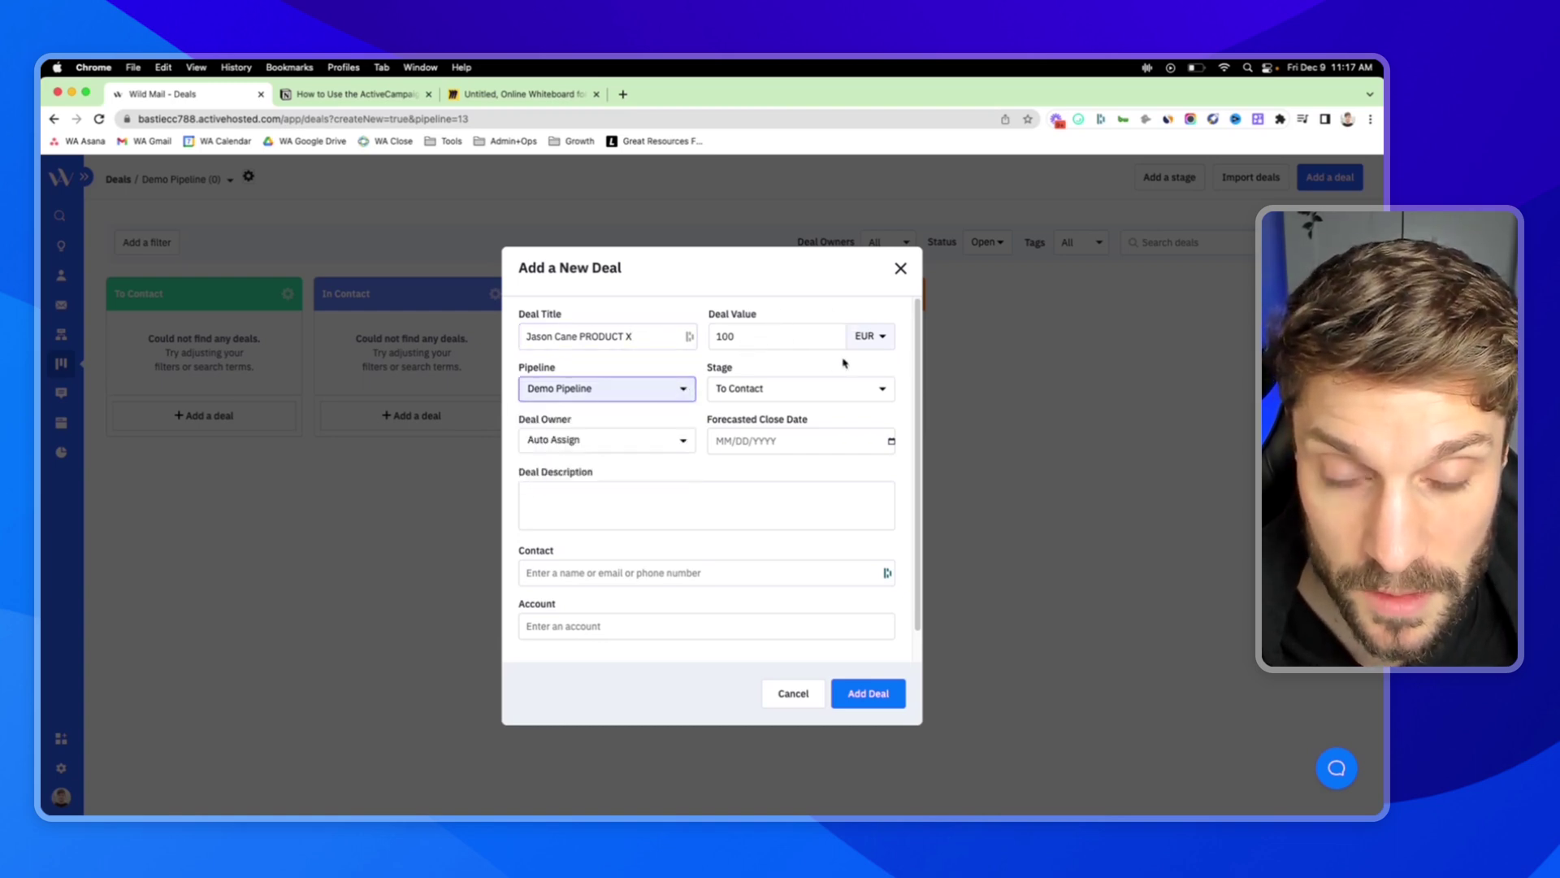
{"action": "left_click", "coordinate": [889, 393]}
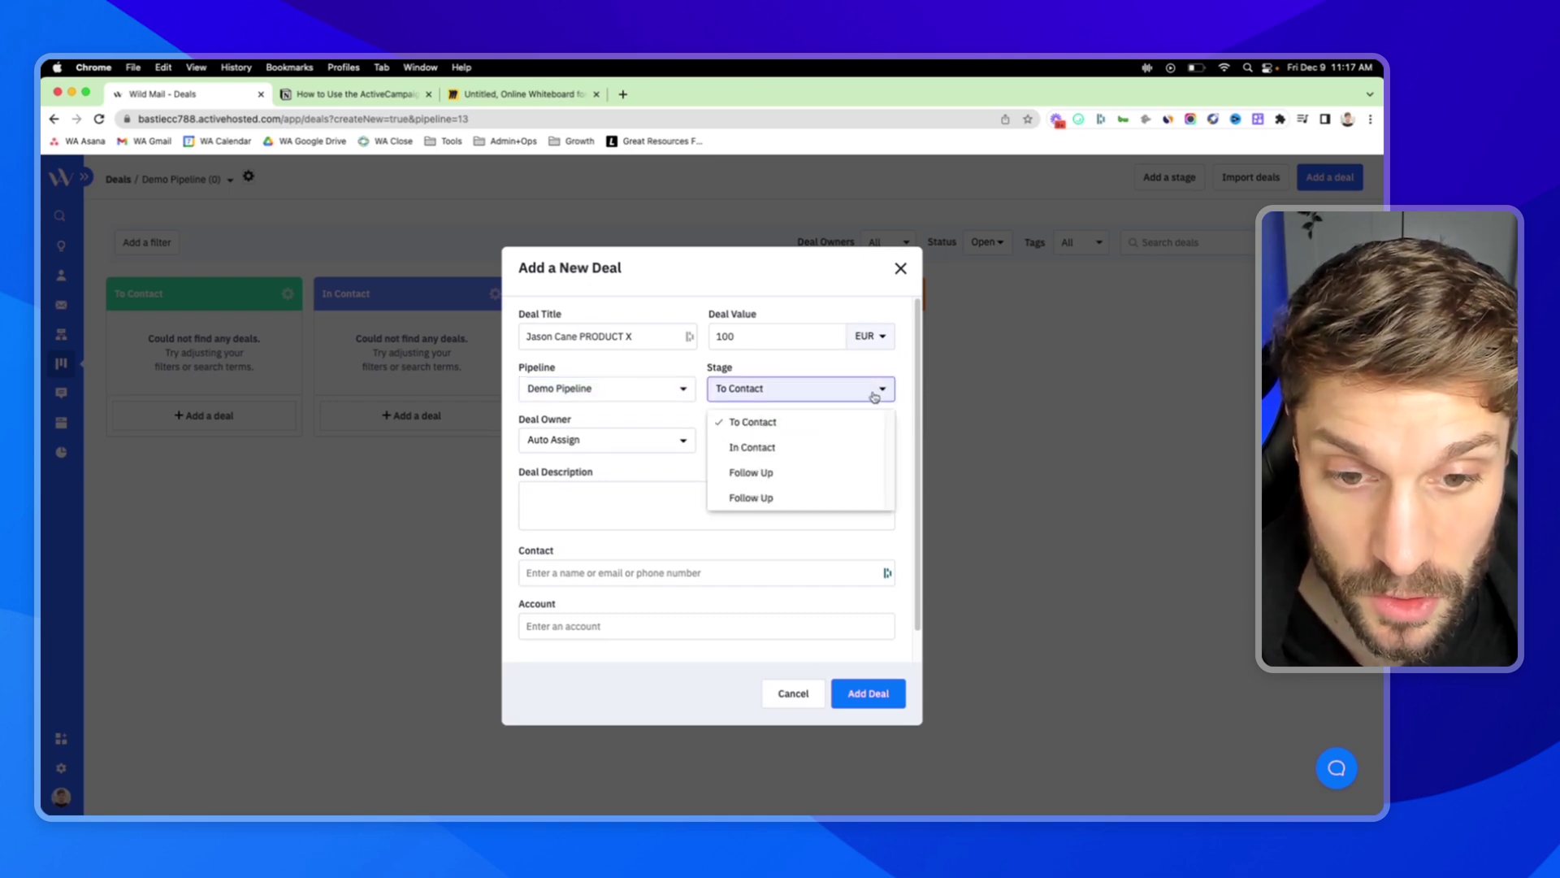
{"action": "left_click", "coordinate": [872, 394]}
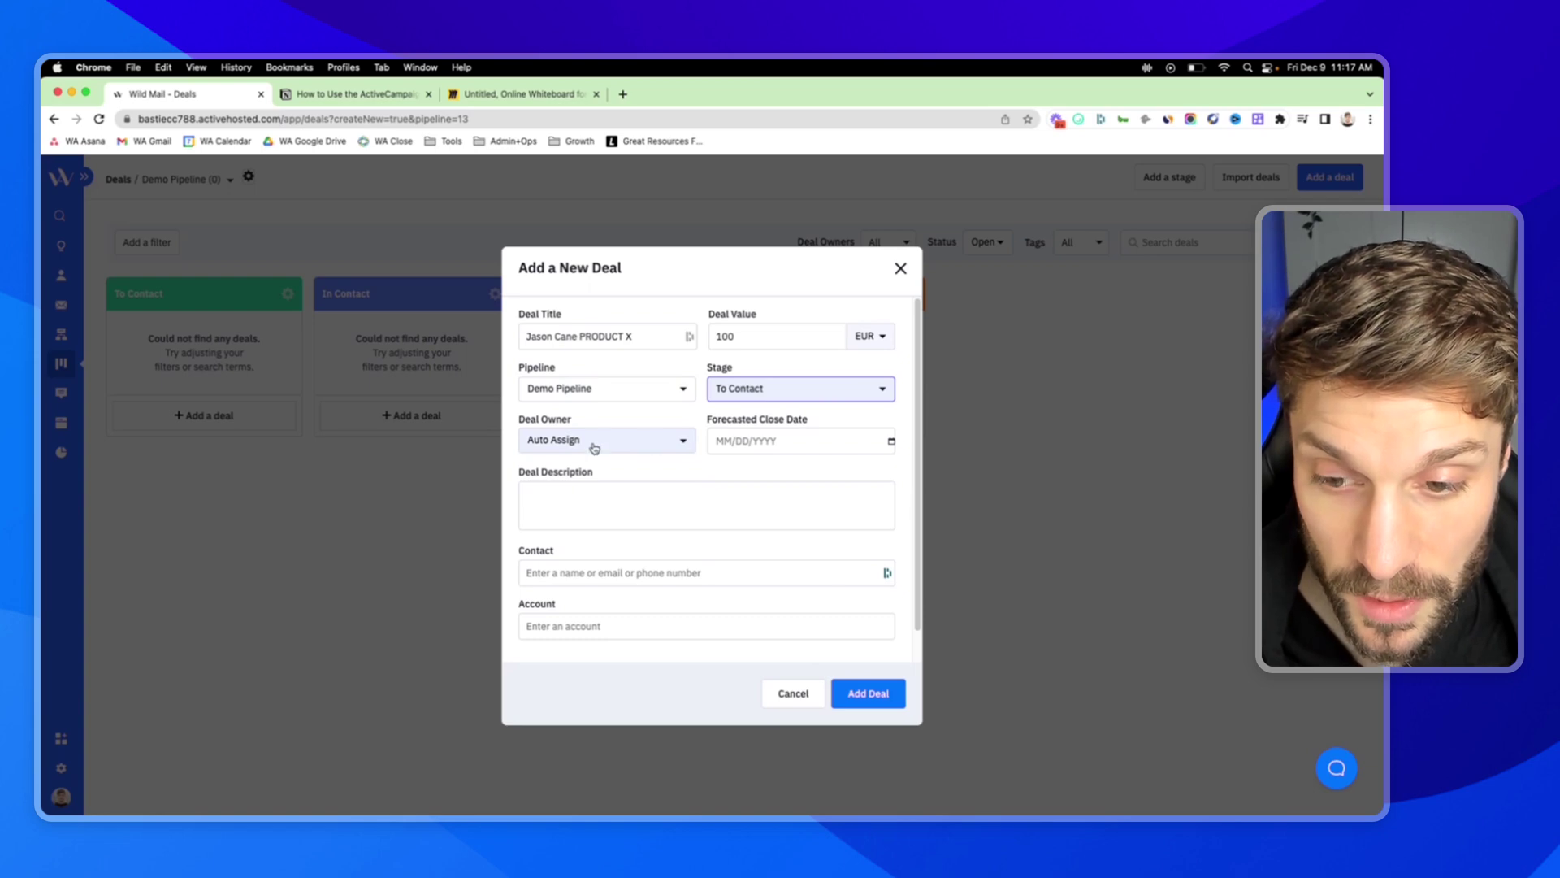
Assign the deal an owner and set its forecasted close date to 12/16/2022.
{"action": "left_click", "coordinate": [680, 444]}
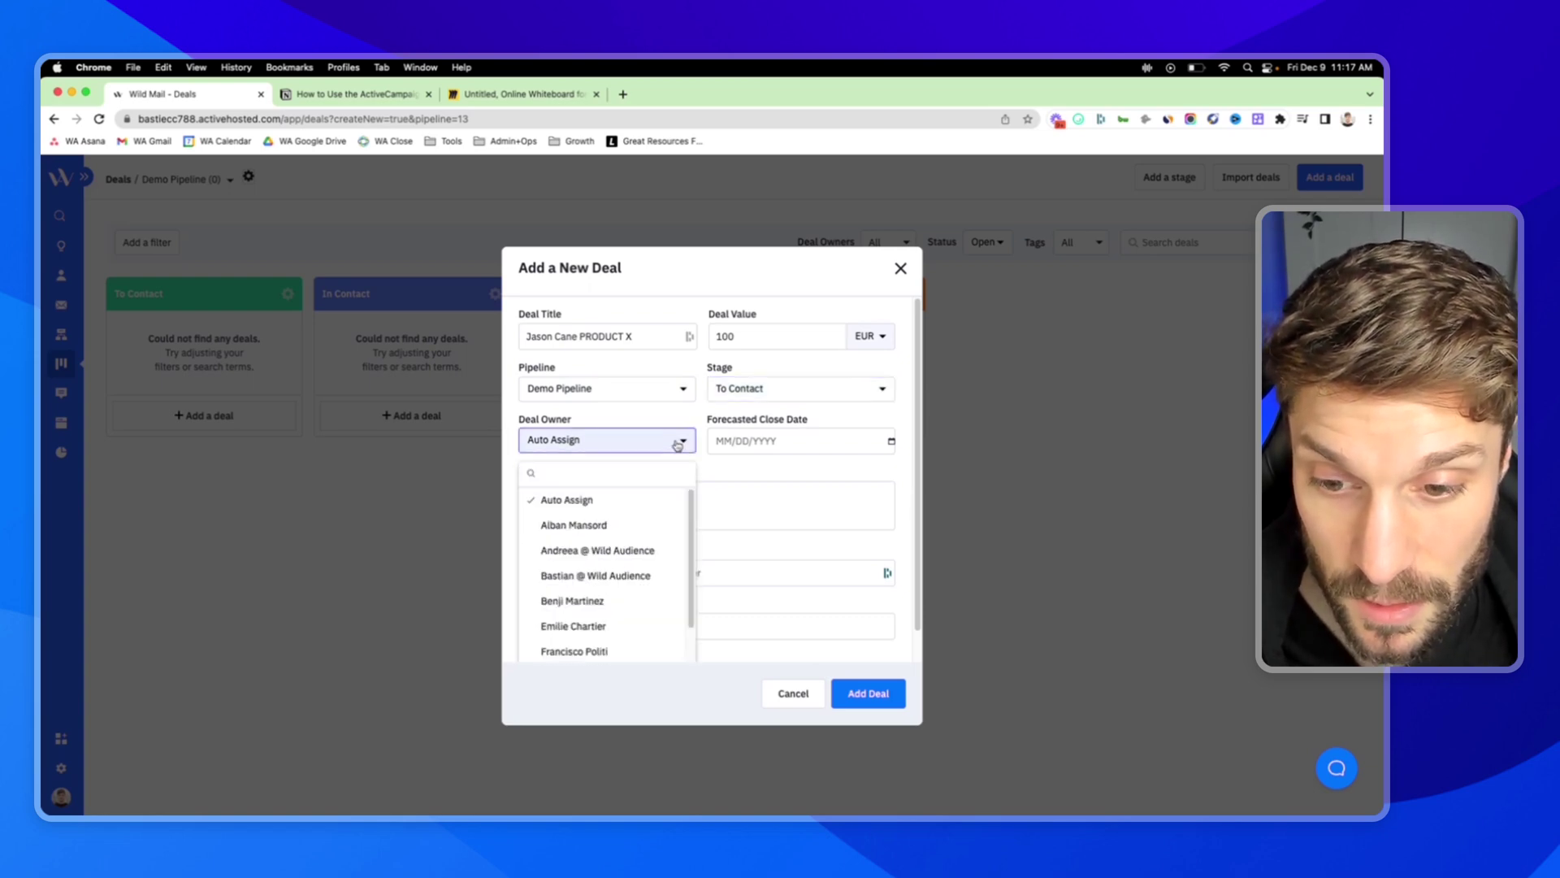
{"action": "scroll", "coordinate": [615, 533], "scroll_direction": "down", "scroll_amount": 2}
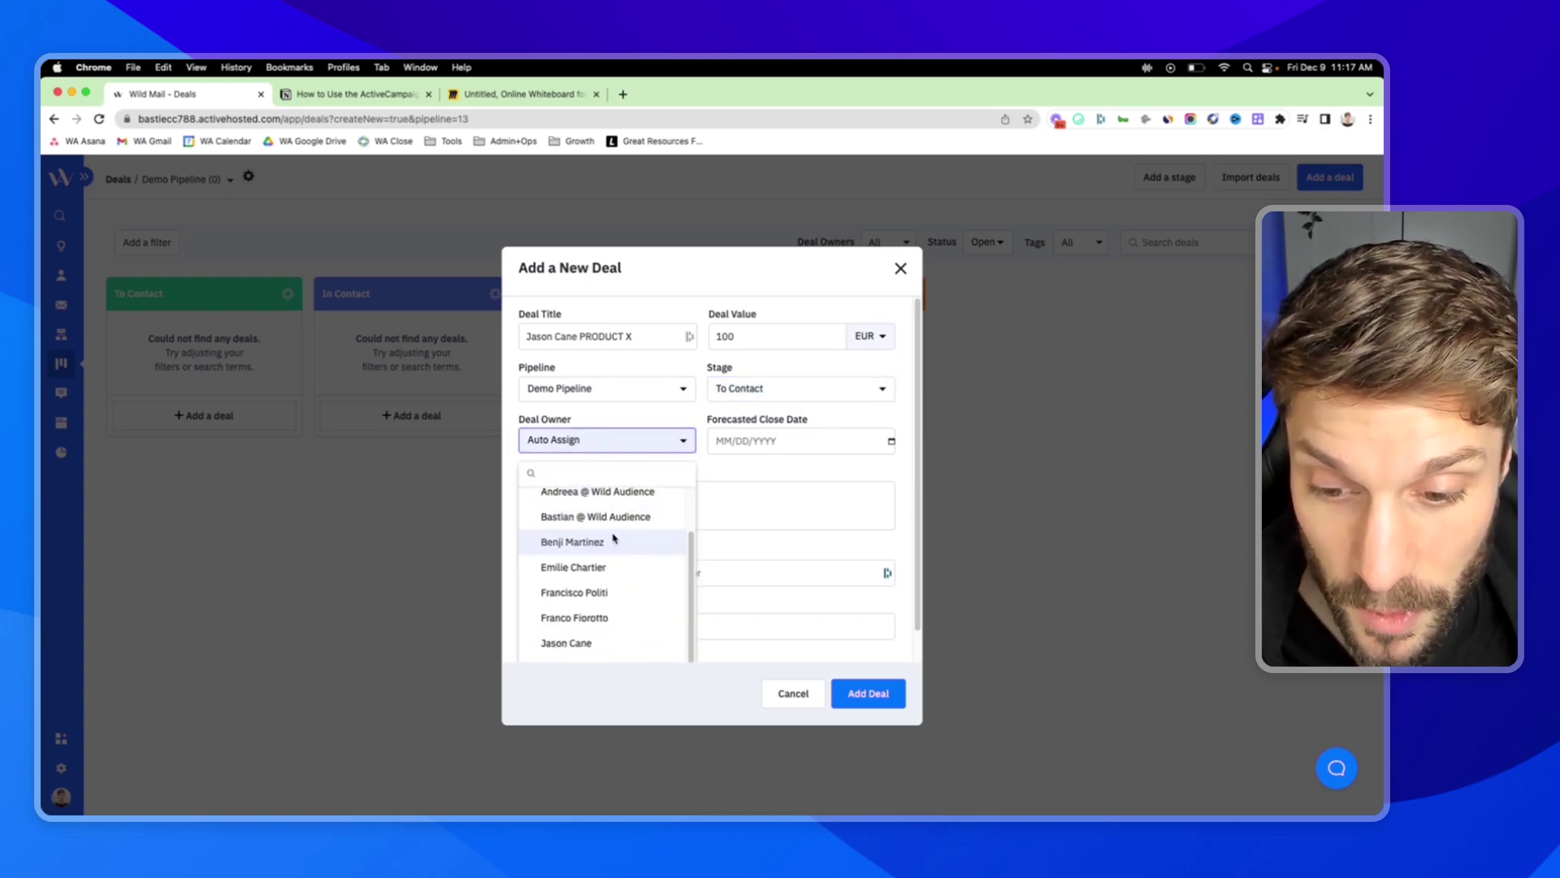
{"action": "left_click", "coordinate": [604, 648]}
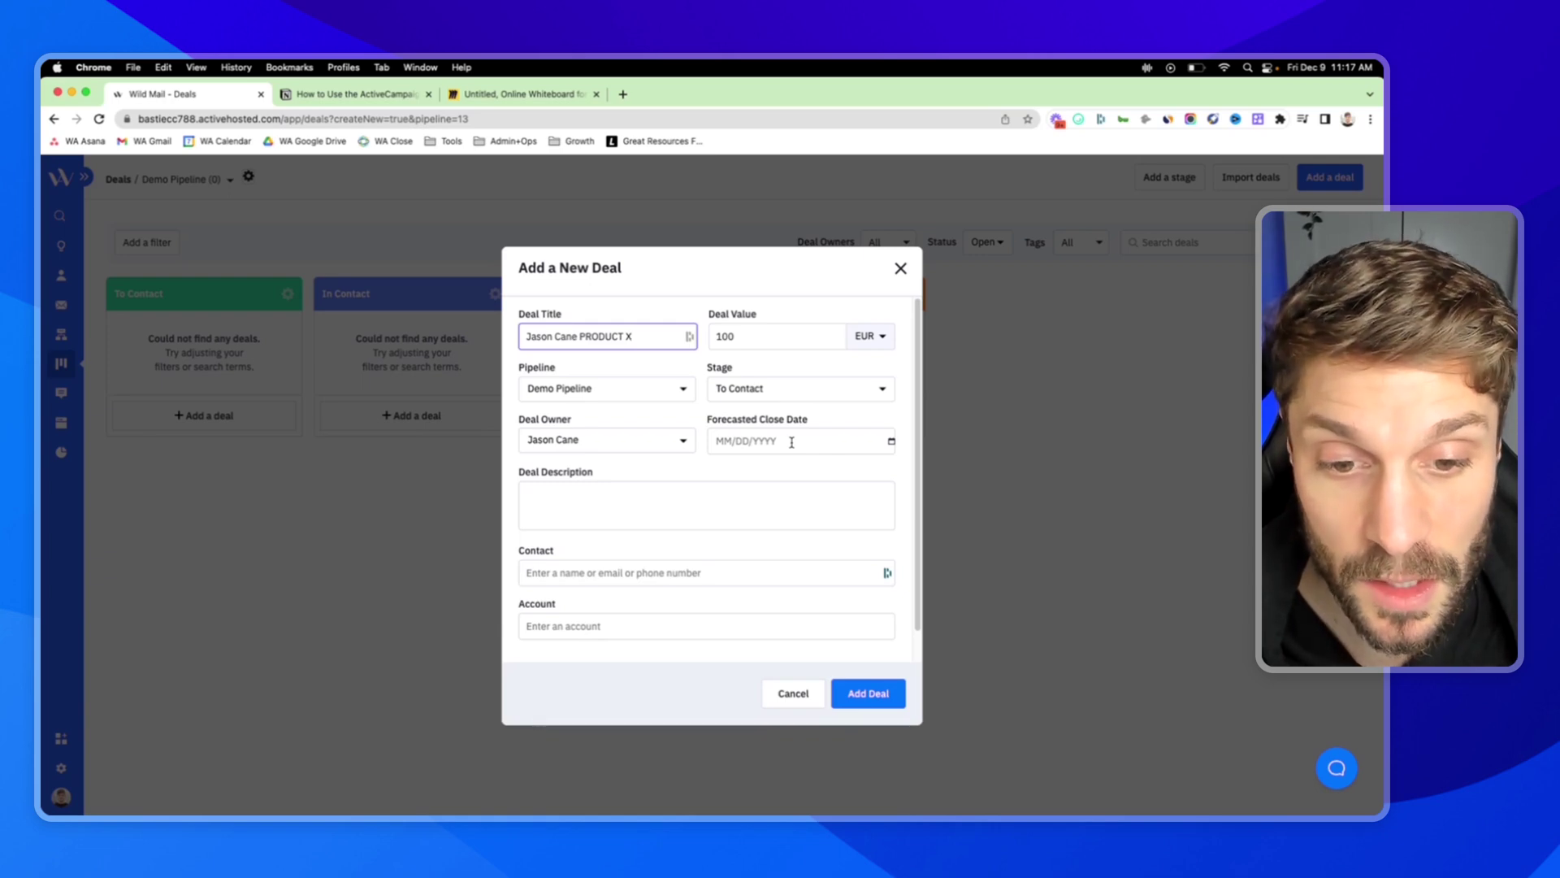
{"action": "left_click", "coordinate": [792, 442]}
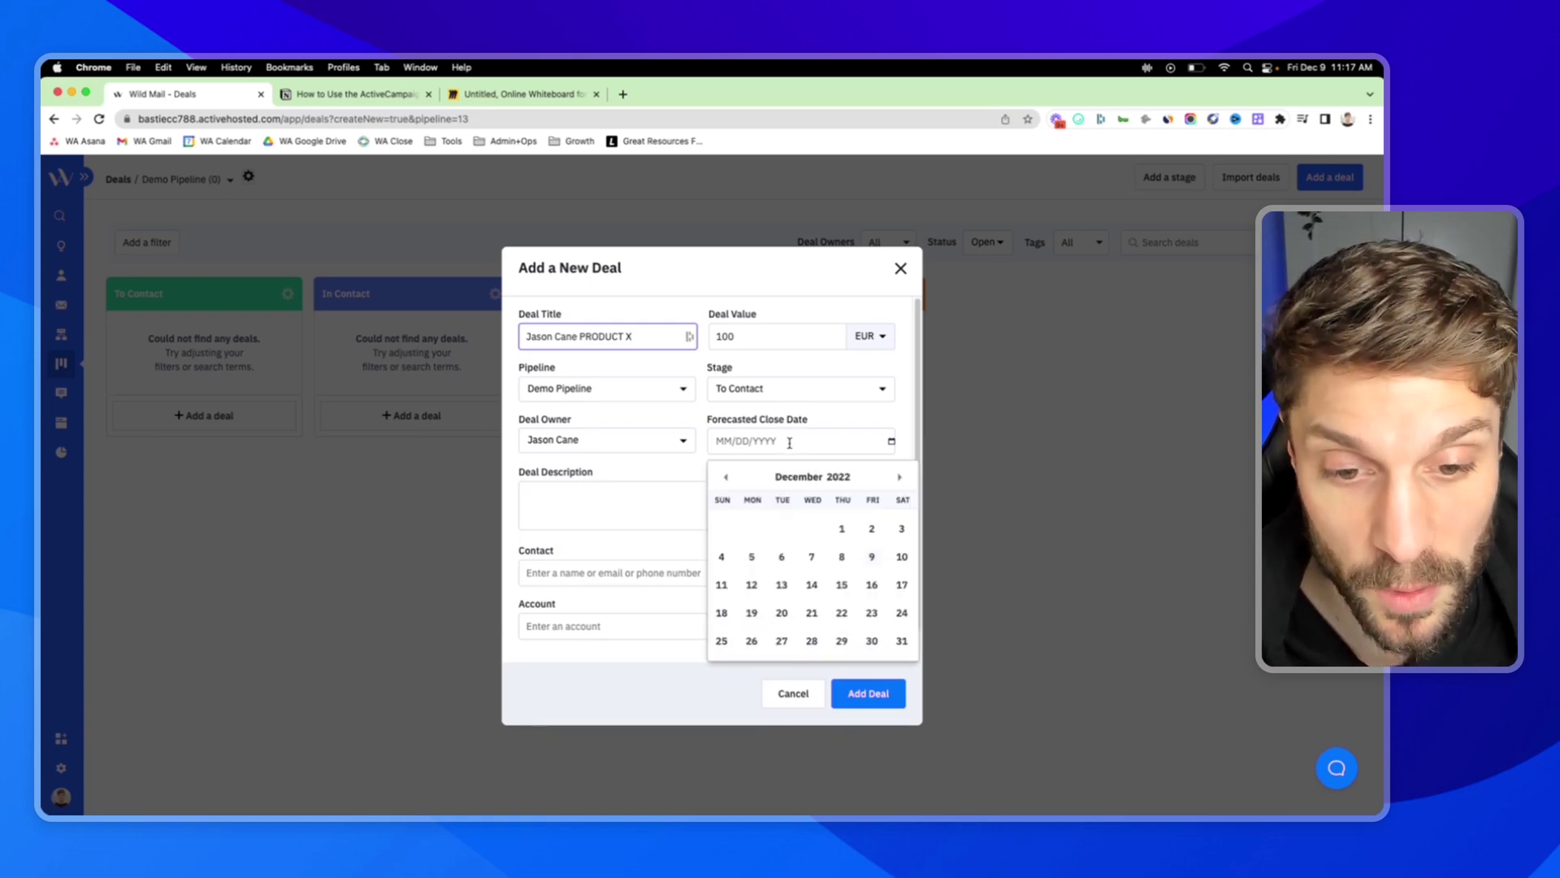
{"action": "left_click", "coordinate": [874, 578]}
Link the deal to the existing contact by e-mail and add the deal.
{"action": "left_click", "coordinate": [603, 483]}
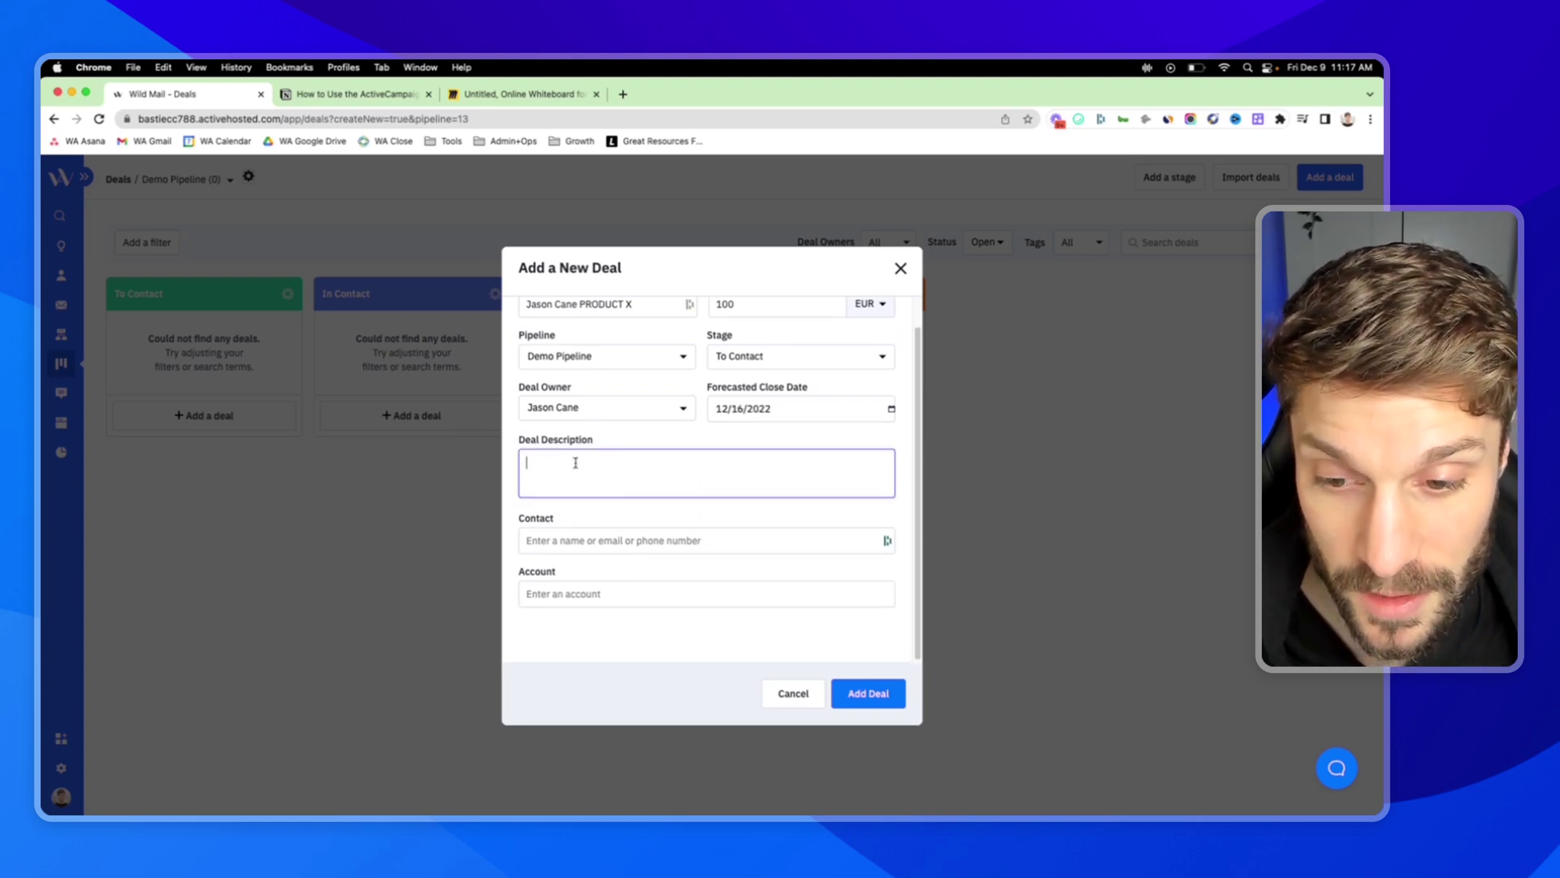
{"action": "left_click", "coordinate": [630, 540]}
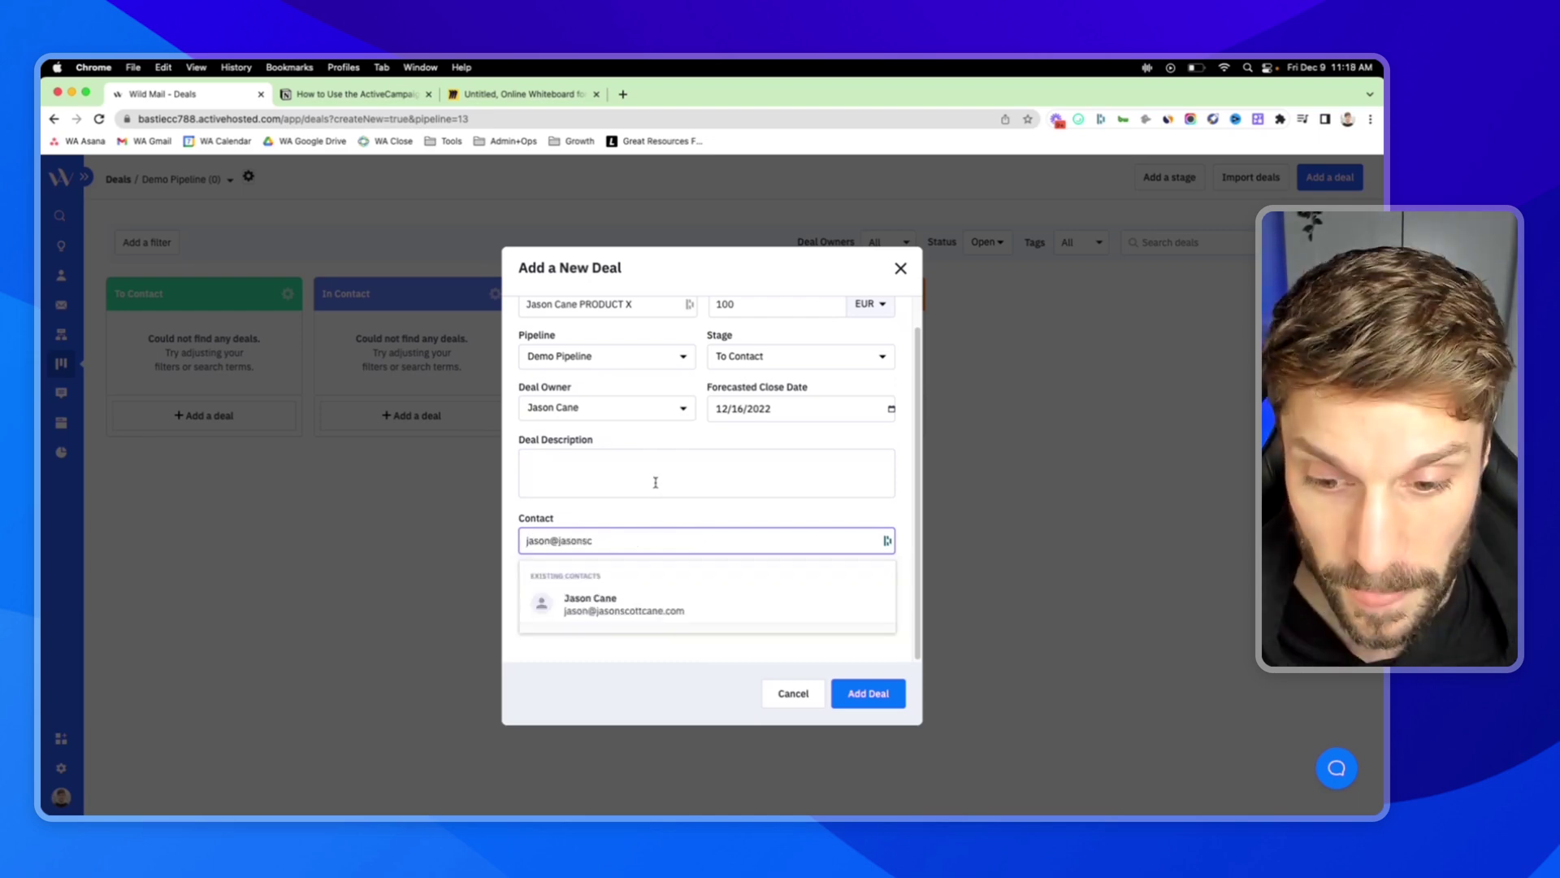
{"action": "left_click", "coordinate": [647, 606]}
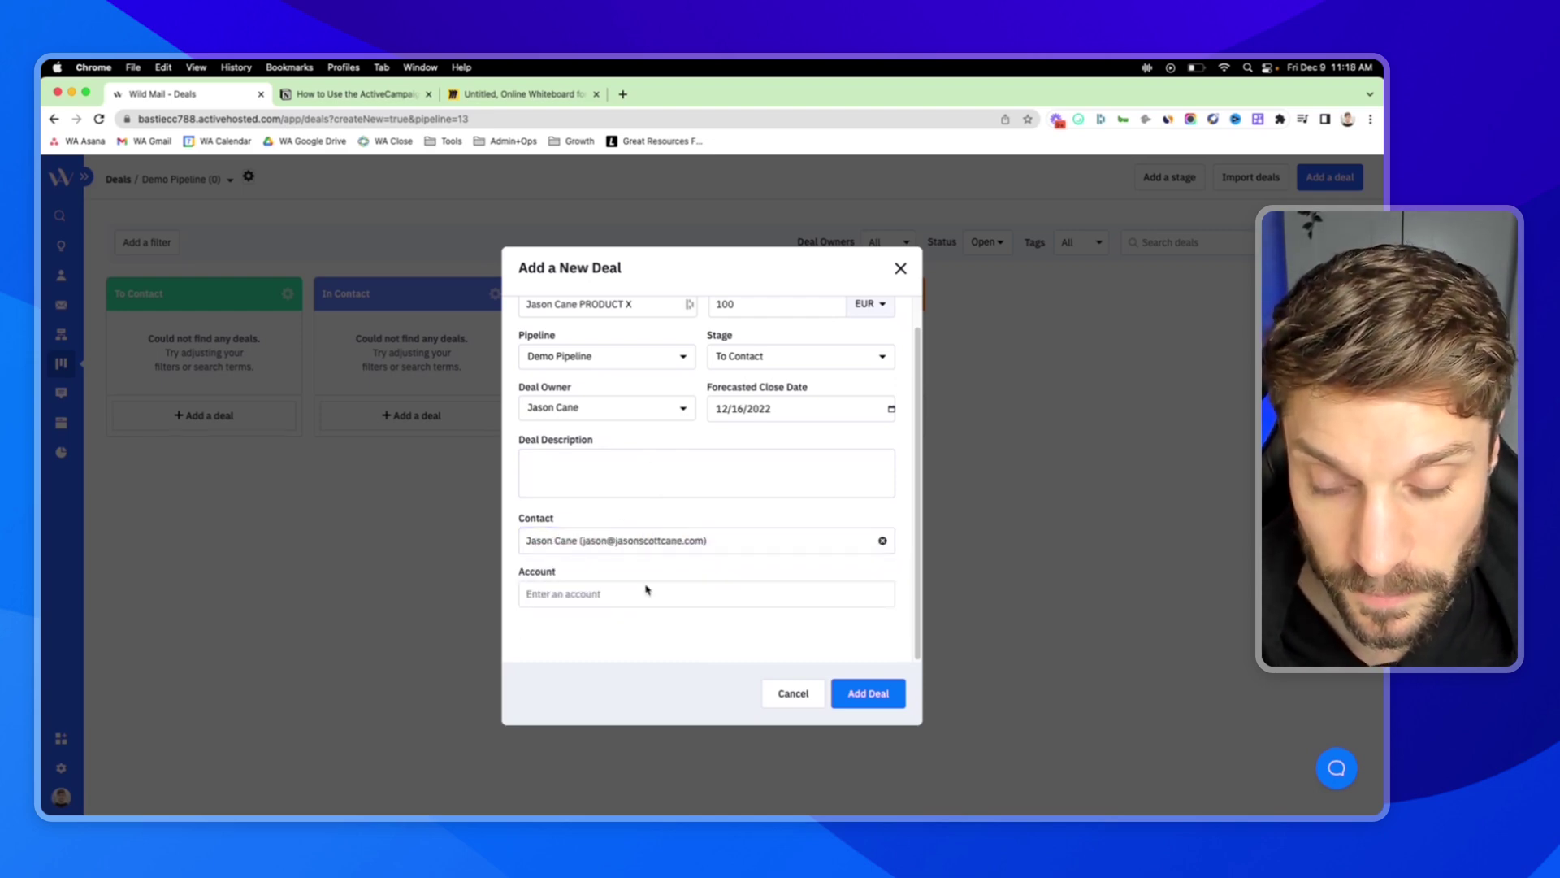
{"action": "left_click", "coordinate": [878, 700]}
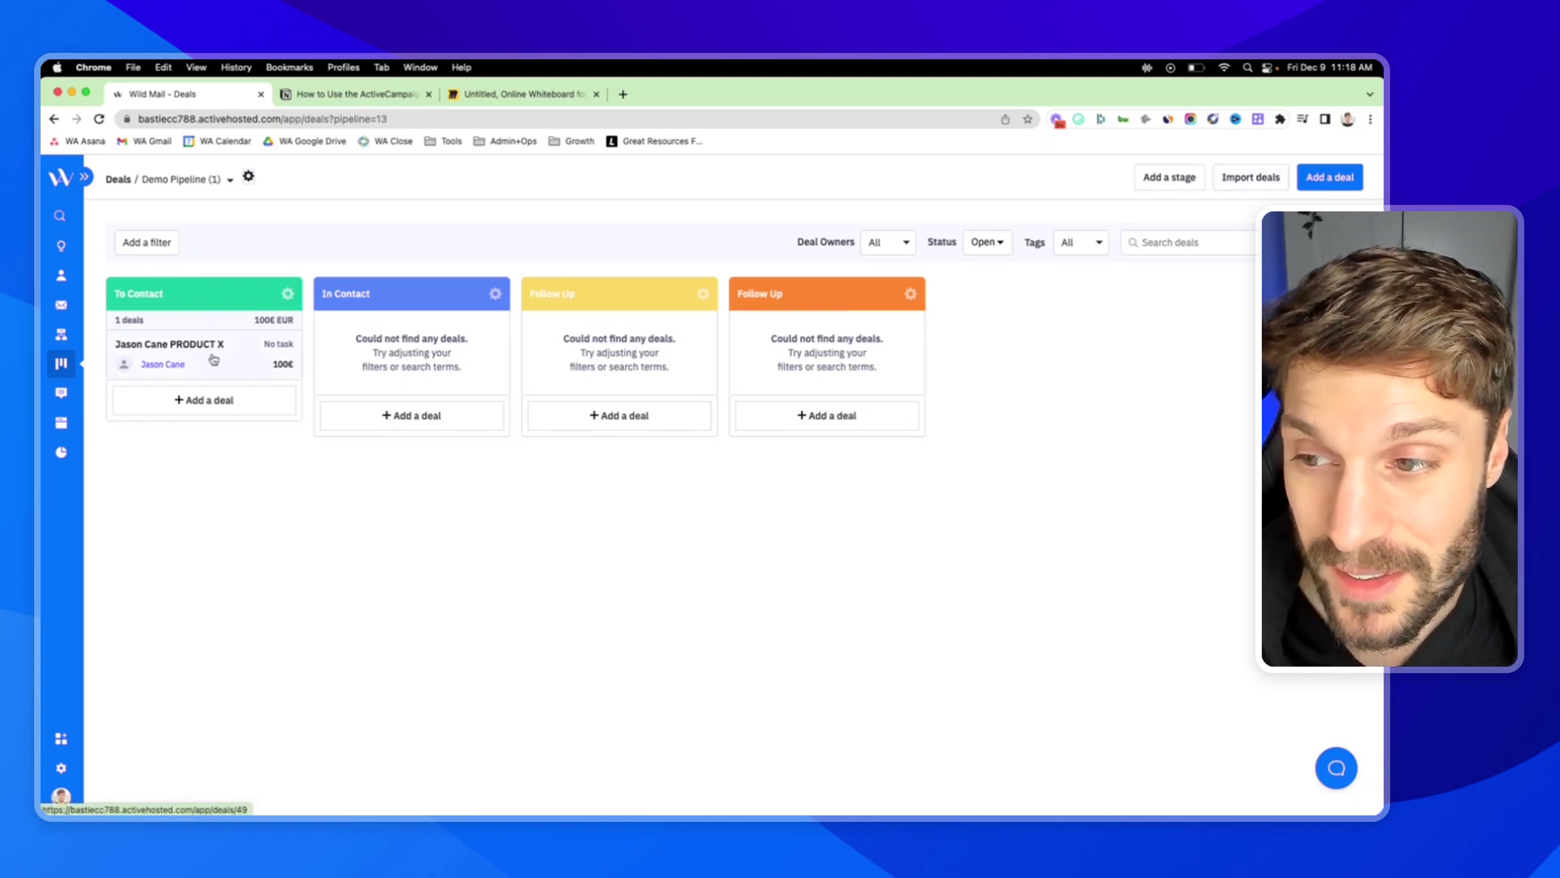
Move the deal into the orange Follow Up stage, delete that stage, and return the deal to To Contact.
{"action": "left_click_drag", "start_coordinate": [213, 359], "coordinate": [412, 356]}
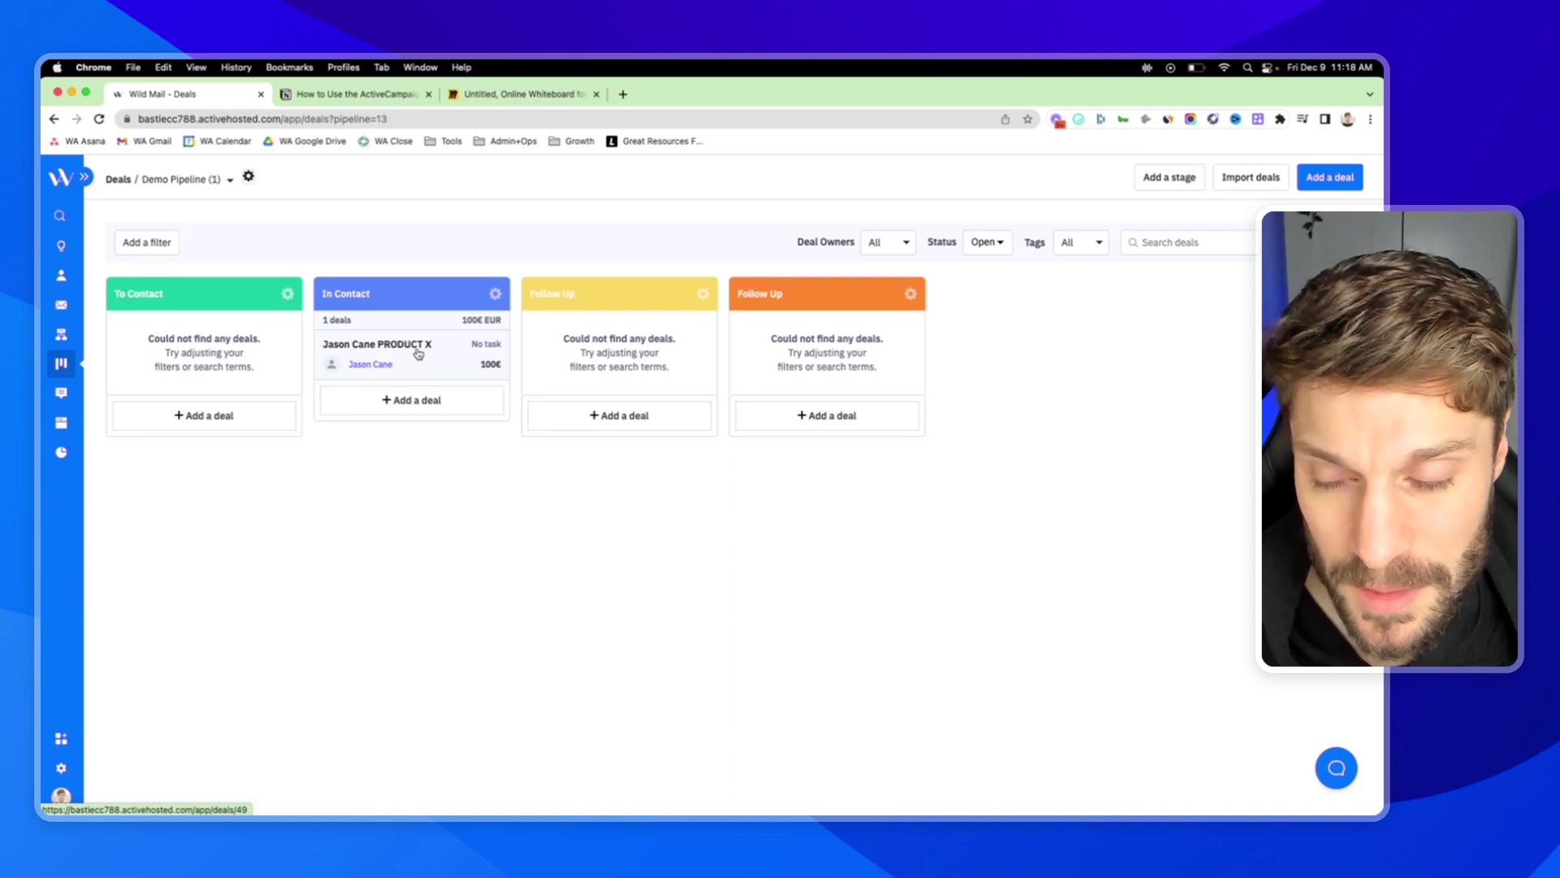
{"action": "left_click_drag", "start_coordinate": [416, 343], "coordinate": [634, 362]}
{"action": "left_click", "coordinate": [911, 296]}
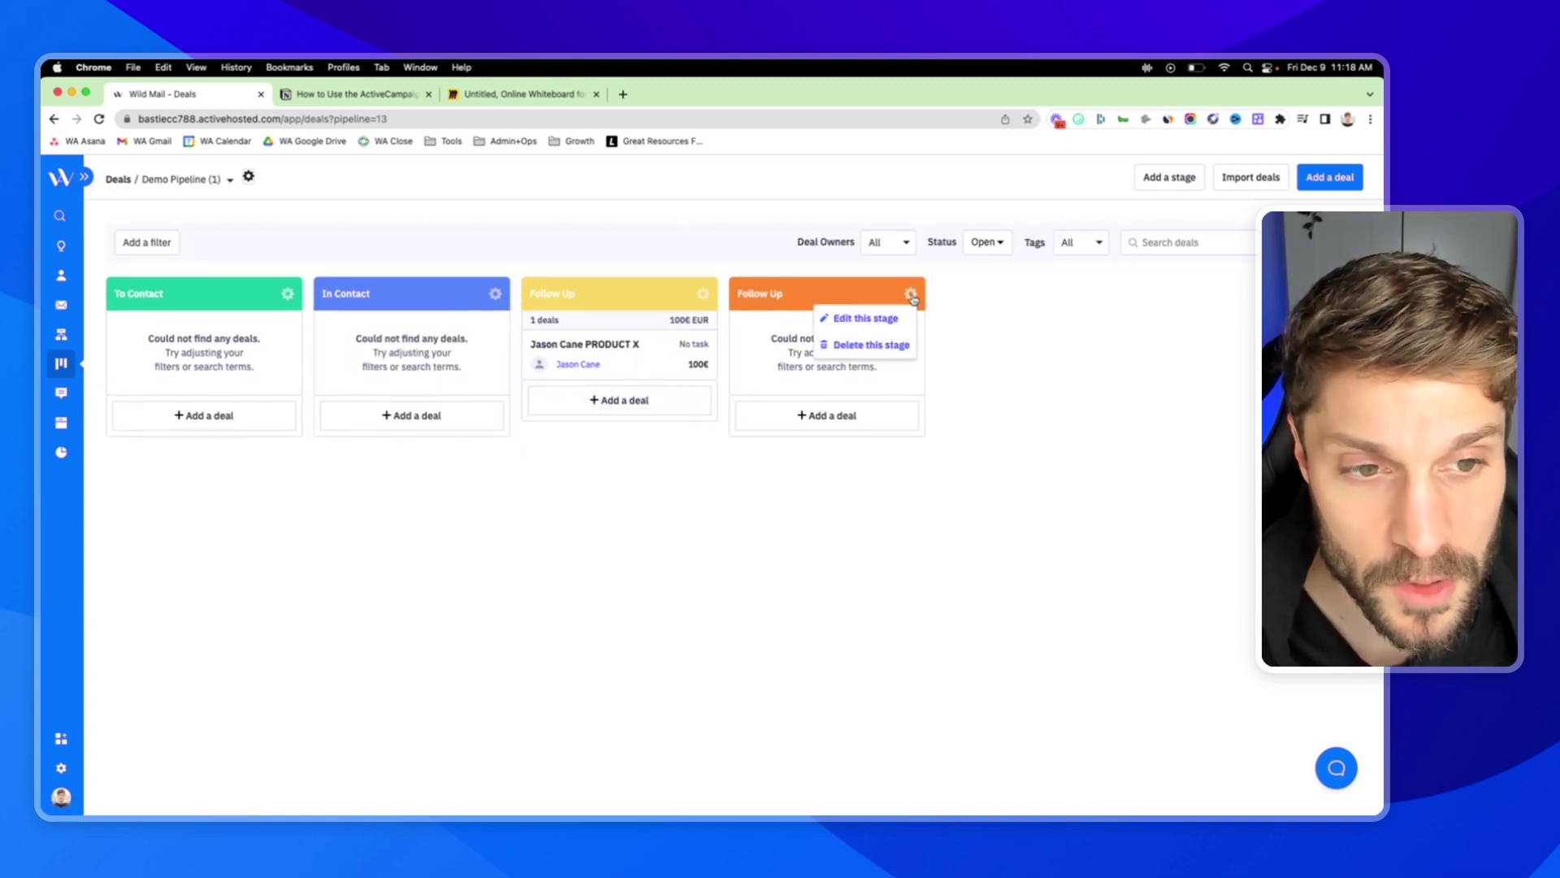
{"action": "left_click", "coordinate": [884, 346]}
{"action": "left_click", "coordinate": [865, 311]}
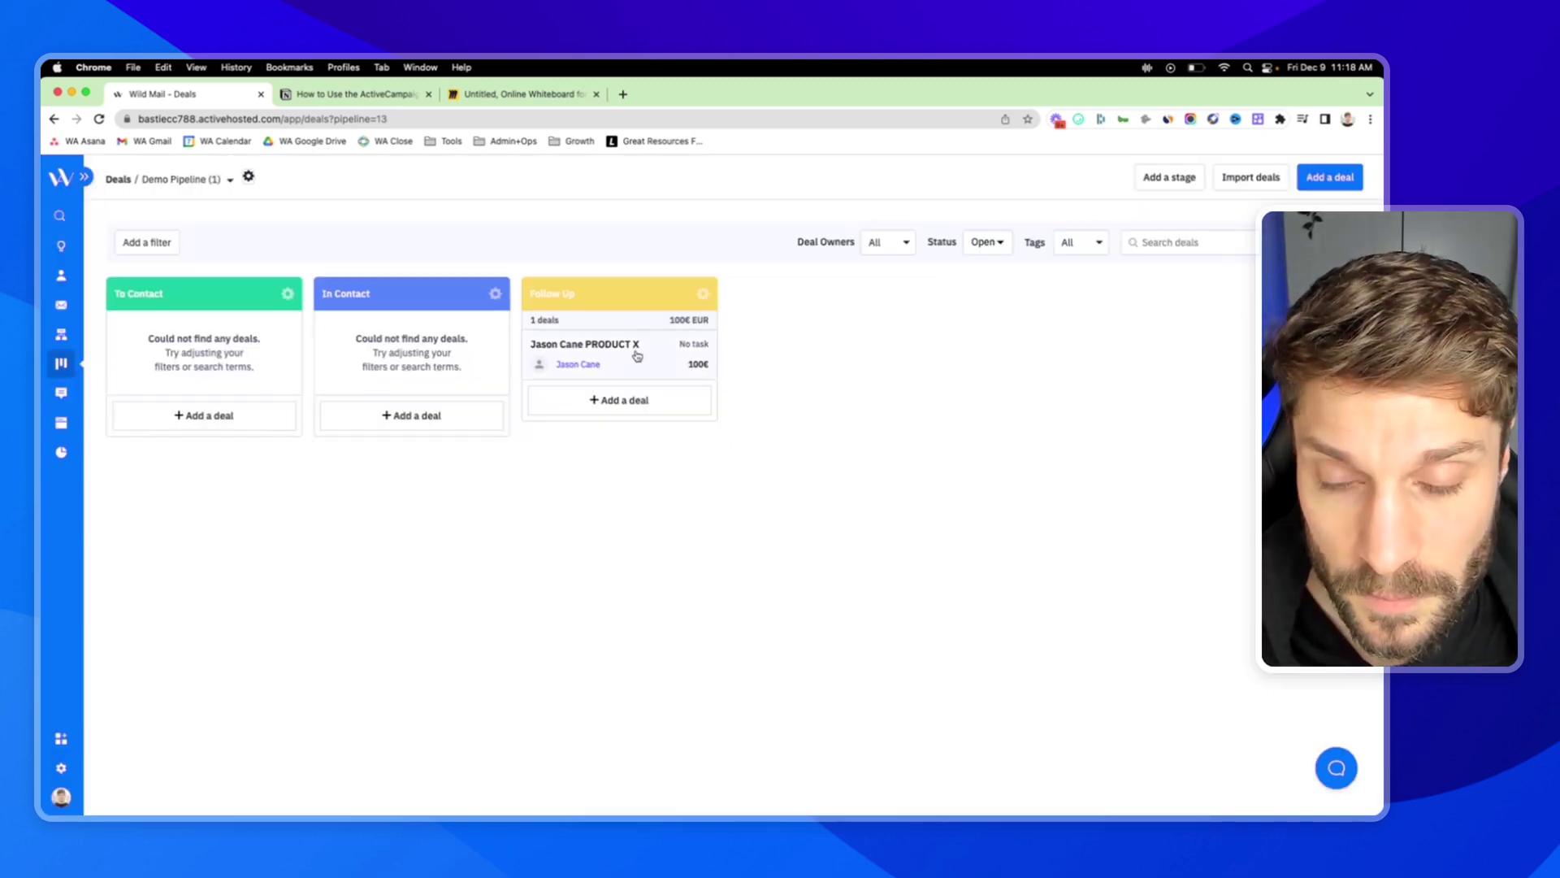
{"action": "left_click_drag", "start_coordinate": [631, 357], "coordinate": [219, 368]}
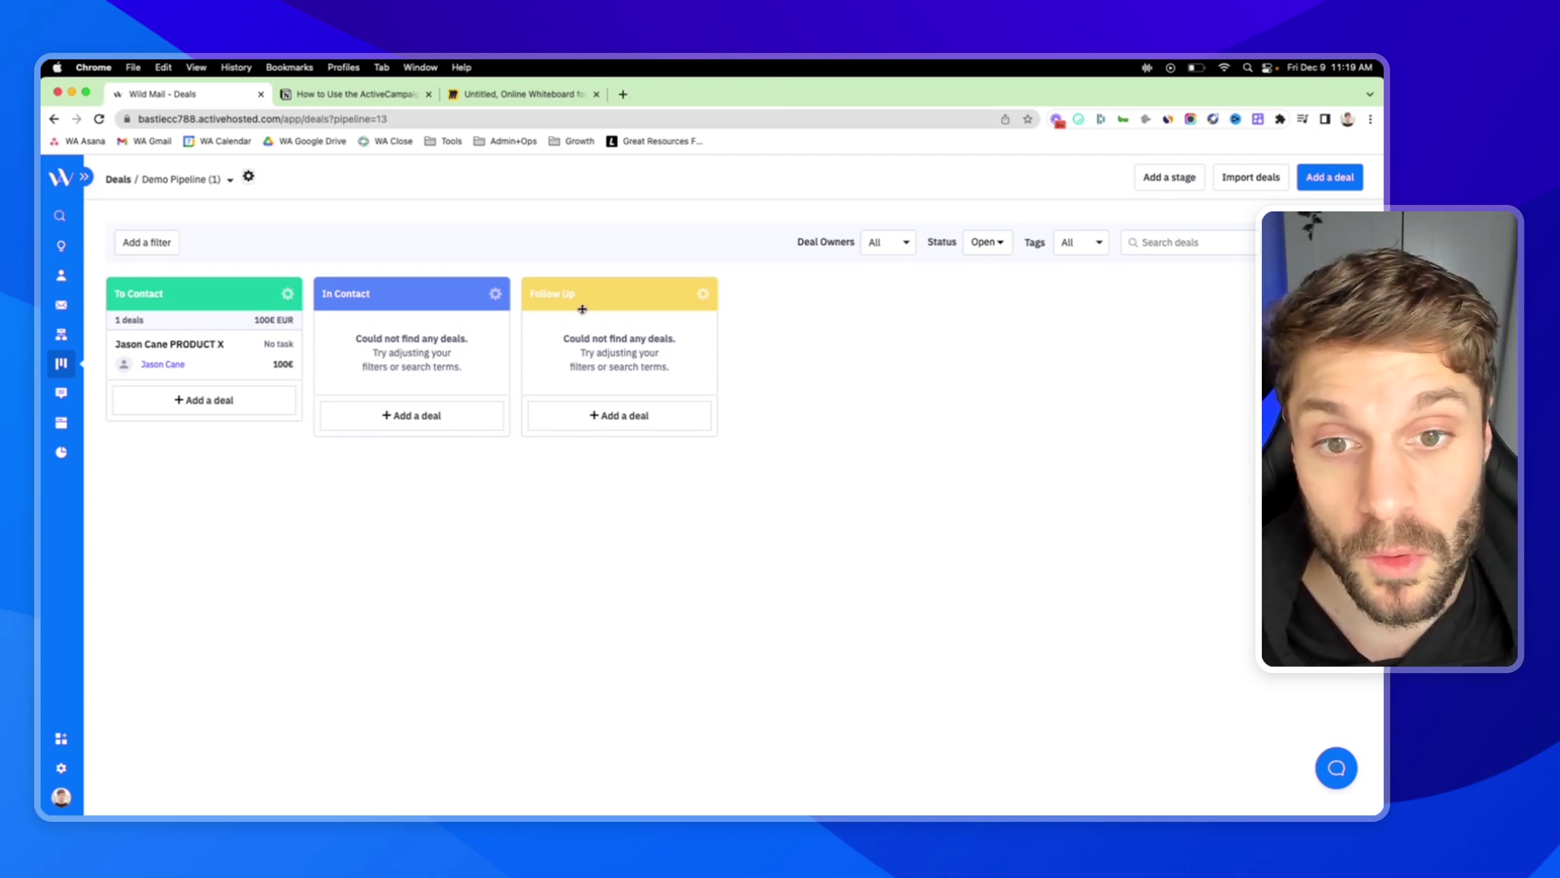
{"action": "left_click", "coordinate": [566, 101]}
{"action": "scroll", "coordinate": [1005, 343], "scroll_direction": "right", "scroll_amount": 5}
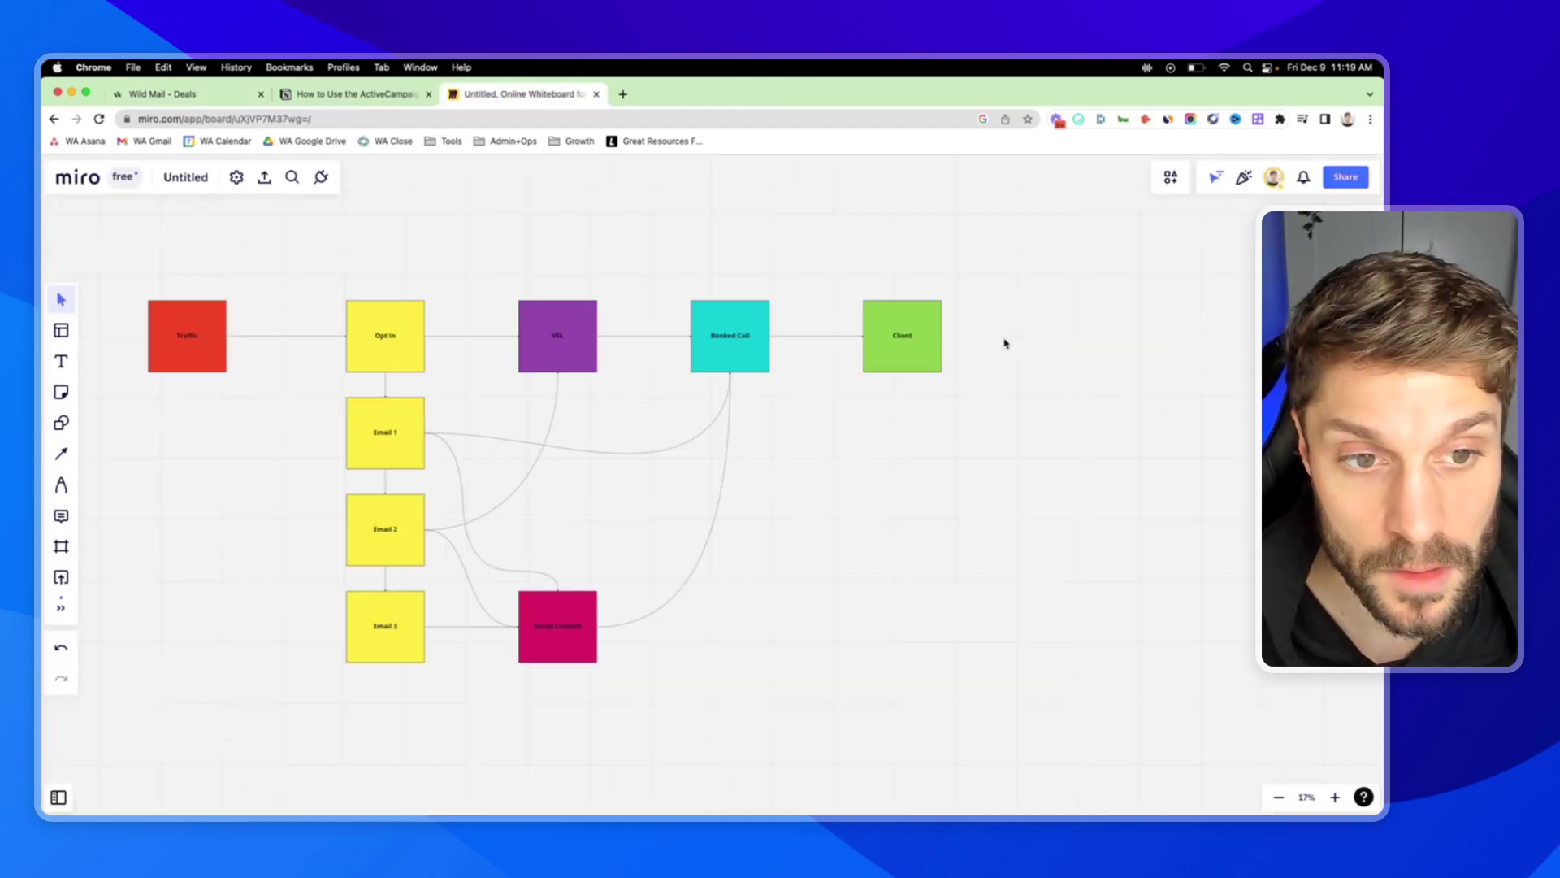
{"action": "left_click_drag", "start_coordinate": [835, 198], "coordinate": [965, 384]}
{"action": "left_click", "coordinate": [1017, 268]}
{"action": "scroll", "coordinate": [715, 223], "scroll_direction": "left", "scroll_amount": 3}
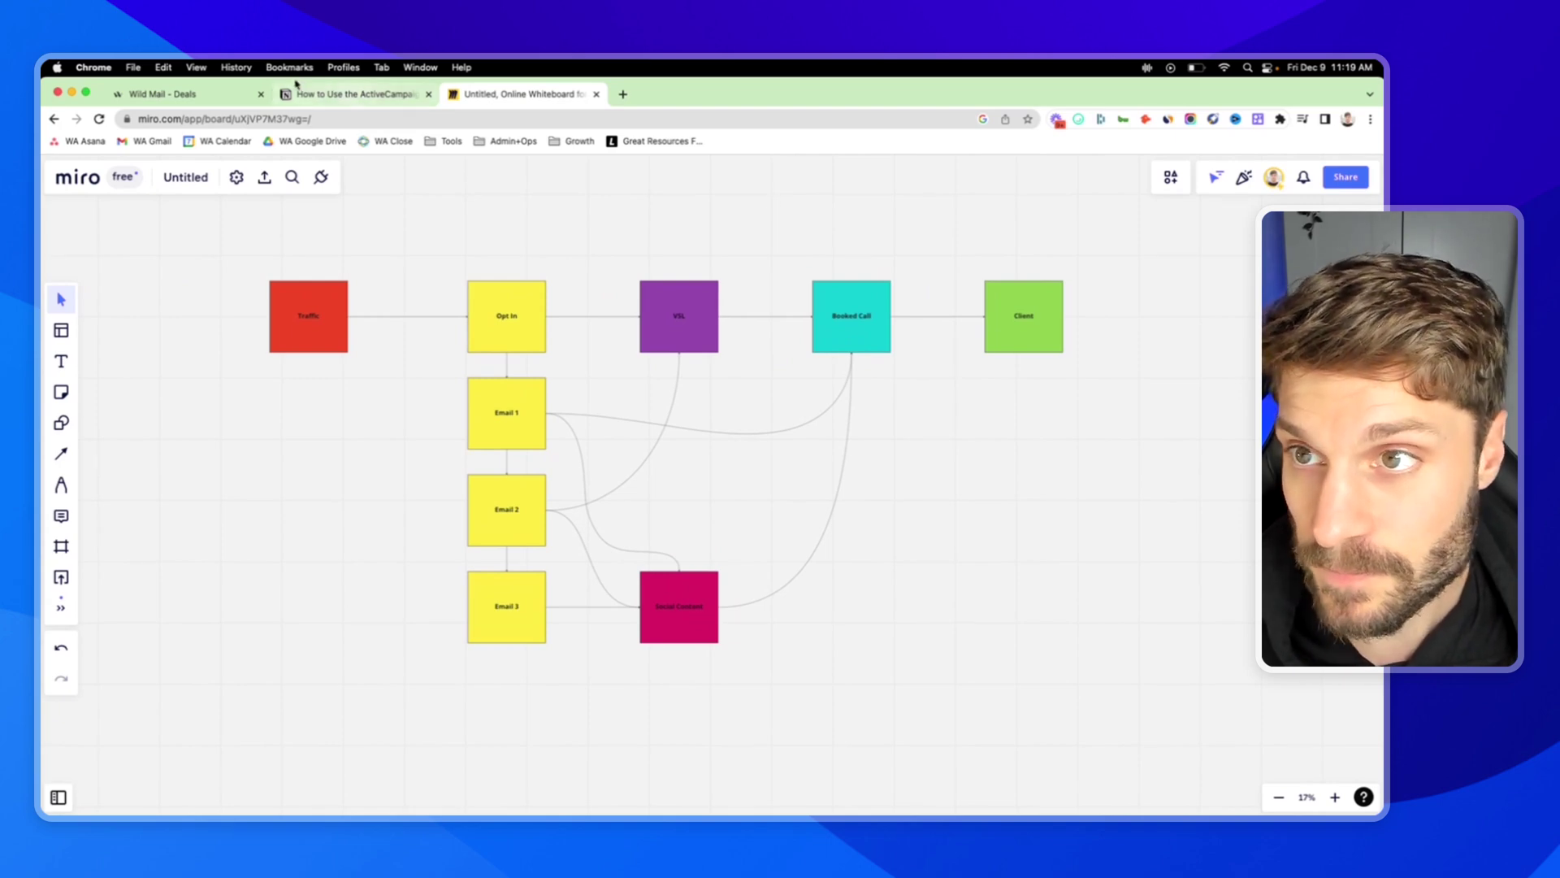
{"action": "left_click", "coordinate": [214, 95]}
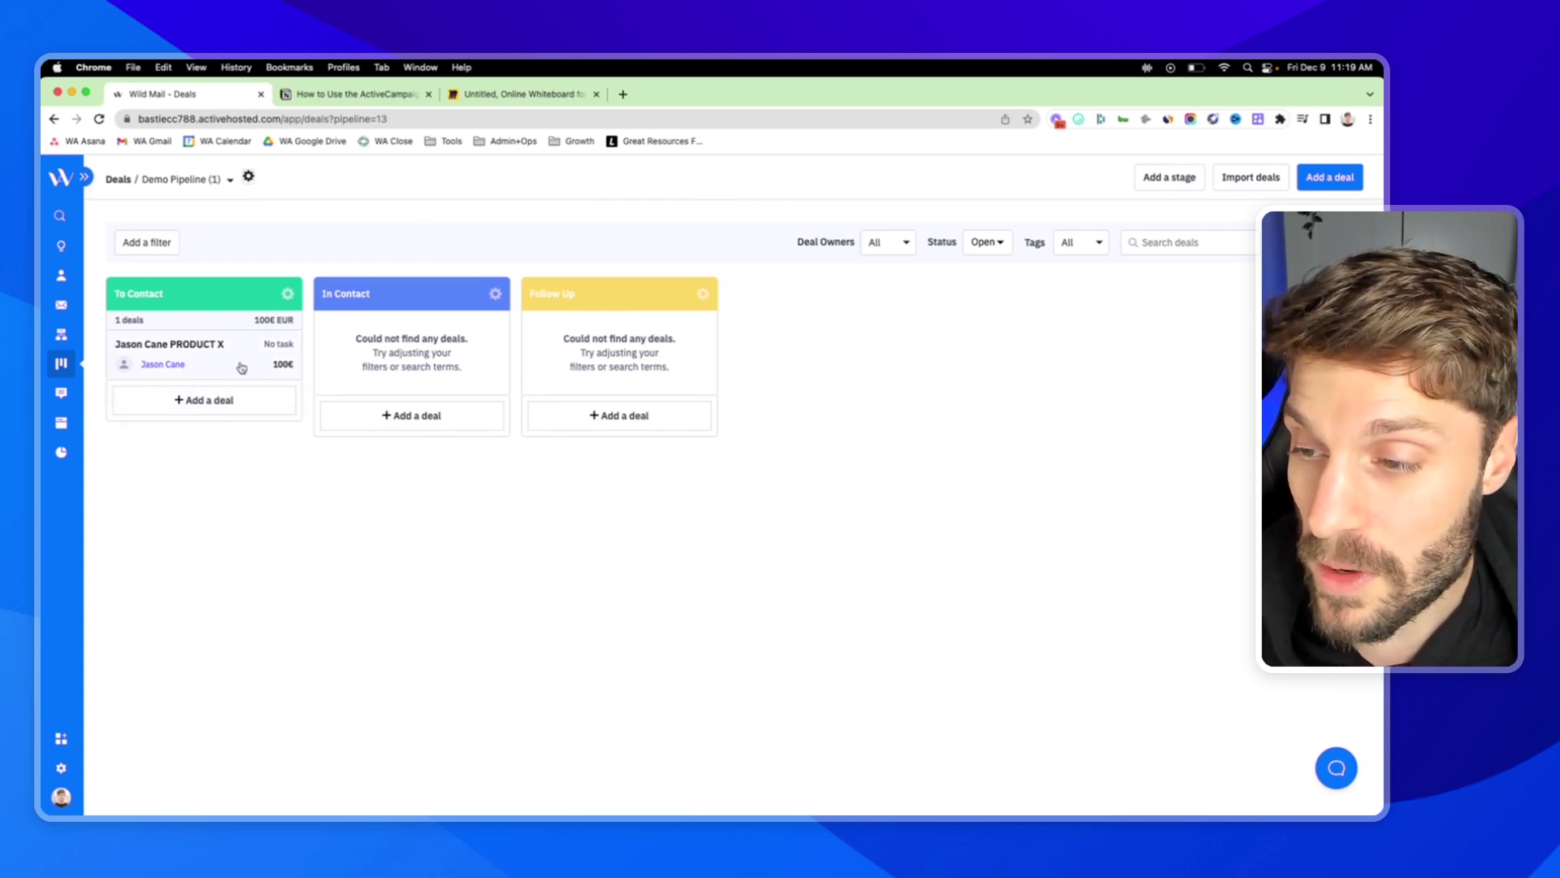
{"action": "left_click", "coordinate": [370, 96]}
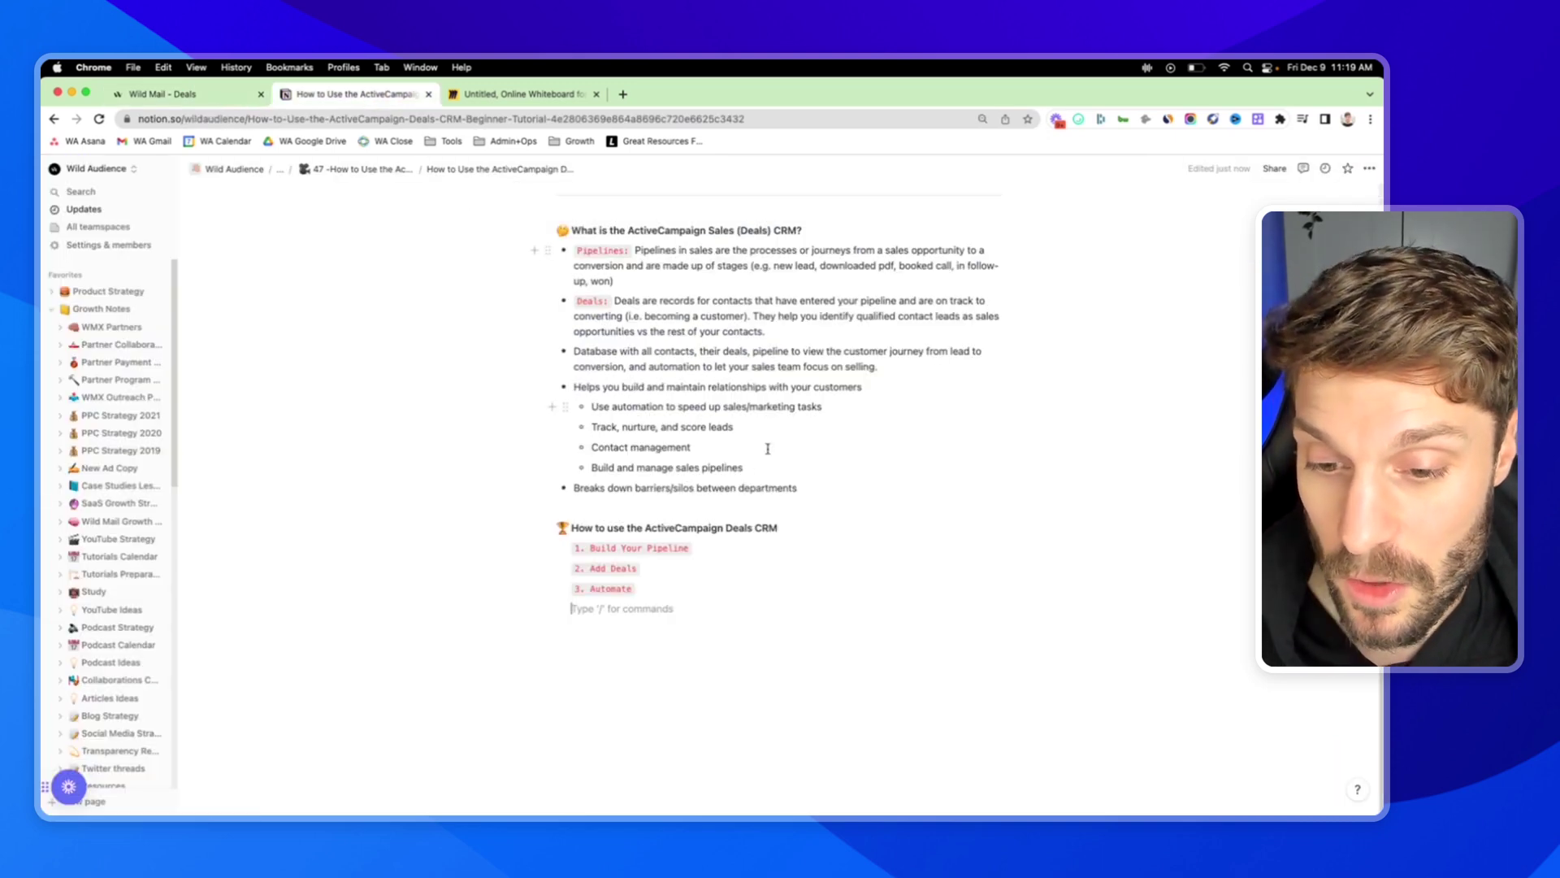
{"action": "left_click_drag", "start_coordinate": [699, 552], "coordinate": [574, 567]}
{"action": "left_click", "coordinate": [178, 94]}
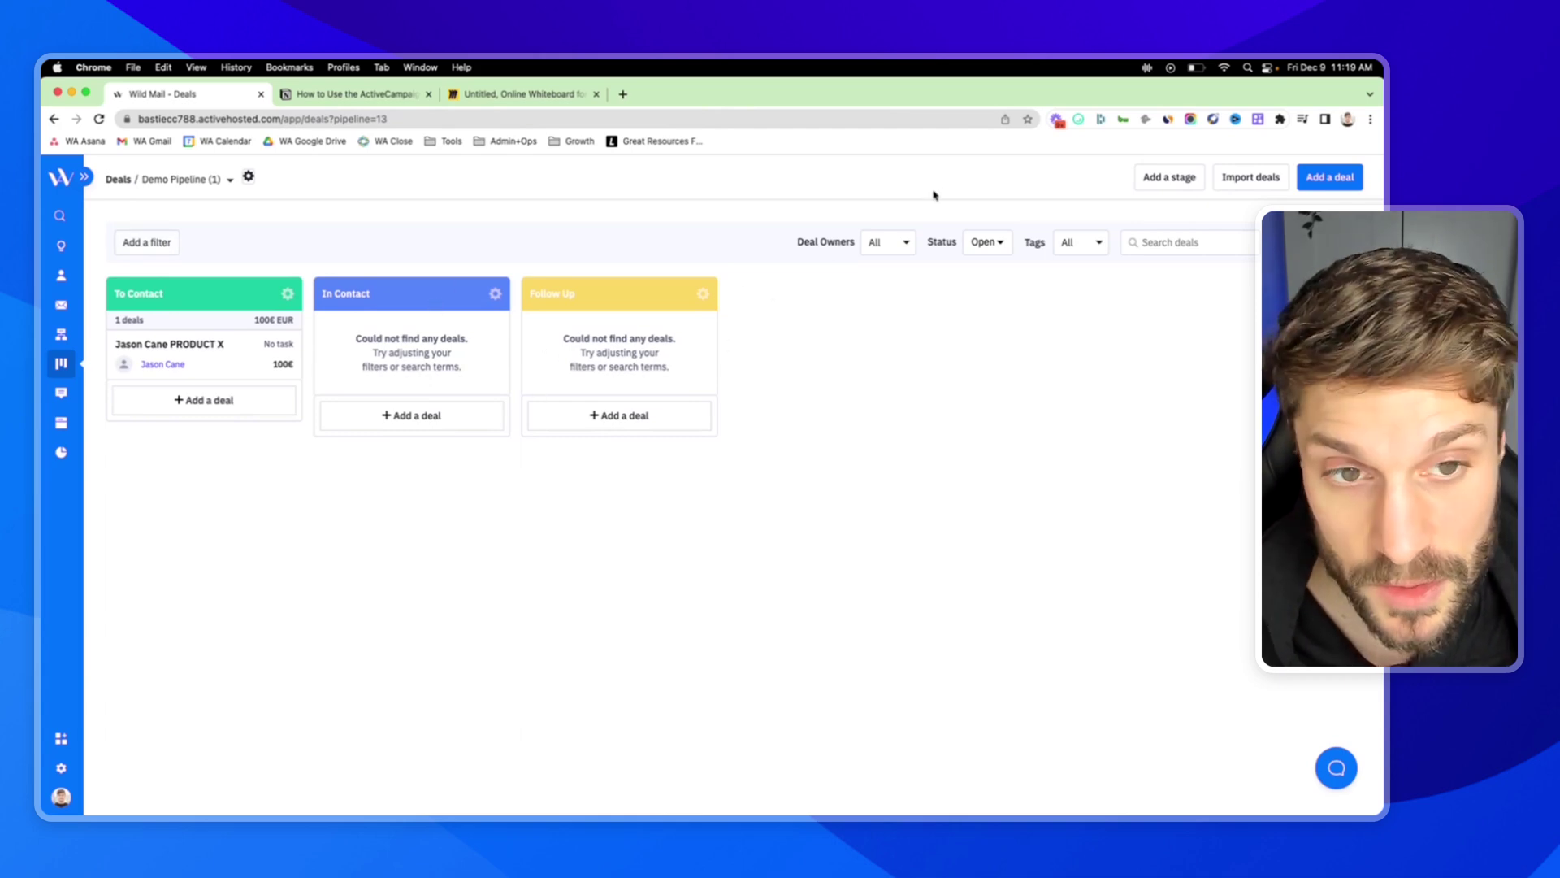
Check the Deal Owners, Status and Tags filter options, keeping Status at Open.
{"action": "left_click", "coordinate": [903, 247]}
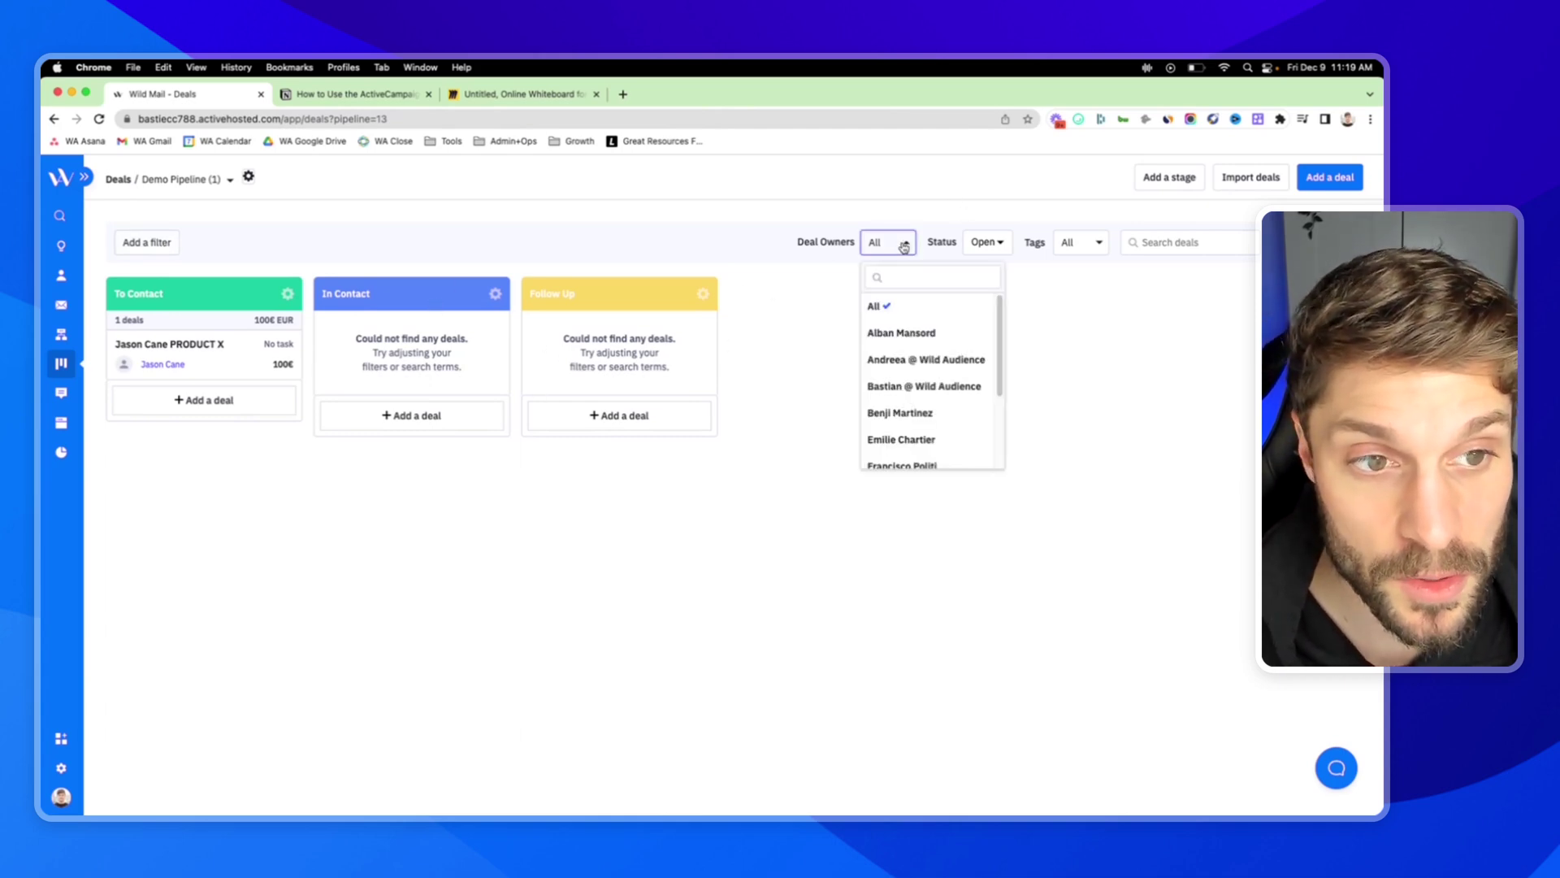
{"action": "left_click", "coordinate": [903, 246]}
{"action": "left_click", "coordinate": [1002, 247]}
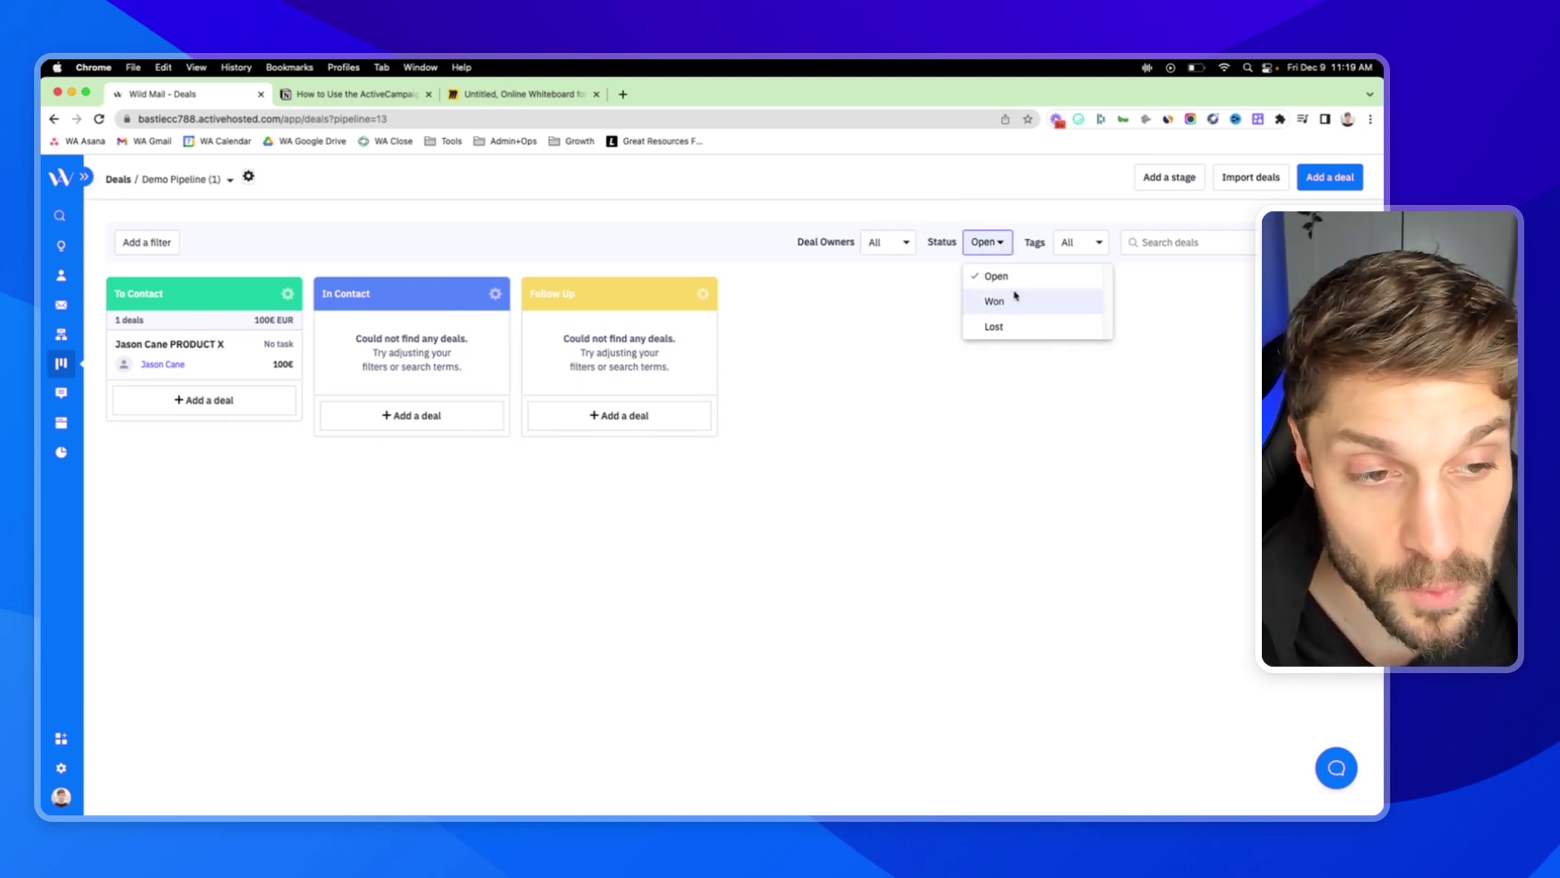
{"action": "left_click", "coordinate": [1000, 244]}
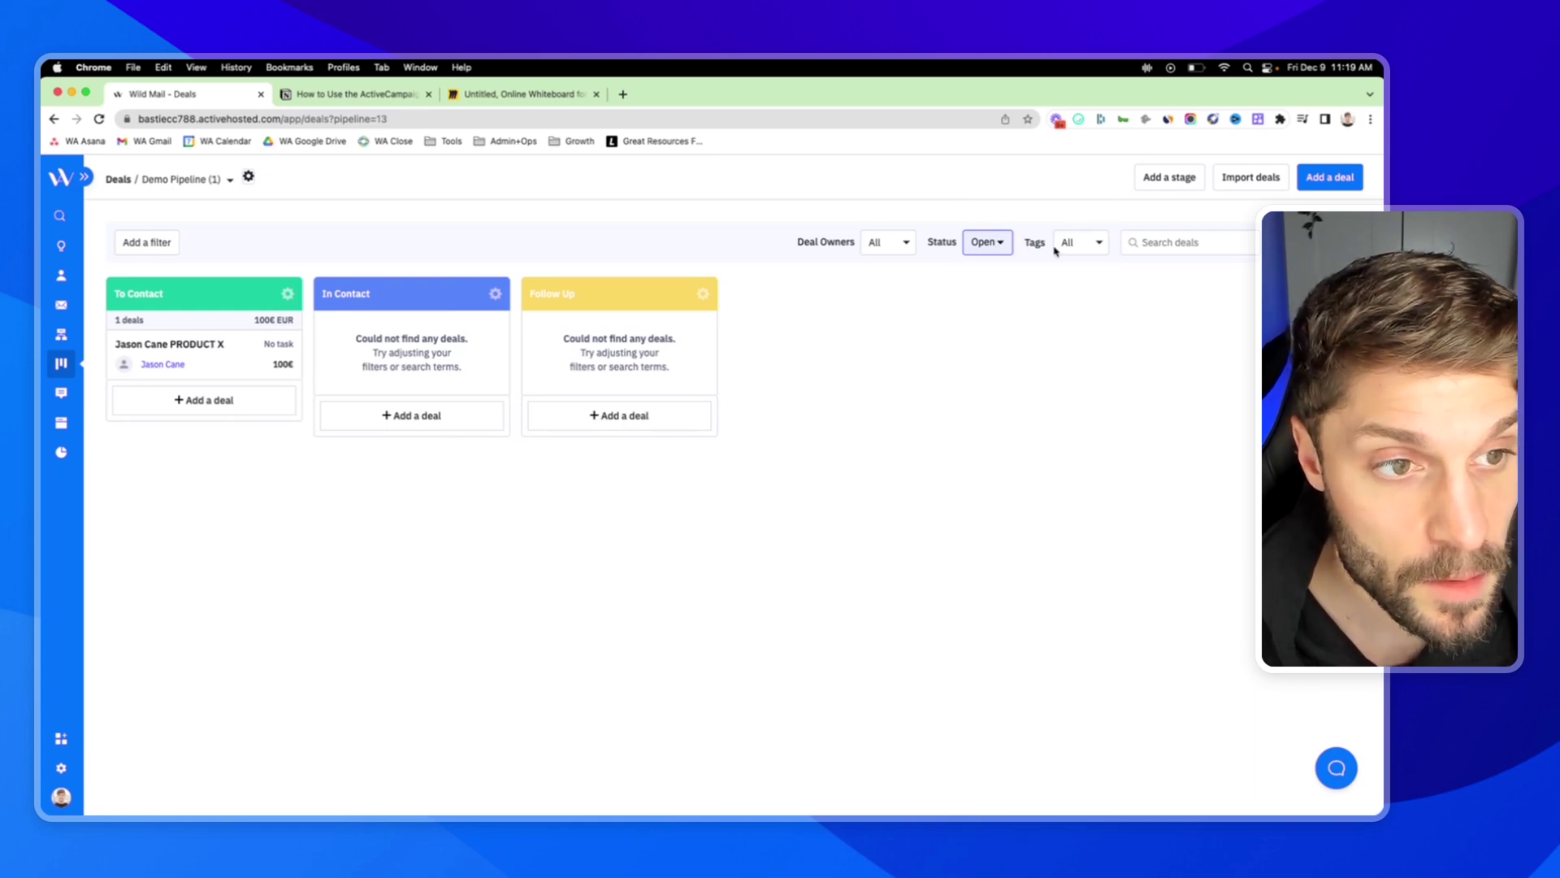
{"action": "left_click", "coordinate": [1097, 243]}
{"action": "scroll", "coordinate": [1080, 310], "scroll_direction": "down", "scroll_amount": 5}
{"action": "scroll", "coordinate": [1085, 269], "scroll_direction": "up", "scroll_amount": 5}
{"action": "left_click", "coordinate": [1090, 216]}
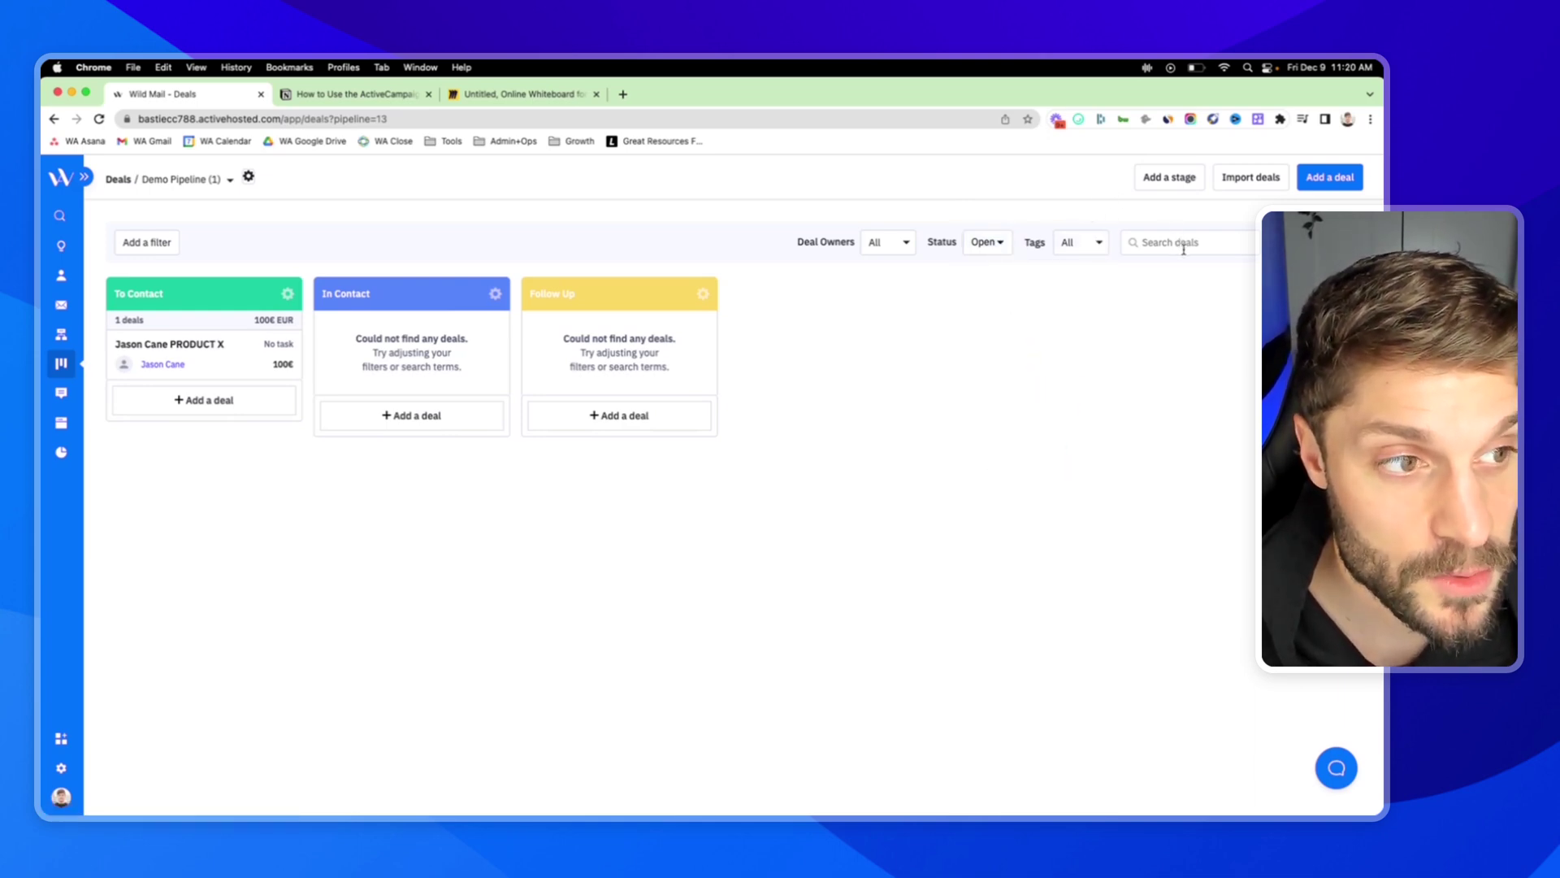
Look at the deal search page and Add a filter criteria, then open the PRODUCT X deal.
{"action": "left_click", "coordinate": [1183, 245]}
{"action": "left_click", "coordinate": [1183, 264]}
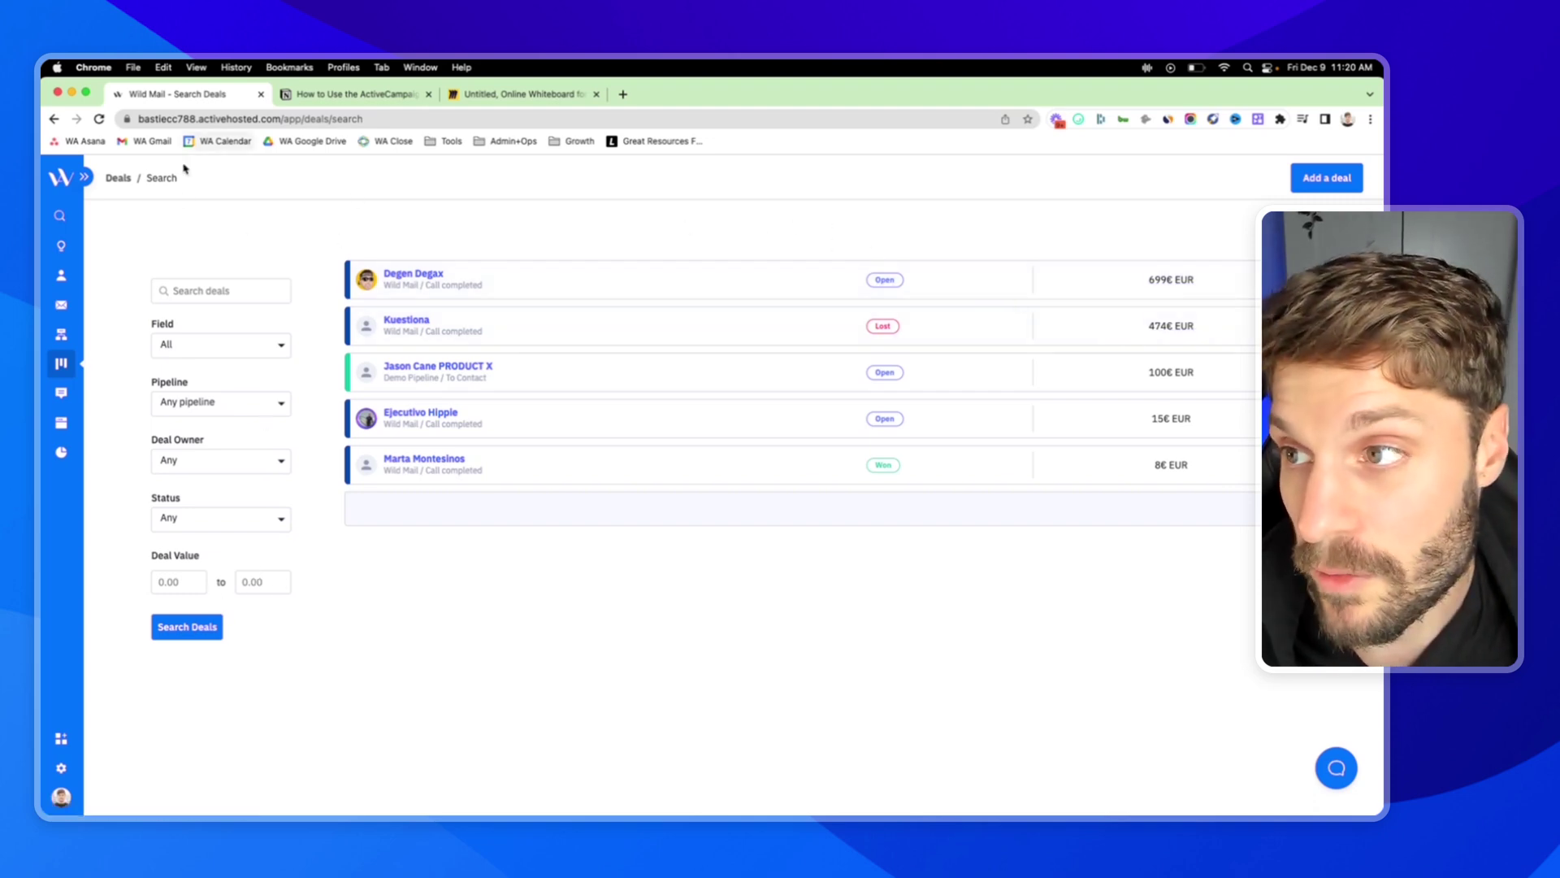
{"action": "left_click", "coordinate": [54, 118]}
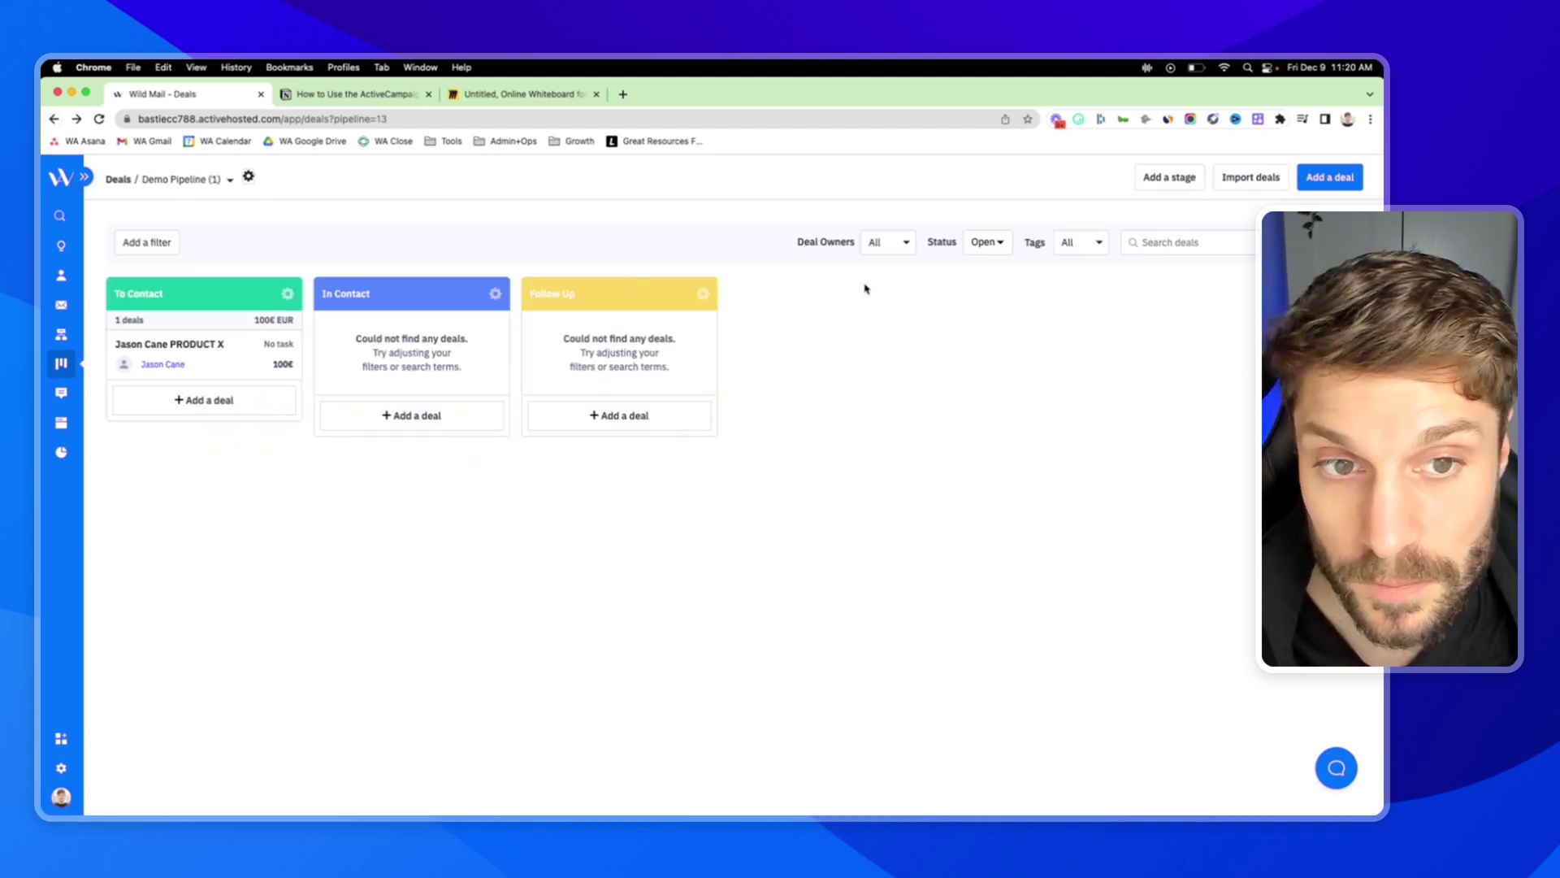
{"action": "left_click", "coordinate": [152, 246]}
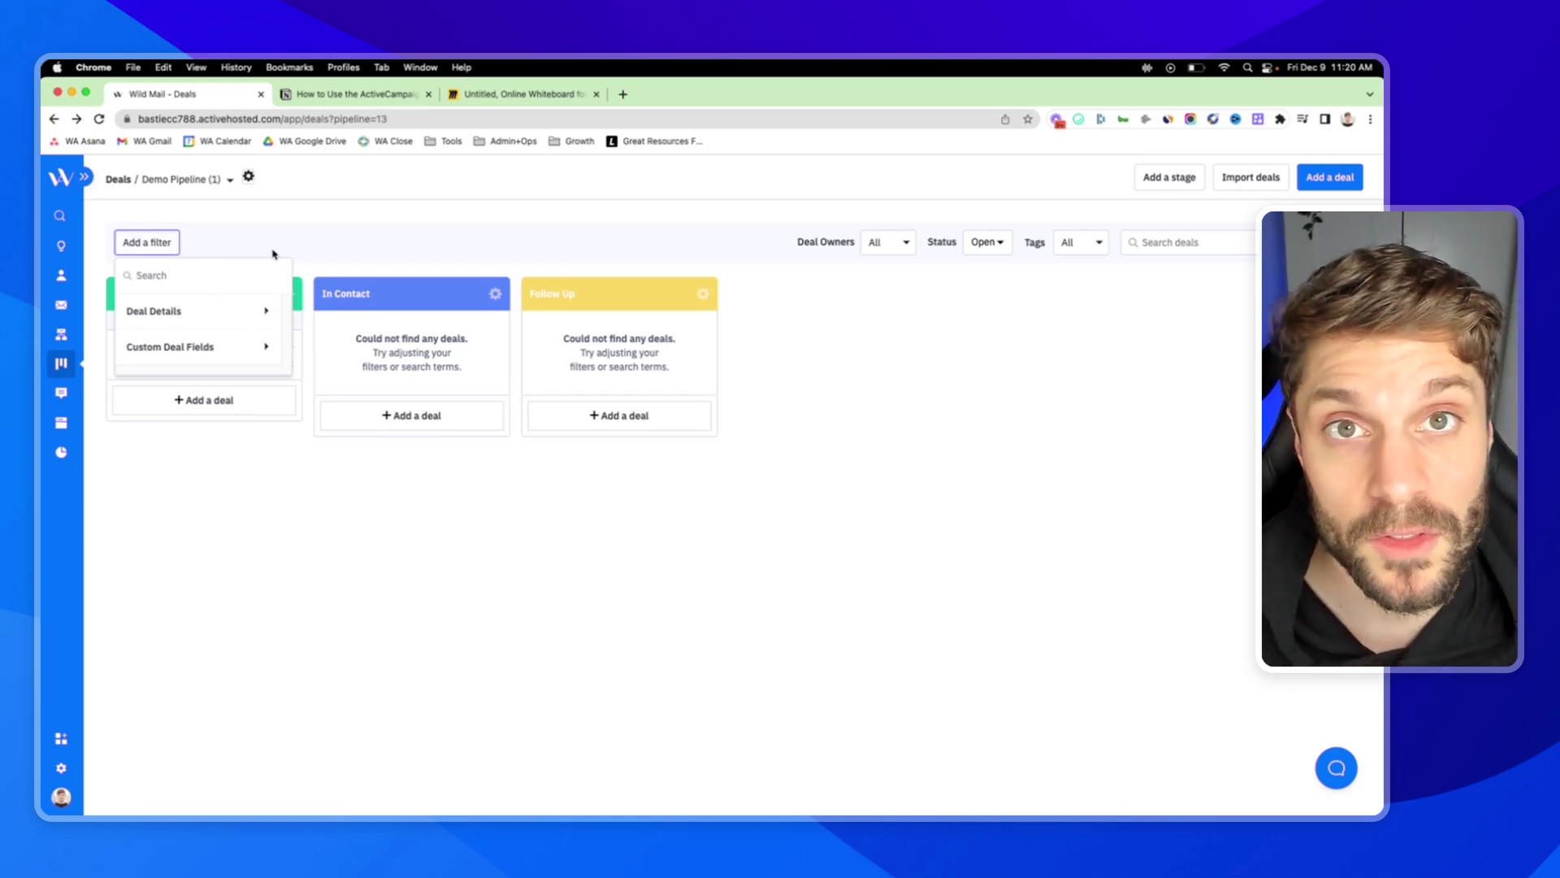
{"action": "left_click", "coordinate": [294, 211]}
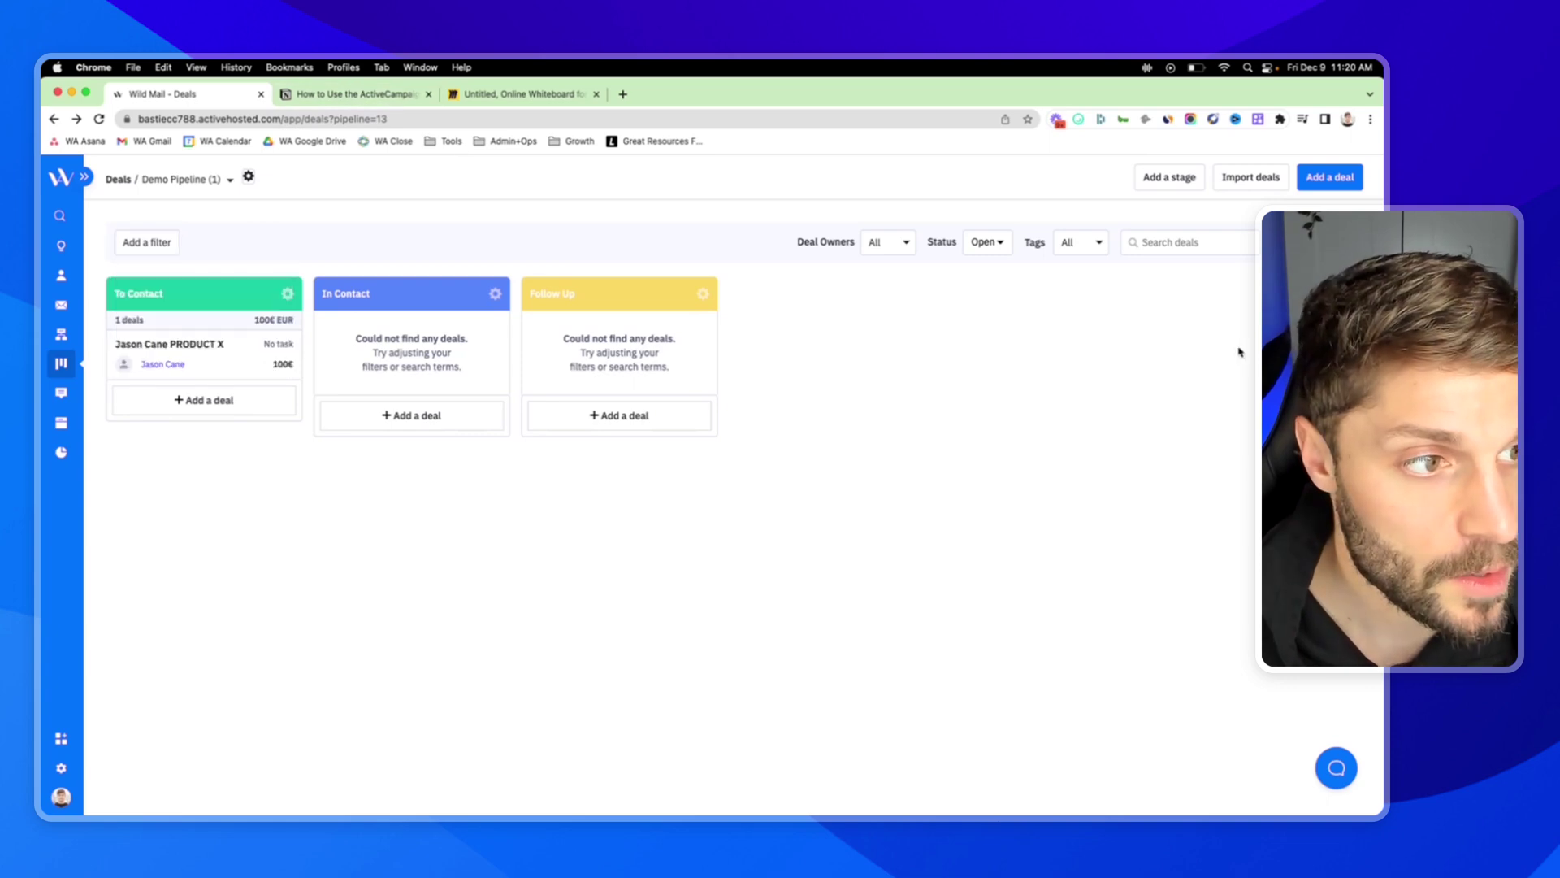
{"action": "left_click", "coordinate": [202, 359]}
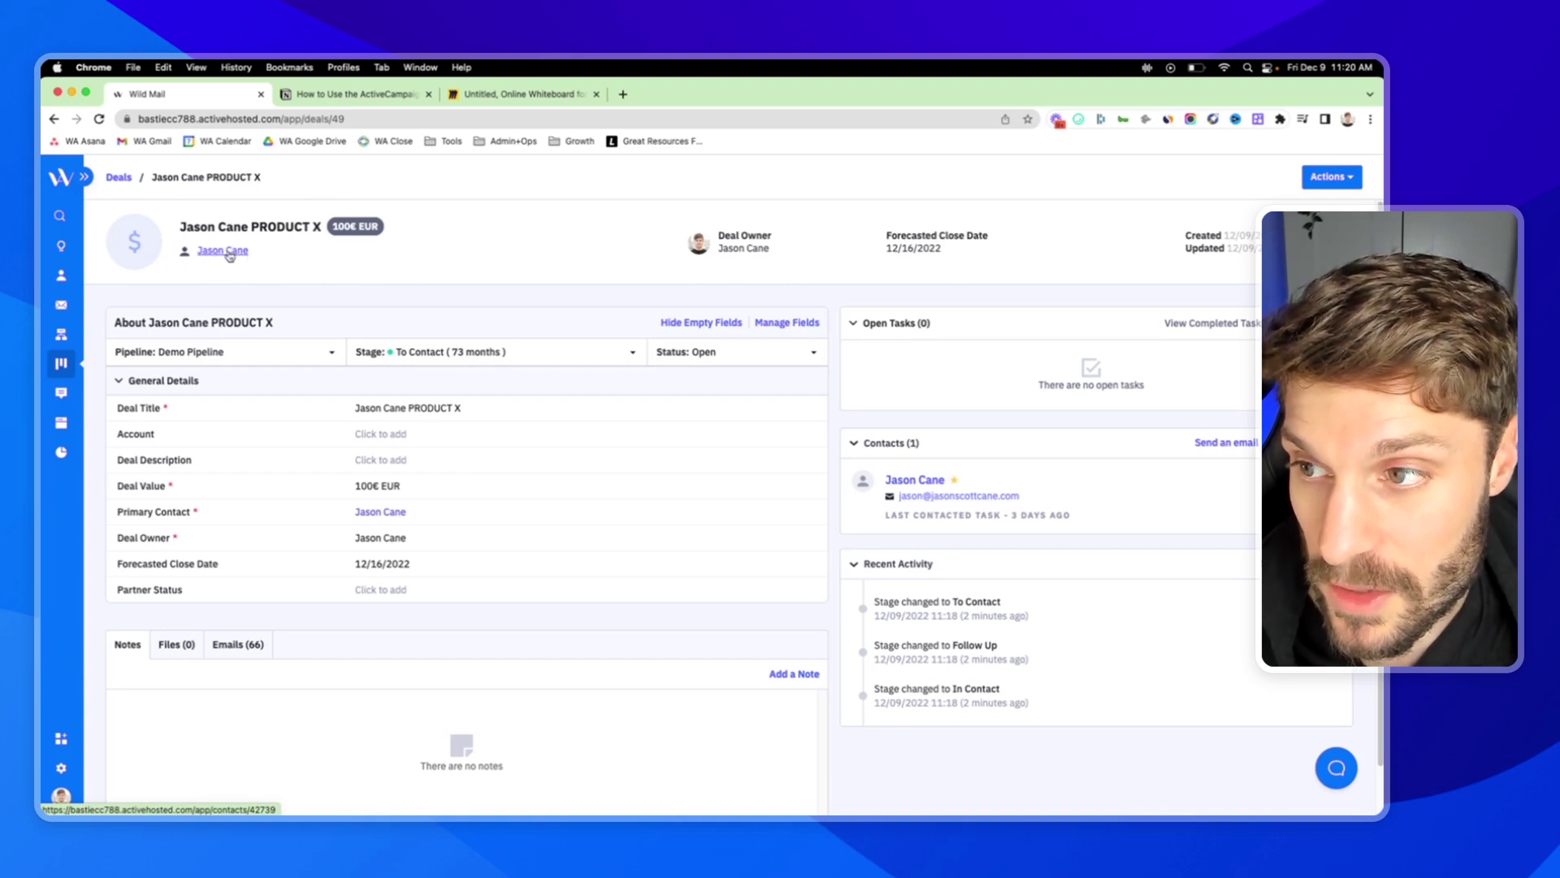
{"action": "left_click", "coordinate": [224, 246]}
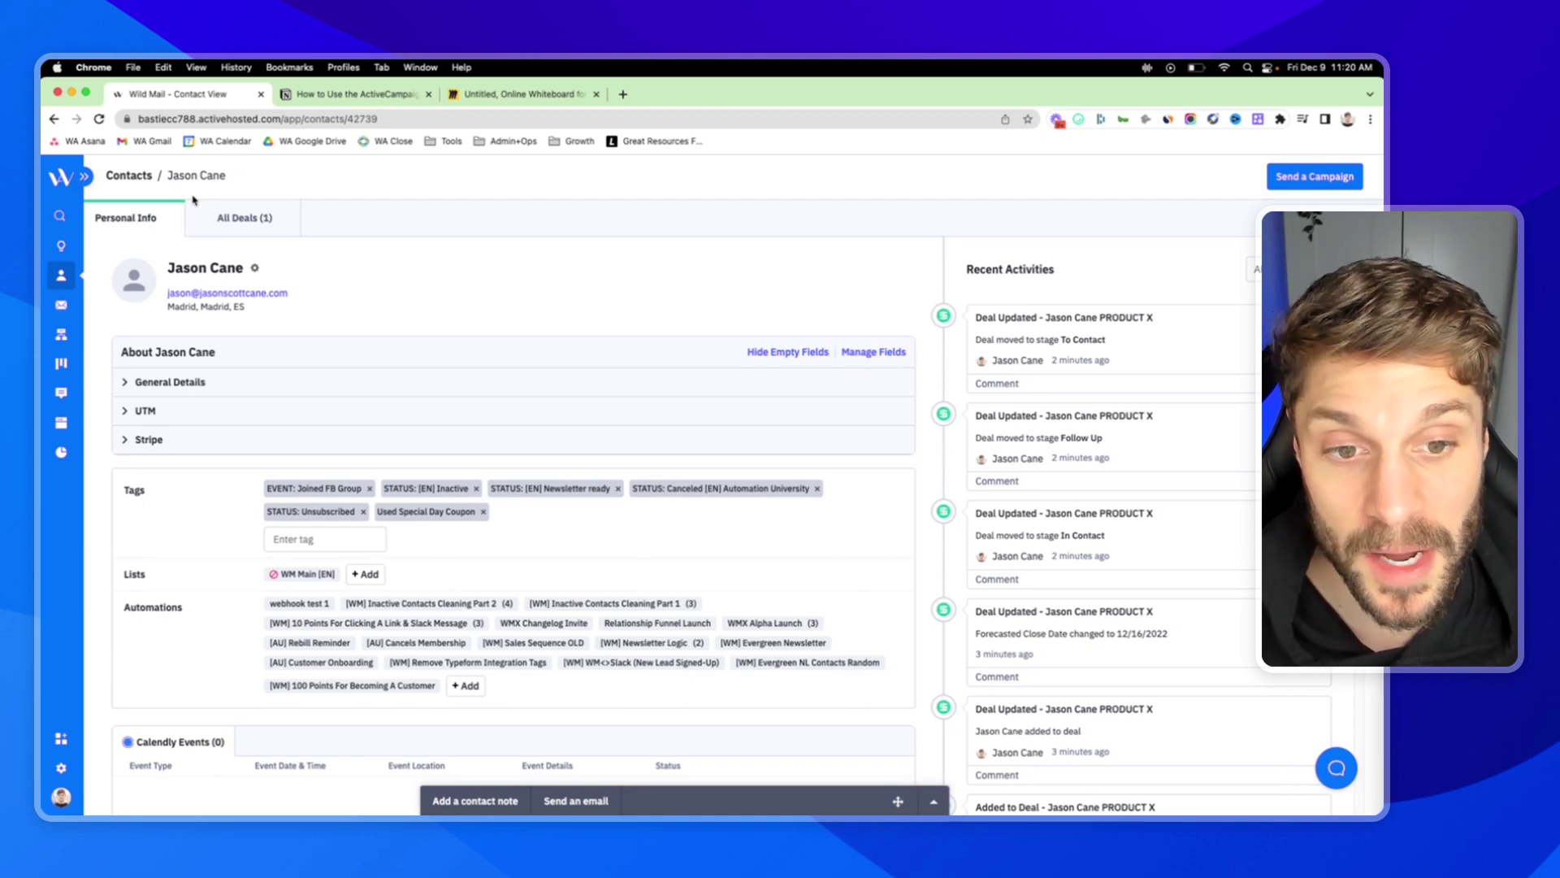
{"action": "left_click", "coordinate": [255, 228]}
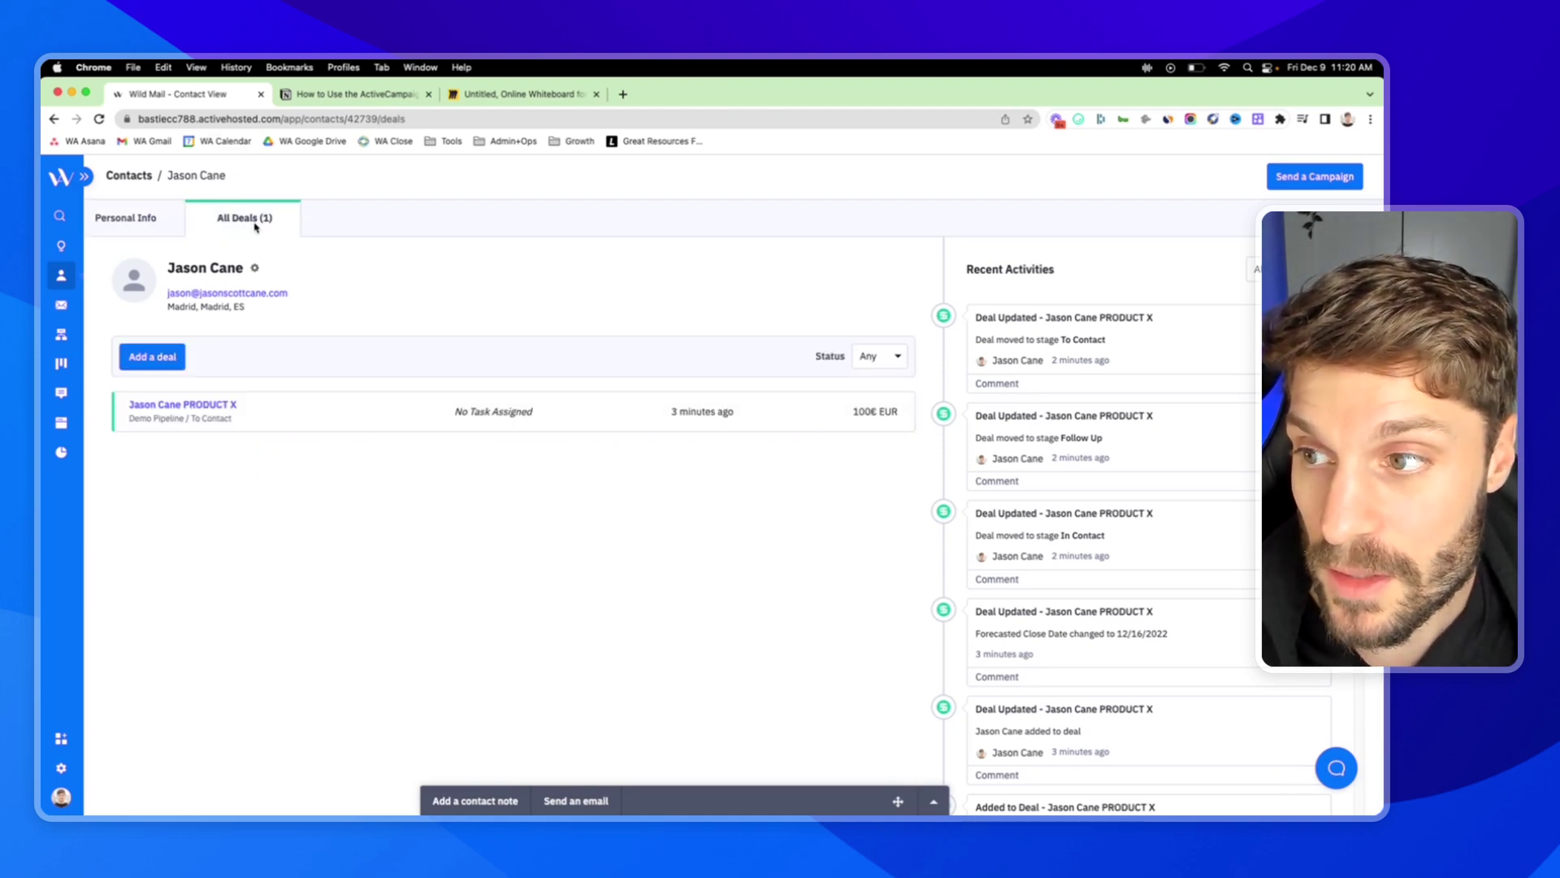
{"action": "left_click", "coordinate": [209, 406]}
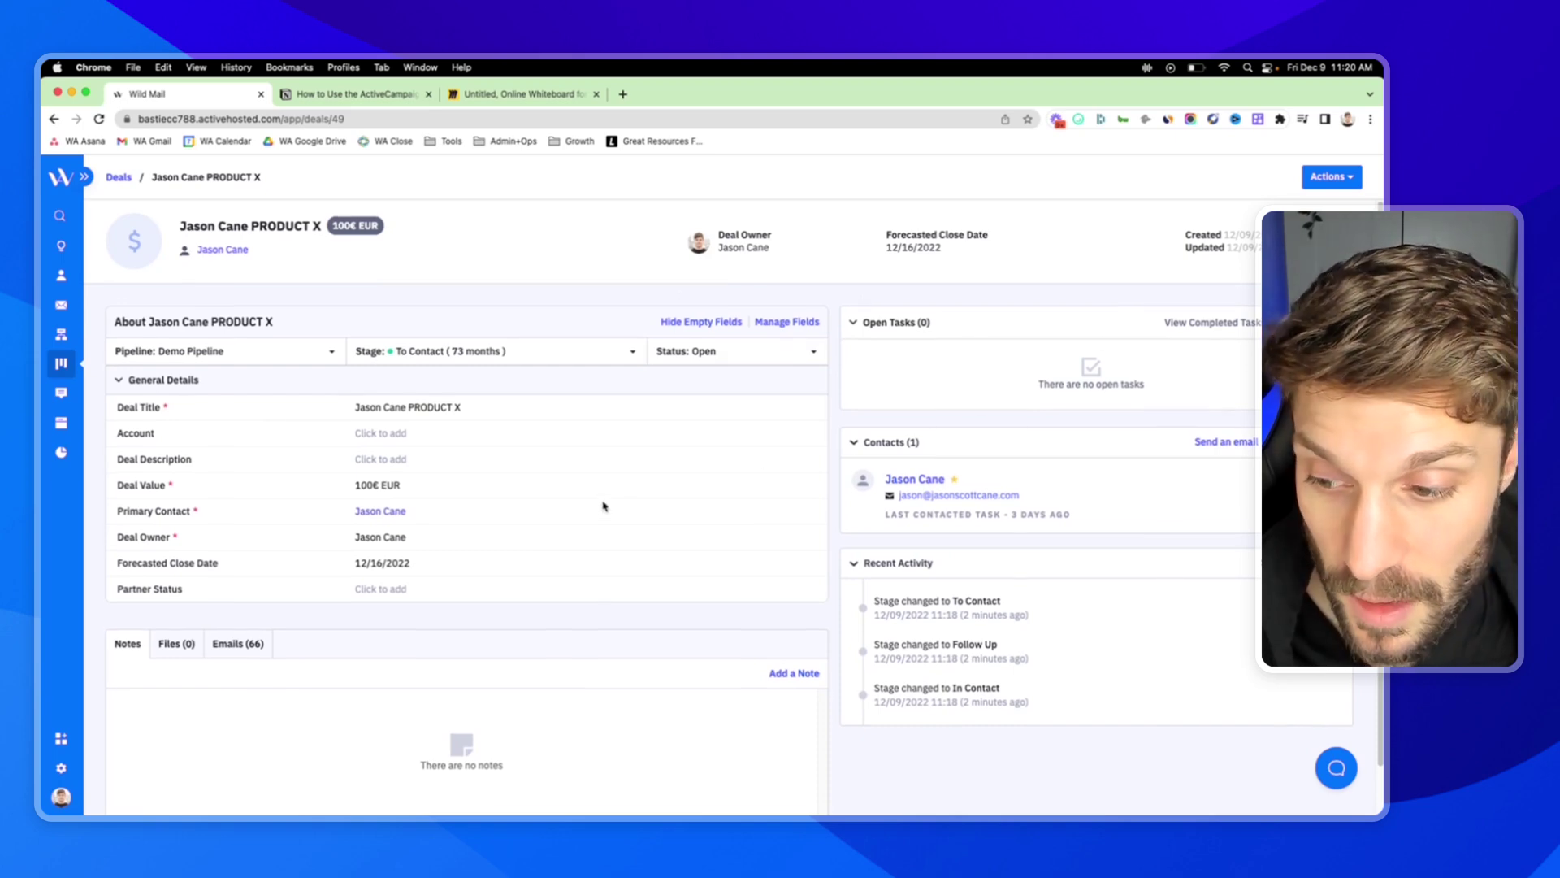
{"action": "scroll", "coordinate": [380, 486], "scroll_direction": "down", "scroll_amount": 2}
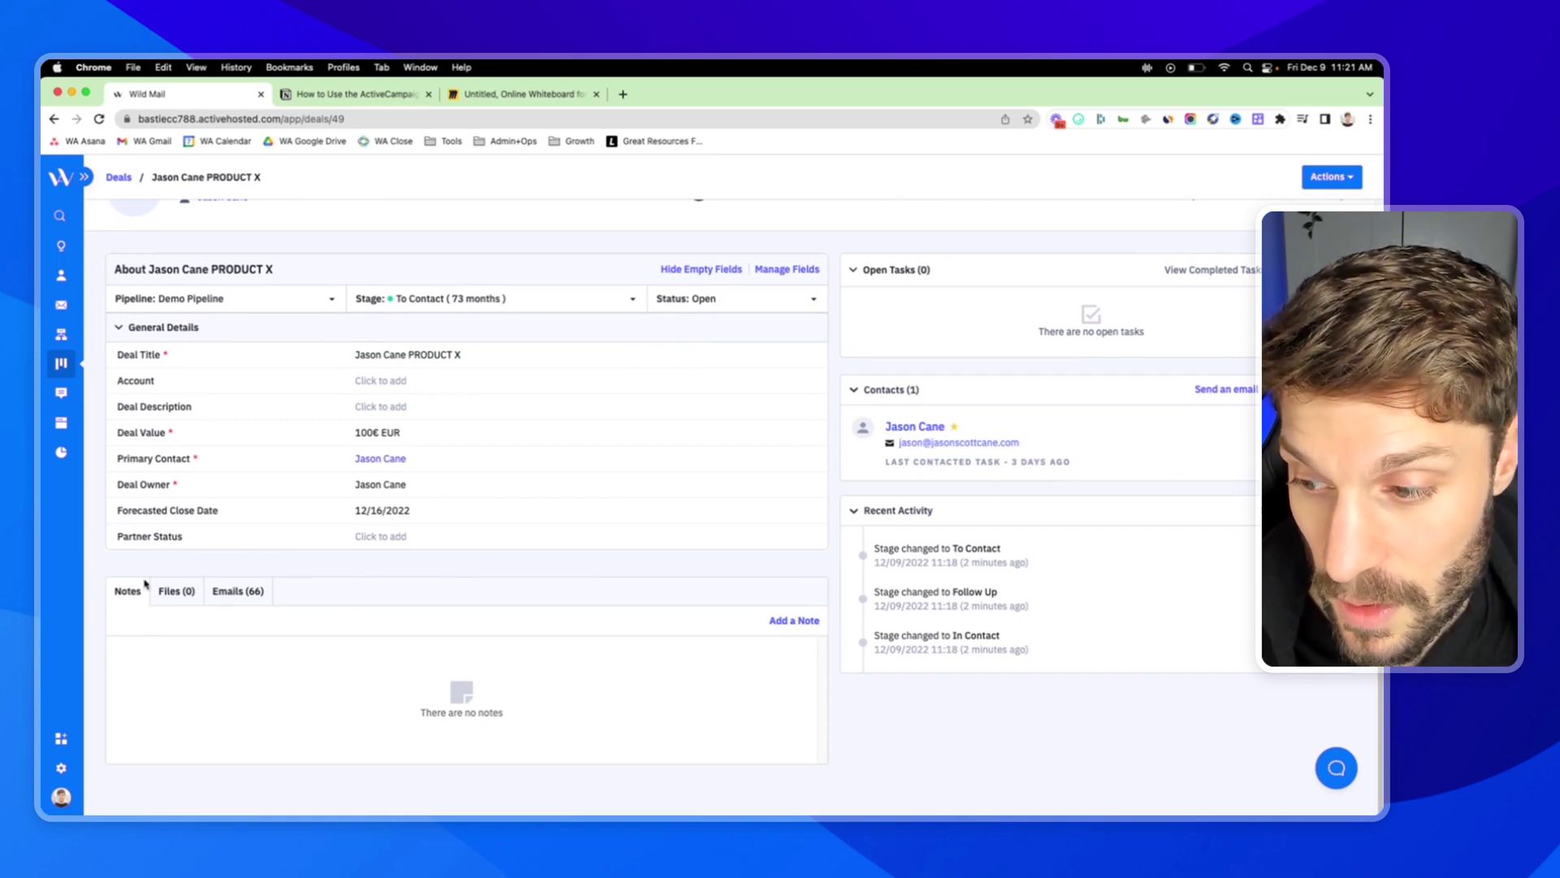
{"action": "left_click", "coordinate": [233, 592]}
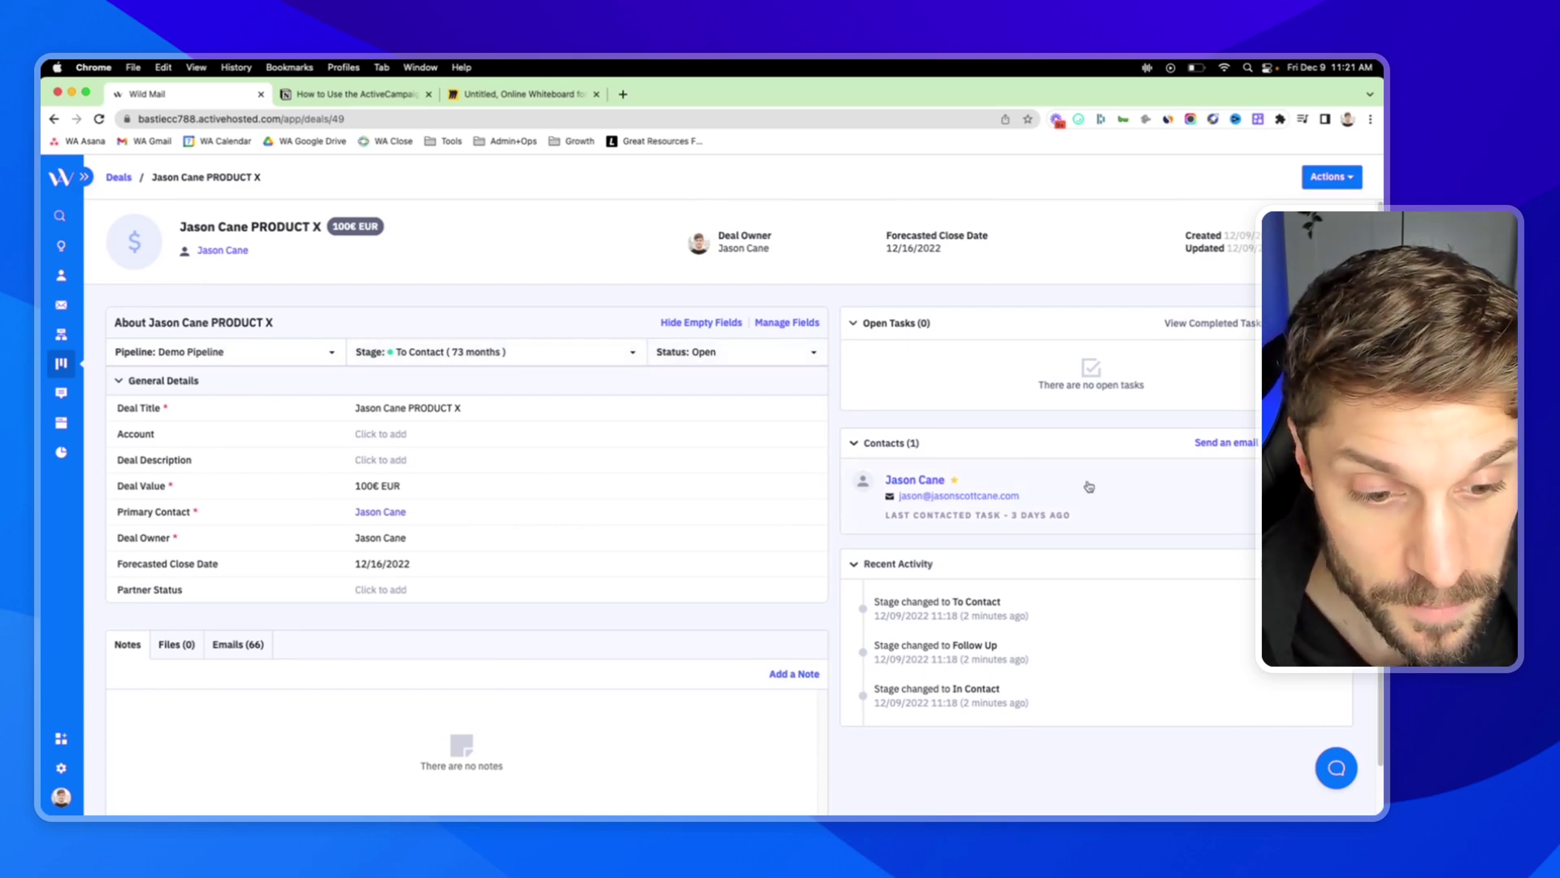
{"action": "scroll", "coordinate": [1090, 592], "scroll_direction": "down", "scroll_amount": 1}
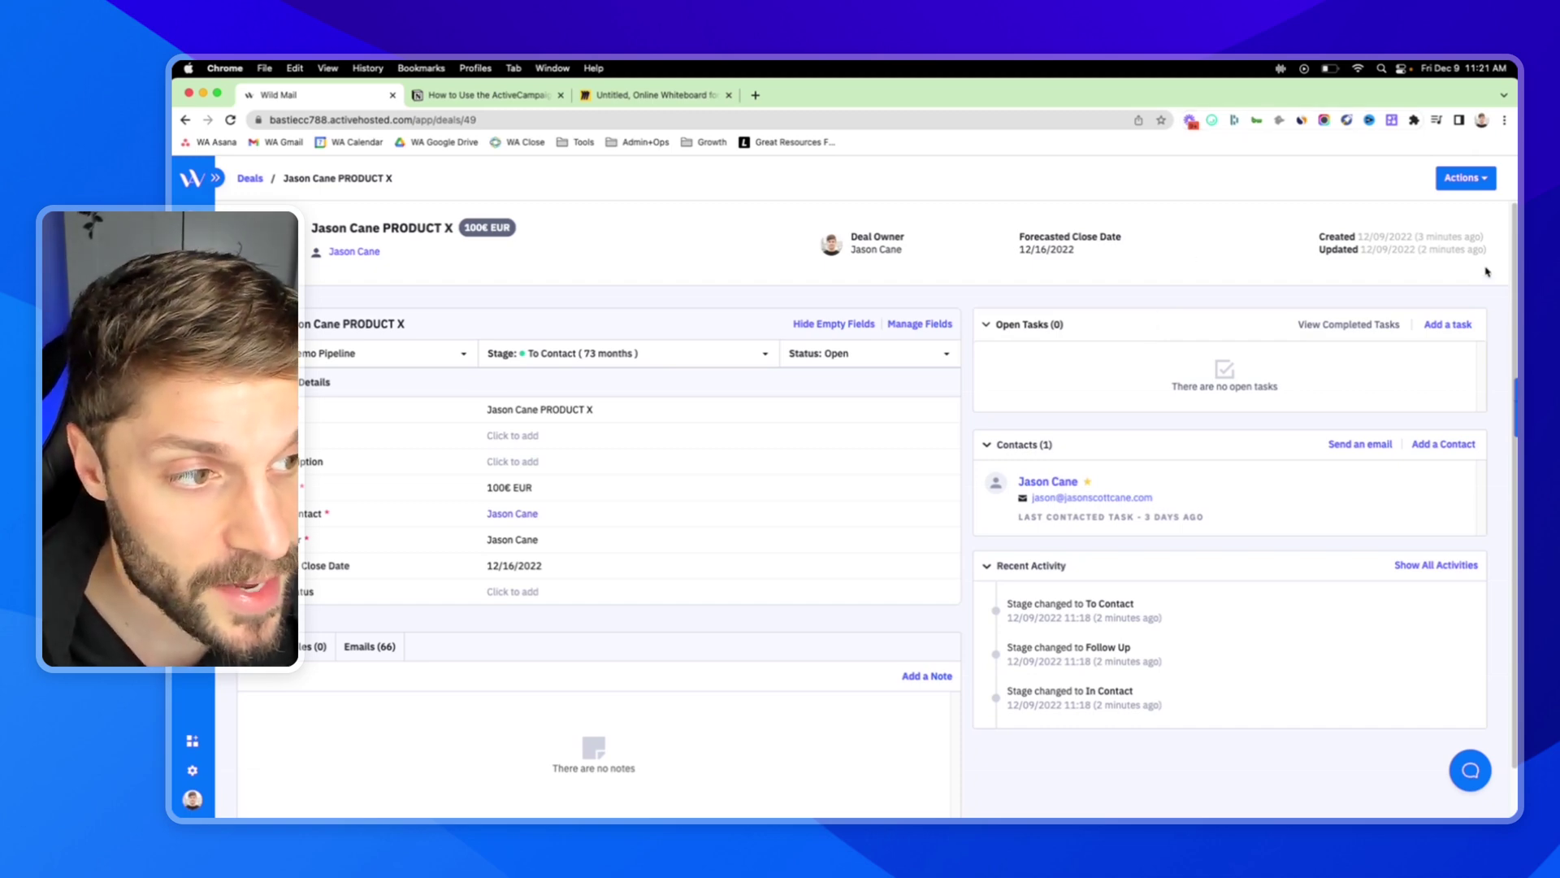
{"action": "left_click", "coordinate": [1480, 178]}
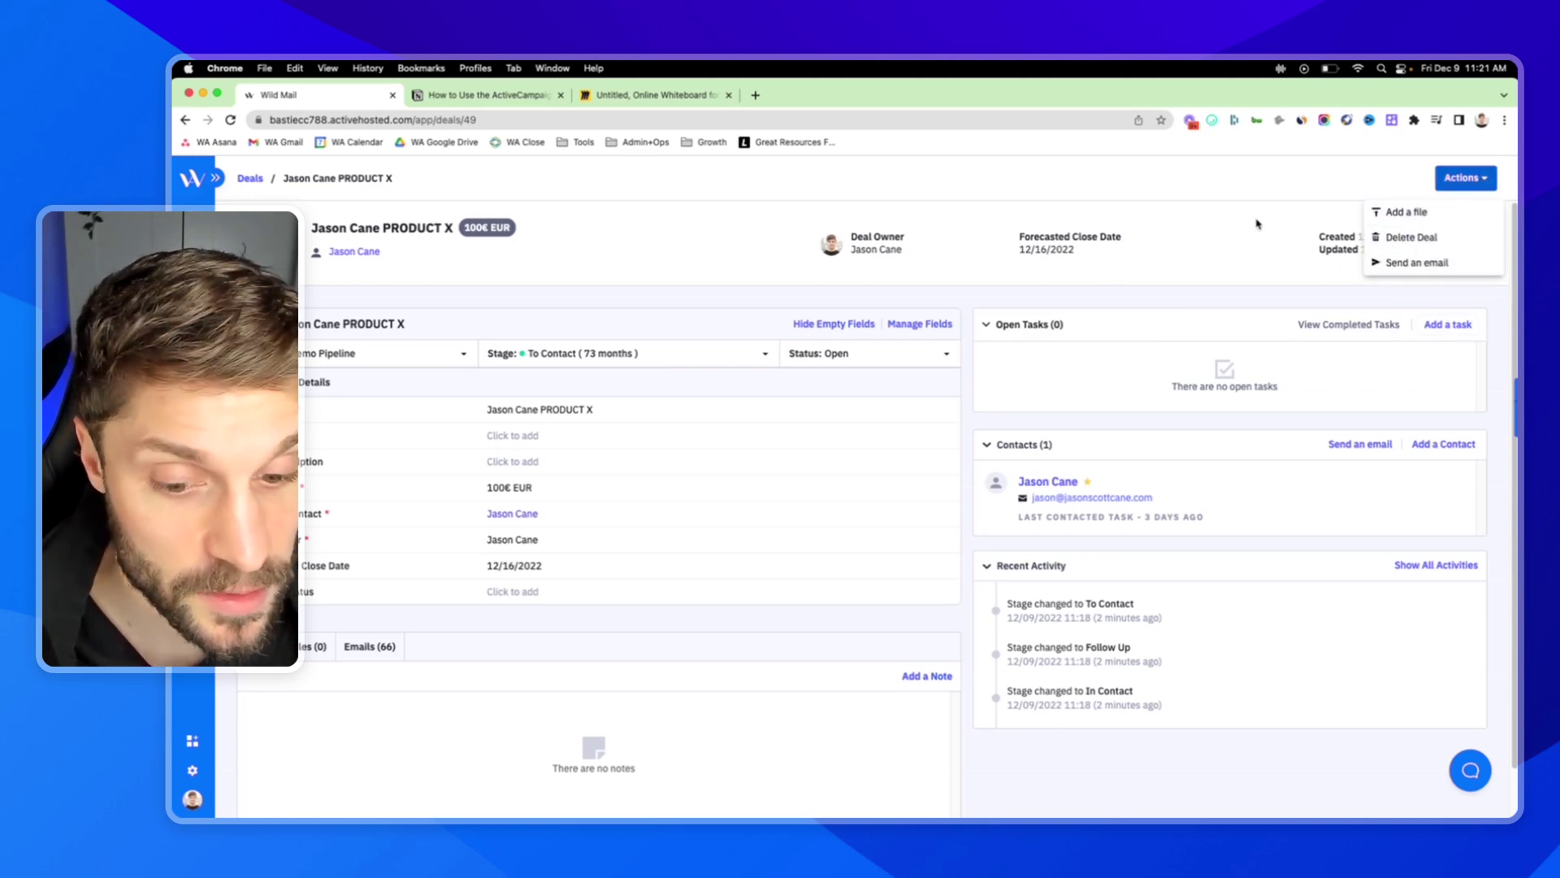
{"action": "left_click", "coordinate": [610, 644]}
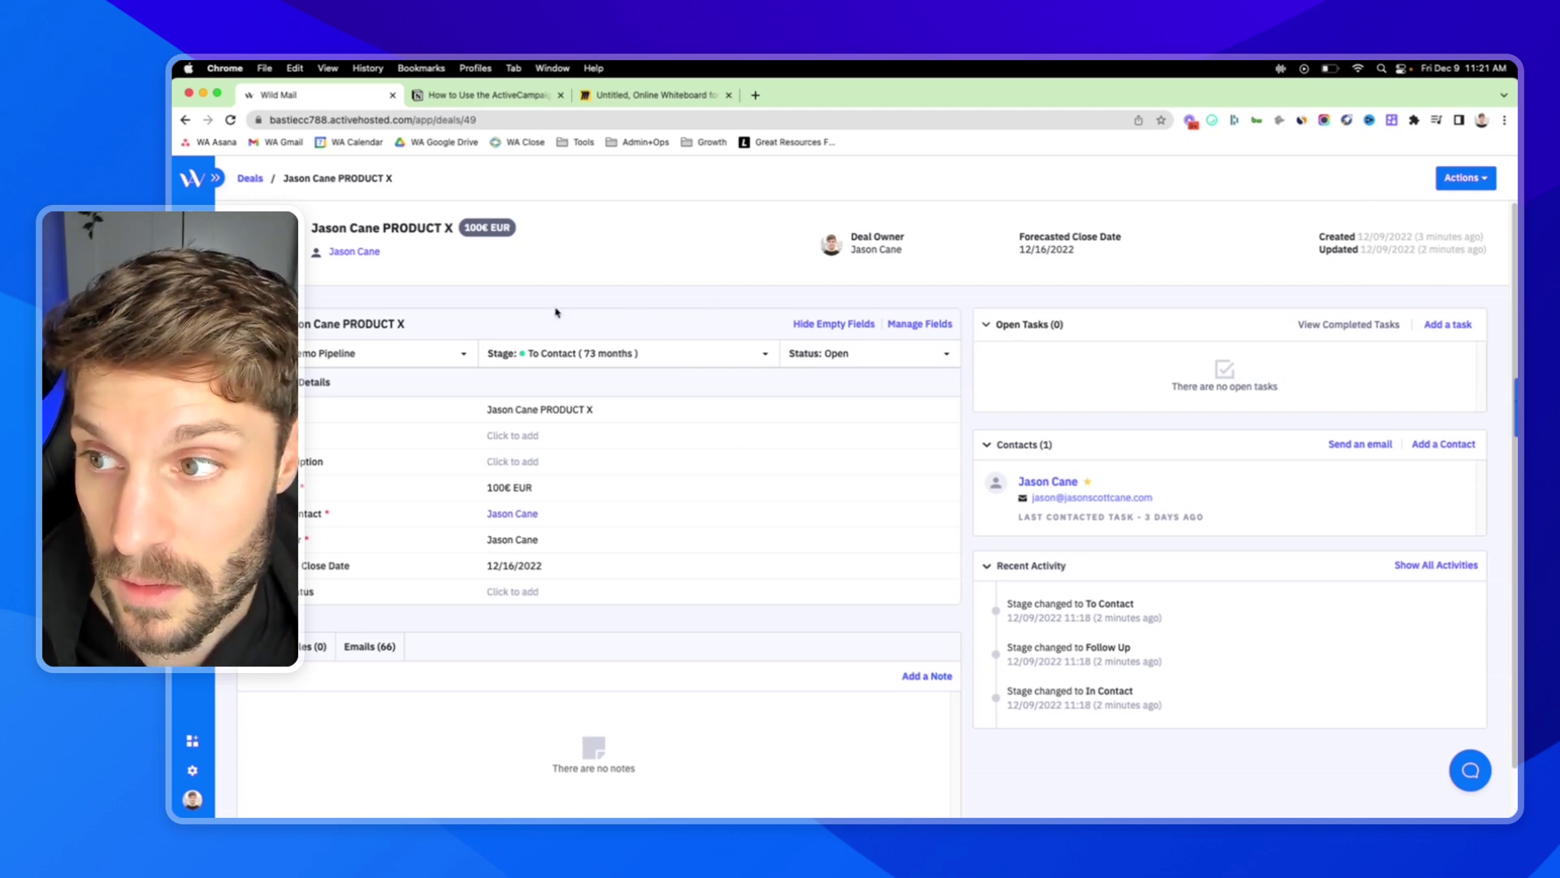
Save an Email task titled Follow Up on the deal, due 12/12/2022 at 09:30.
{"action": "left_click", "coordinate": [1435, 326]}
{"action": "left_click", "coordinate": [777, 388]}
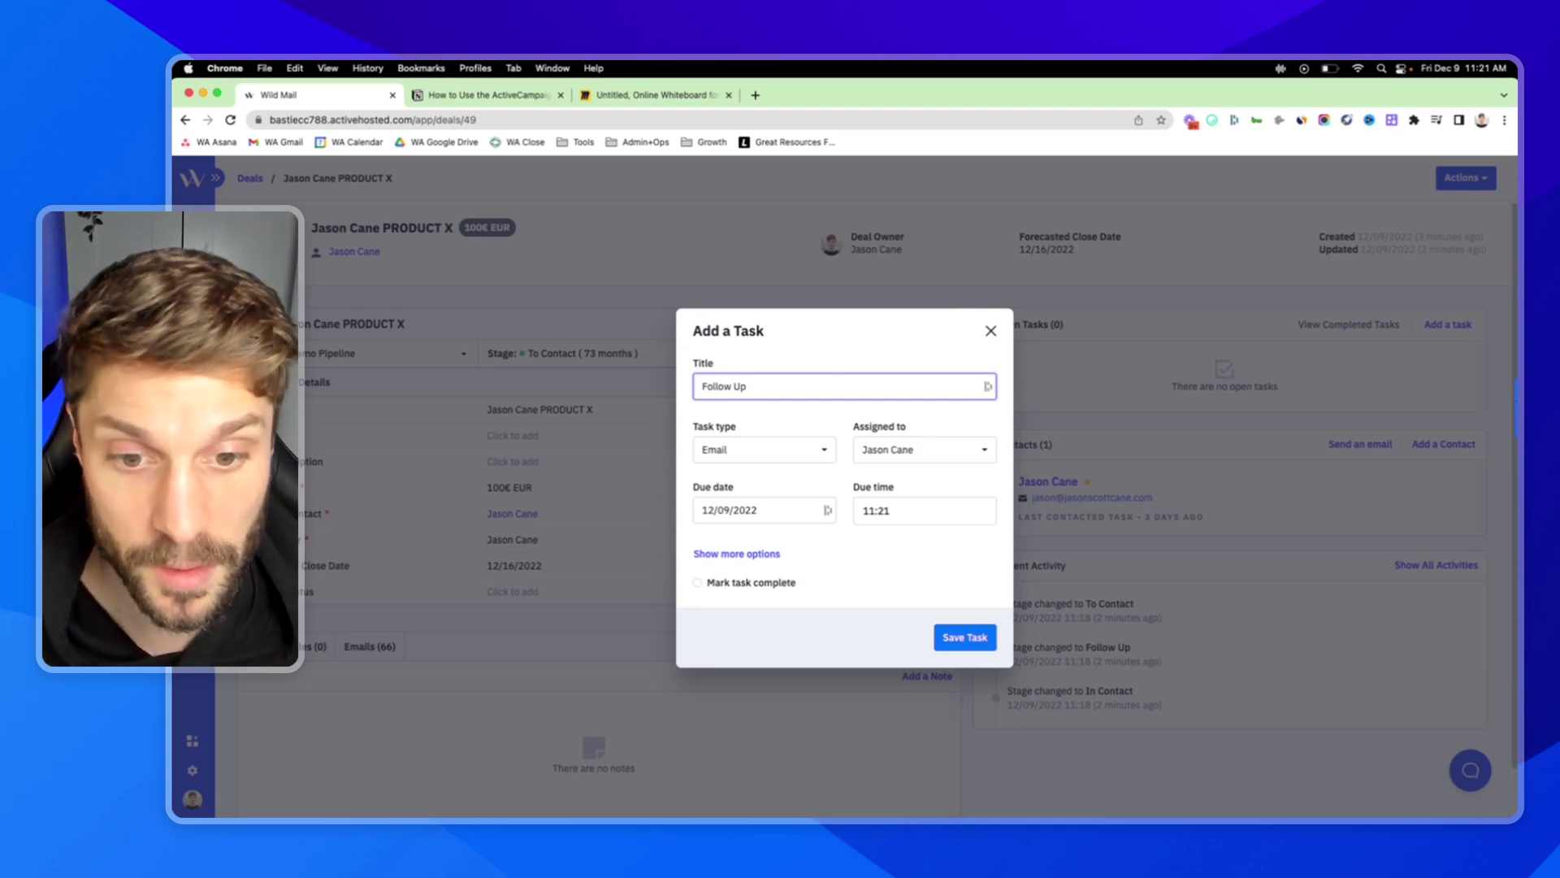
{"action": "left_click", "coordinate": [800, 453]}
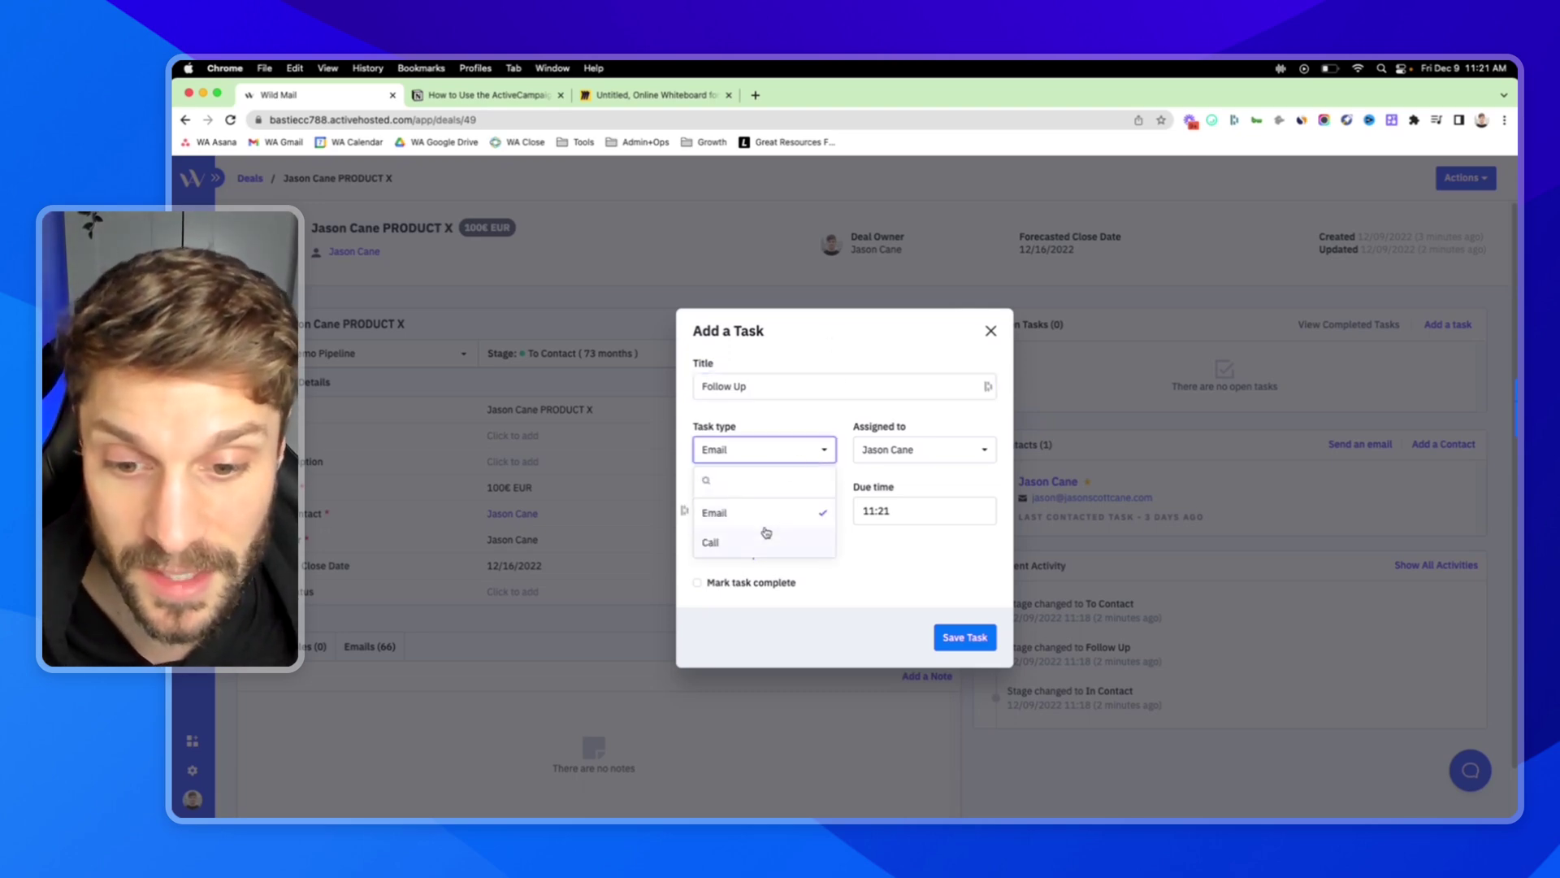
{"action": "left_click", "coordinate": [936, 561]}
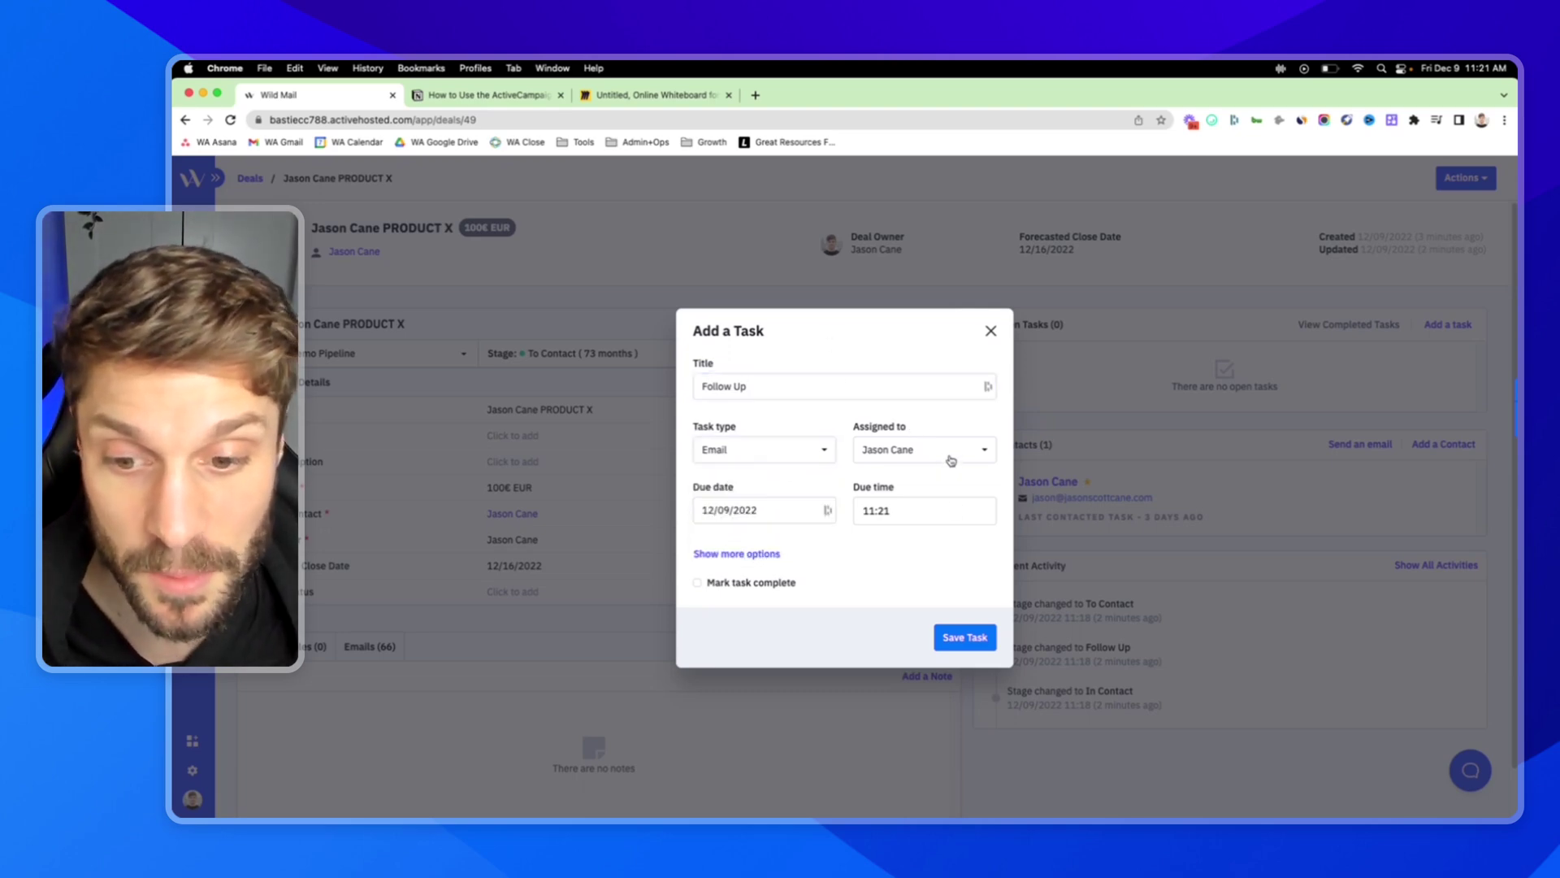
{"action": "left_click", "coordinate": [779, 511]}
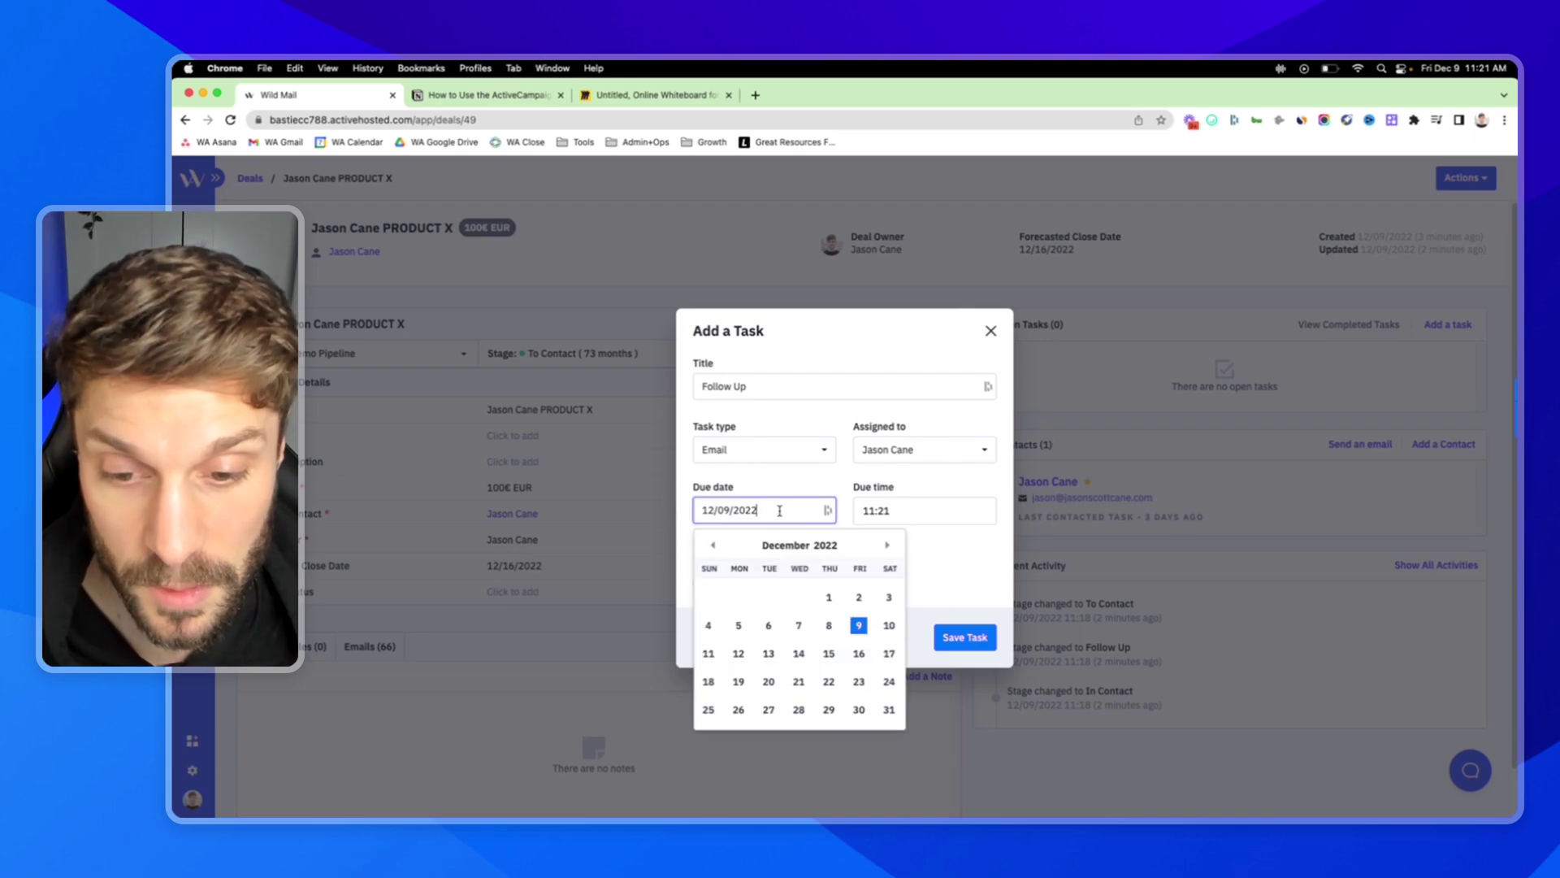
{"action": "left_click", "coordinate": [738, 653]}
{"action": "left_click", "coordinate": [908, 505]}
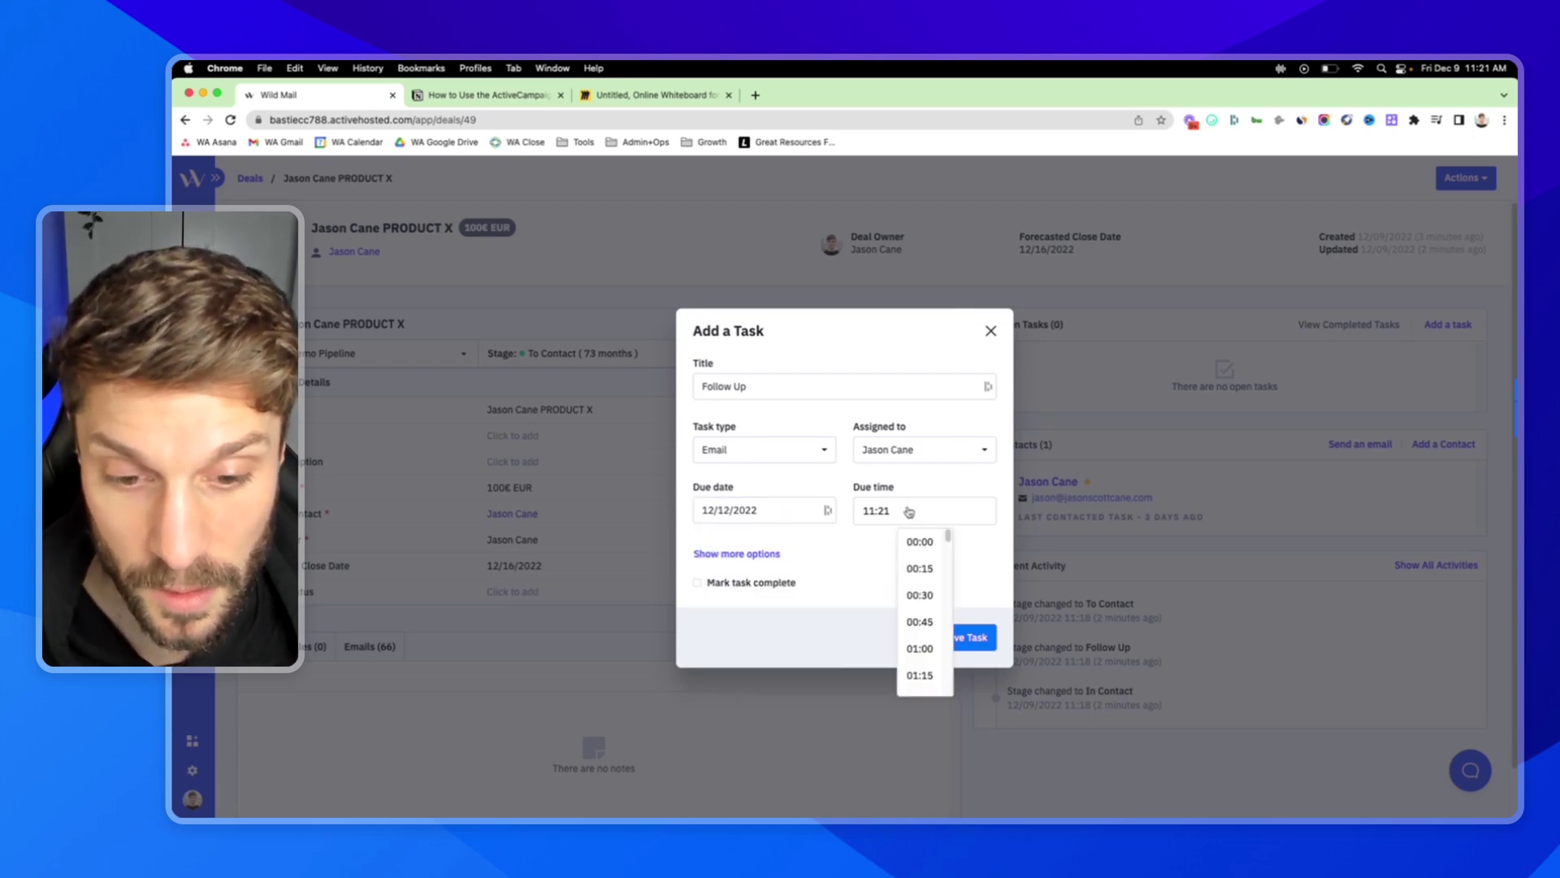
{"action": "scroll", "coordinate": [929, 623], "scroll_direction": "down", "scroll_amount": 10}
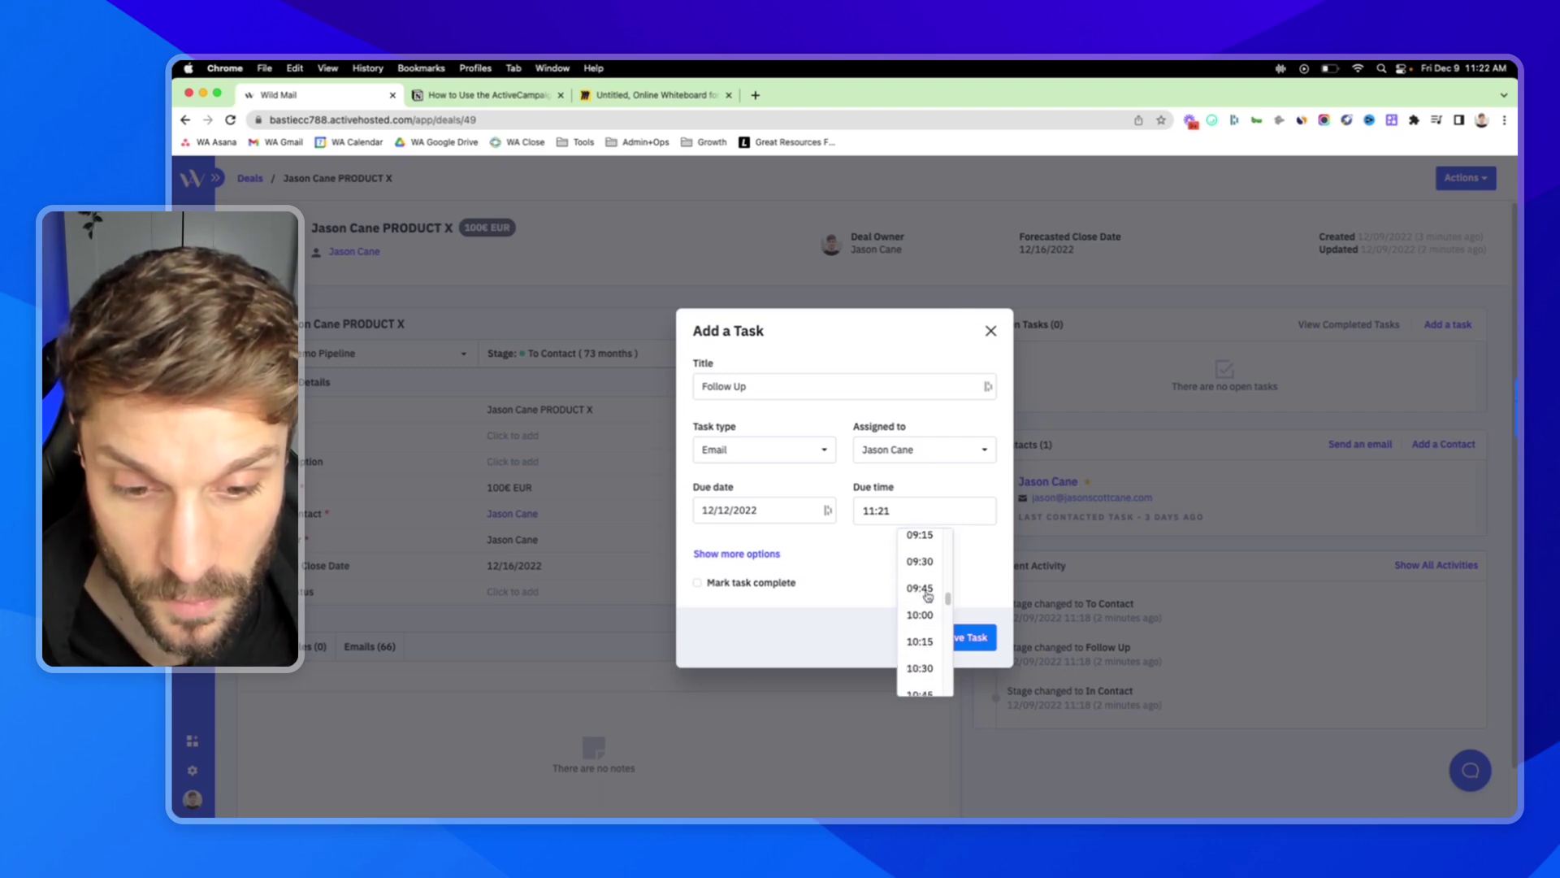
{"action": "left_click", "coordinate": [922, 562]}
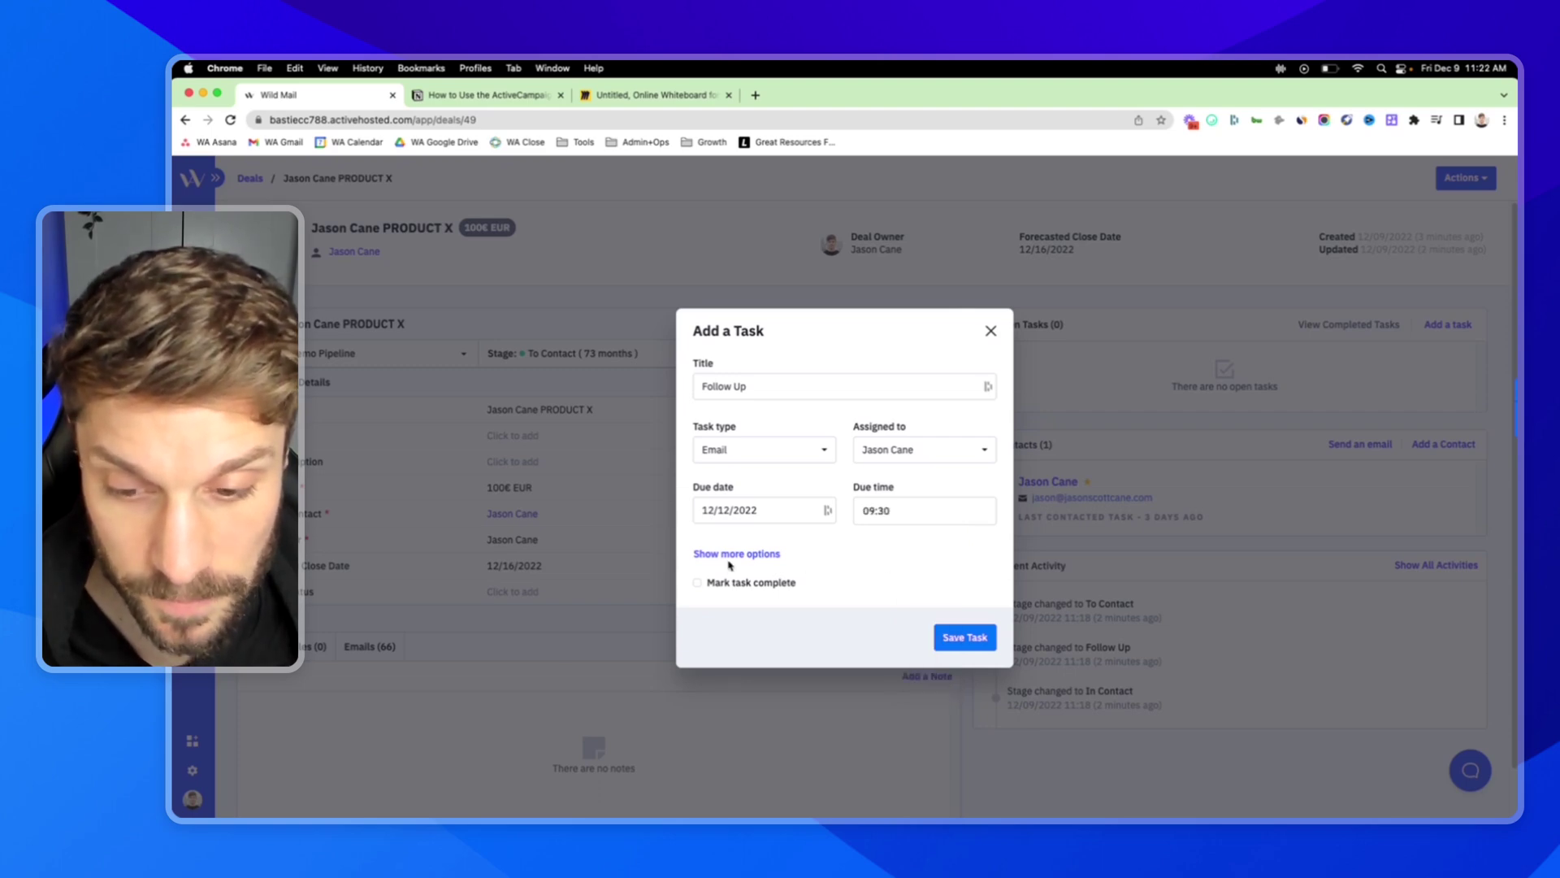
{"action": "left_click", "coordinate": [970, 639]}
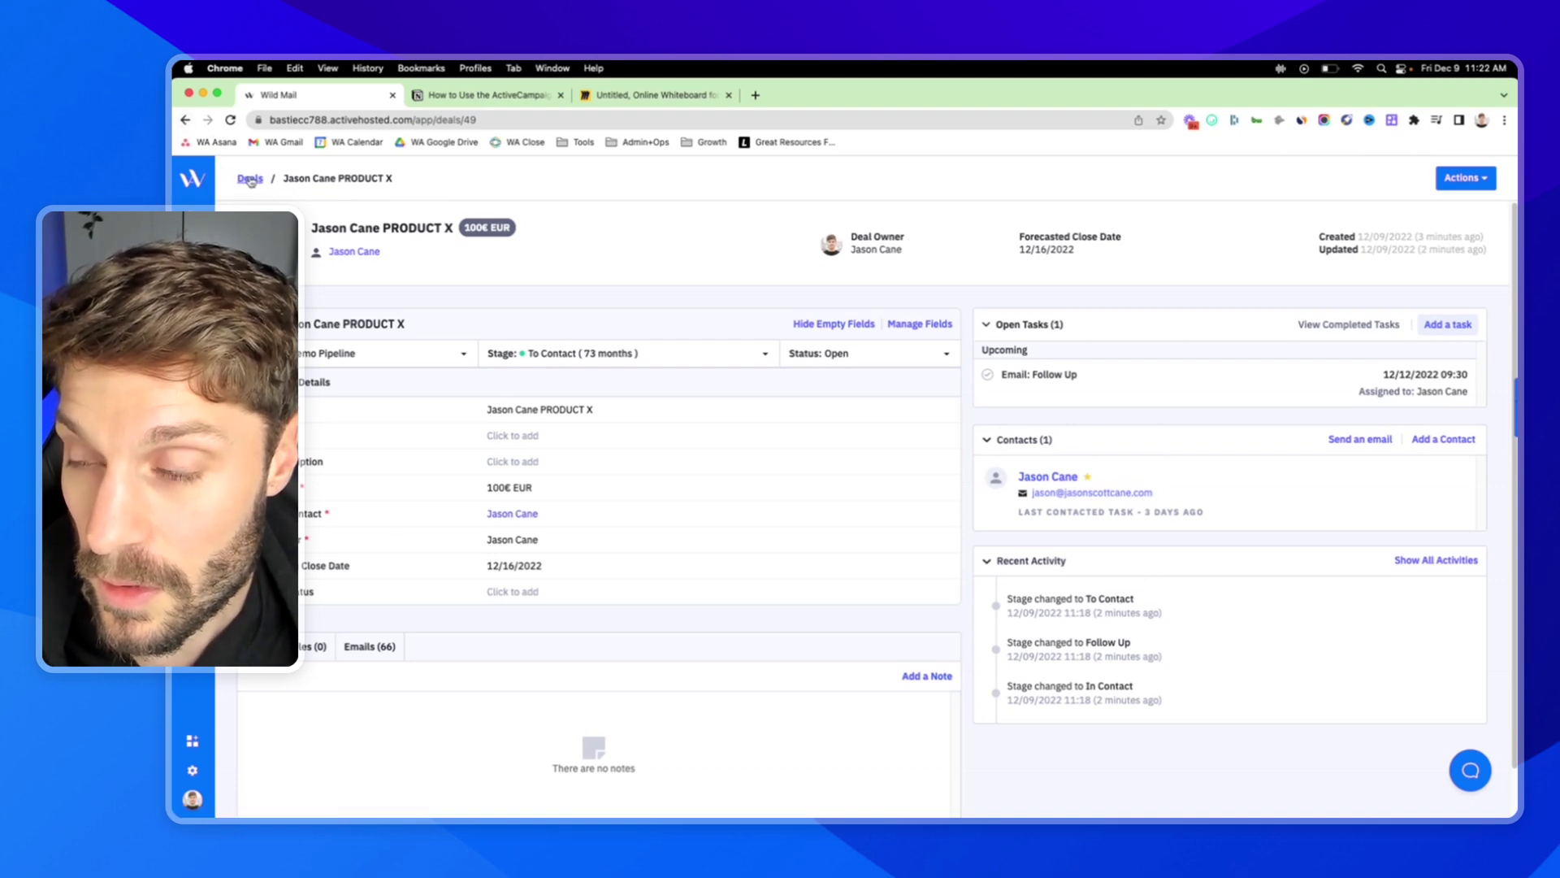
Return to the Demo Pipeline deals and switch to the tasks view, showing PRODUCT X under Scheduled Tasks.
{"action": "left_click", "coordinate": [250, 178]}
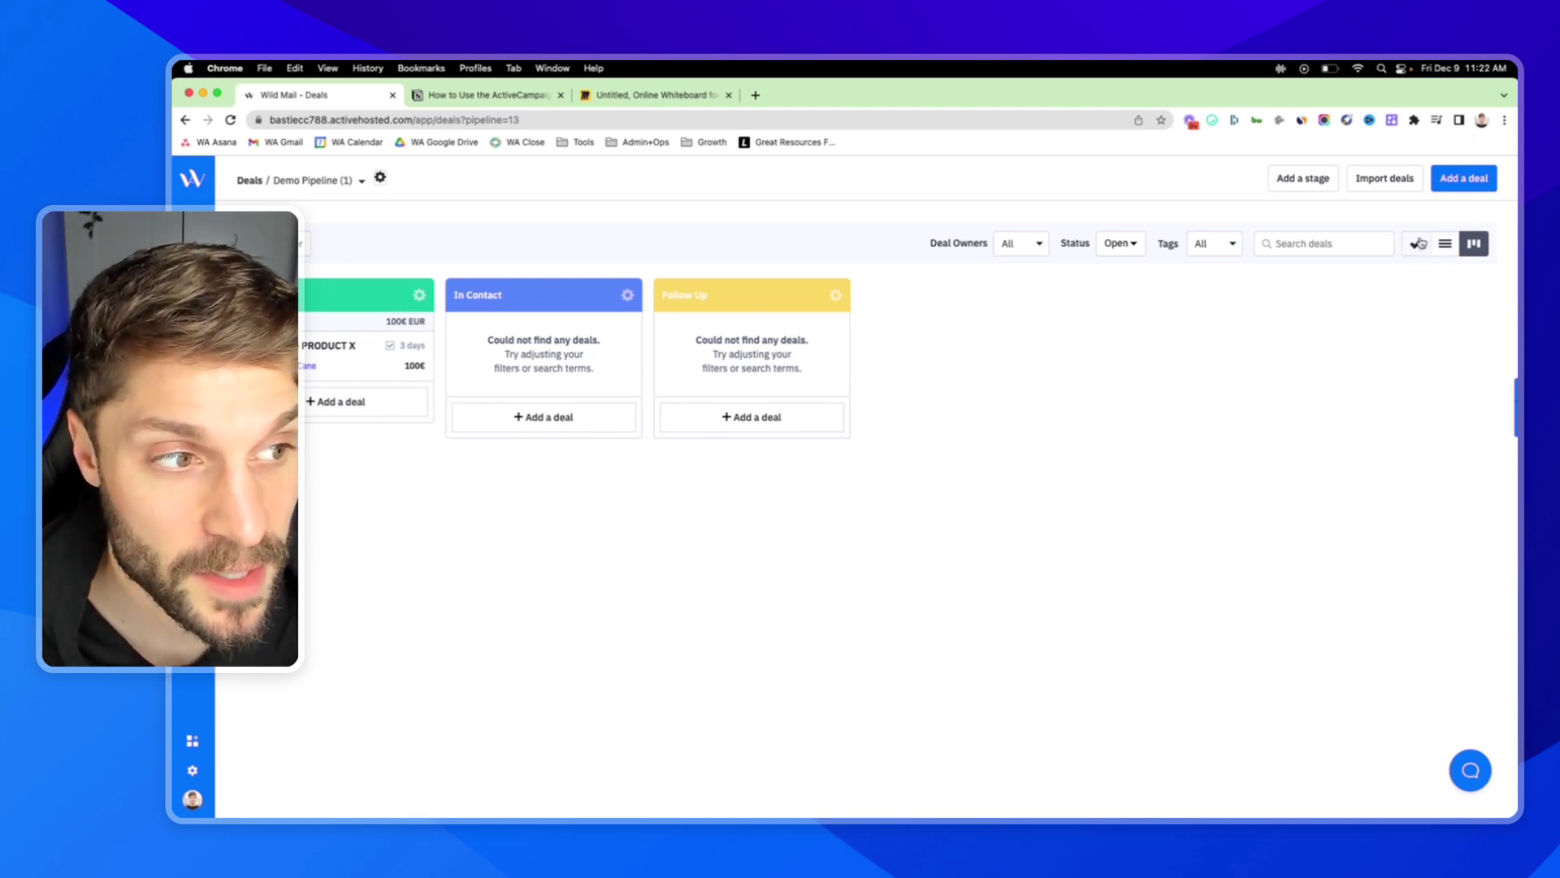
{"action": "left_click", "coordinate": [1416, 245]}
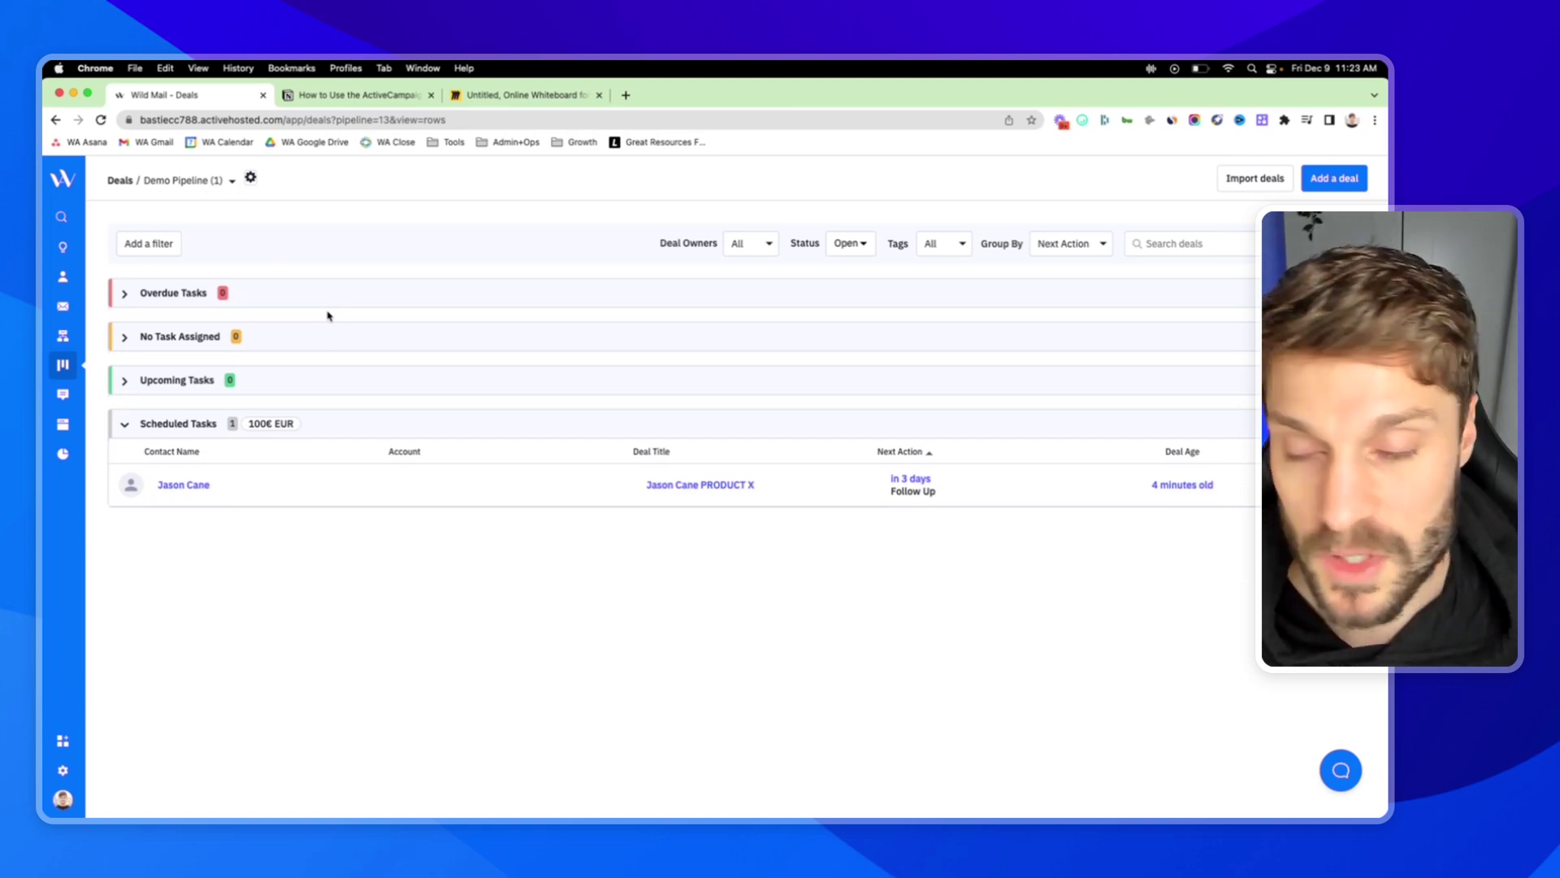
Open the Automate Deal Stages Example automation from Automations and scroll through its opening workflow nodes.
{"action": "left_click", "coordinate": [63, 337]}
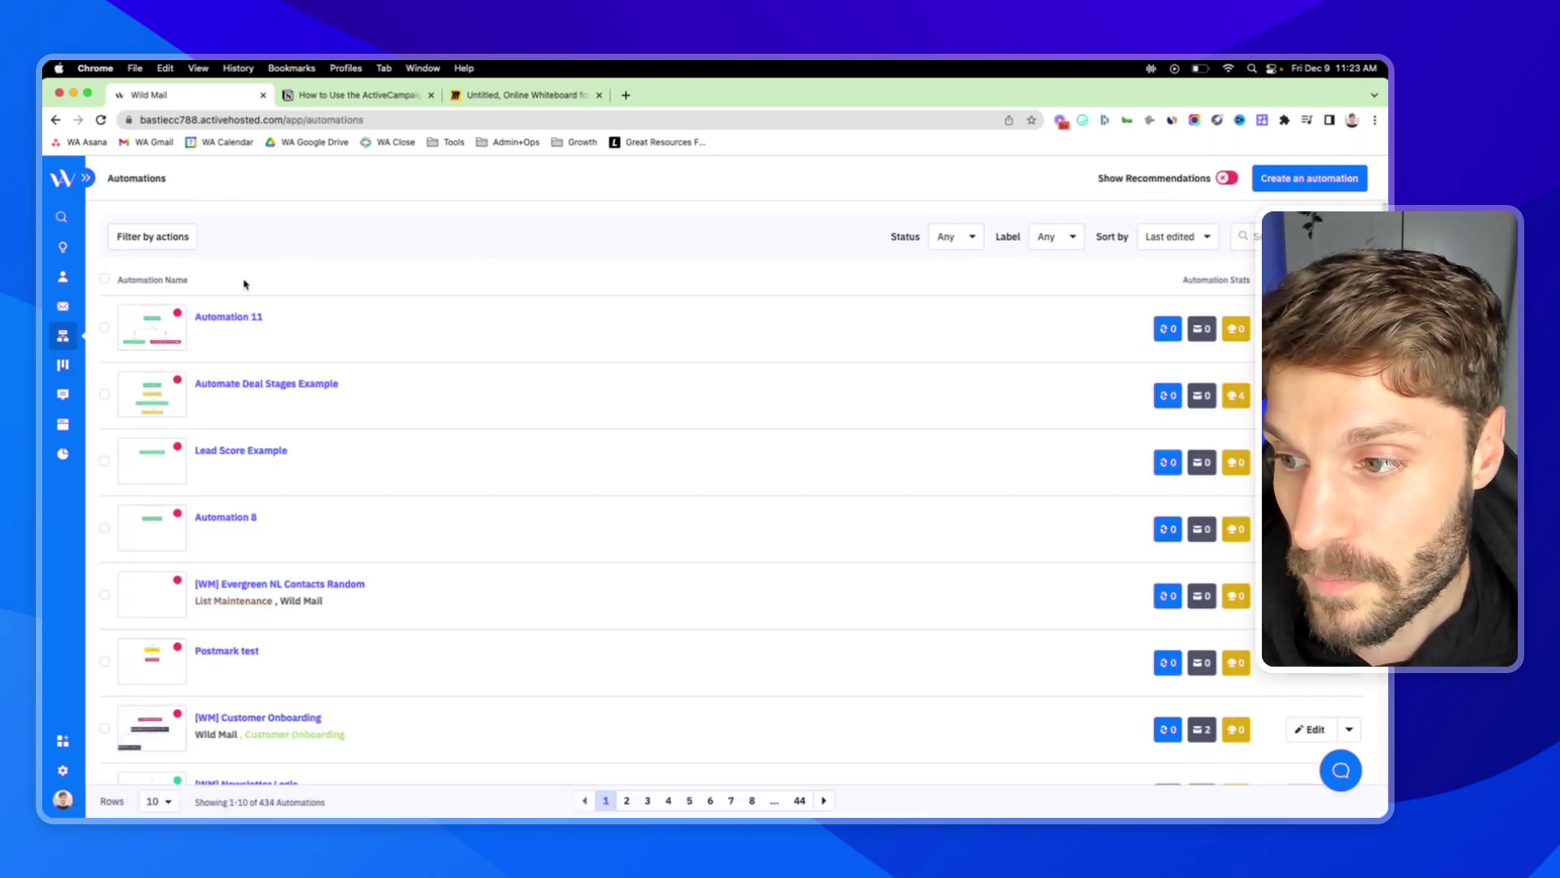
{"action": "left_click", "coordinate": [277, 385]}
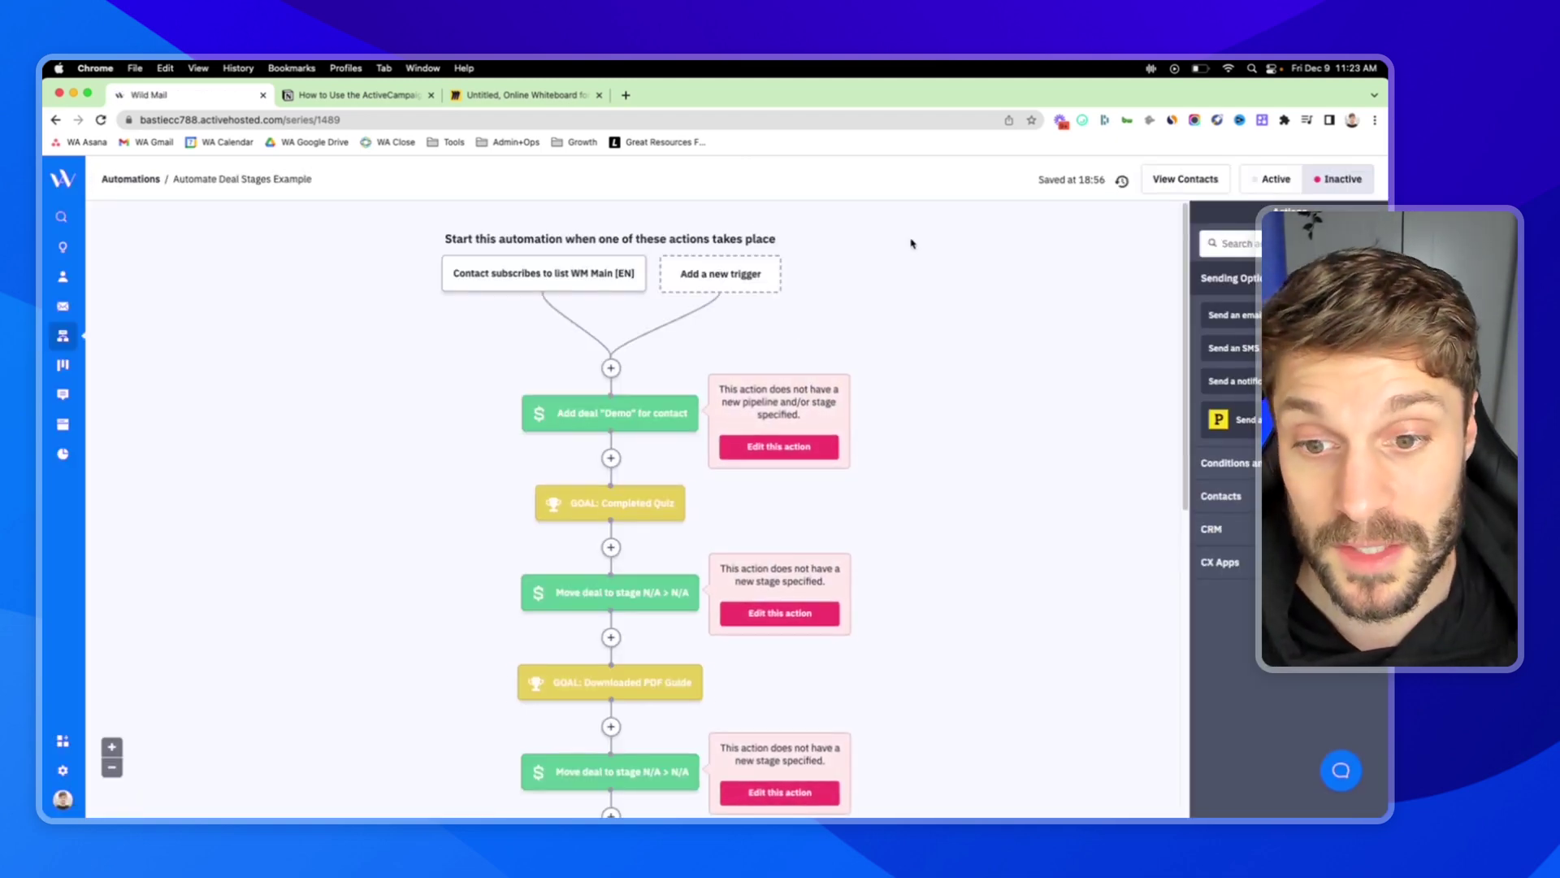
{"action": "mouse_move", "coordinate": [631, 431]}
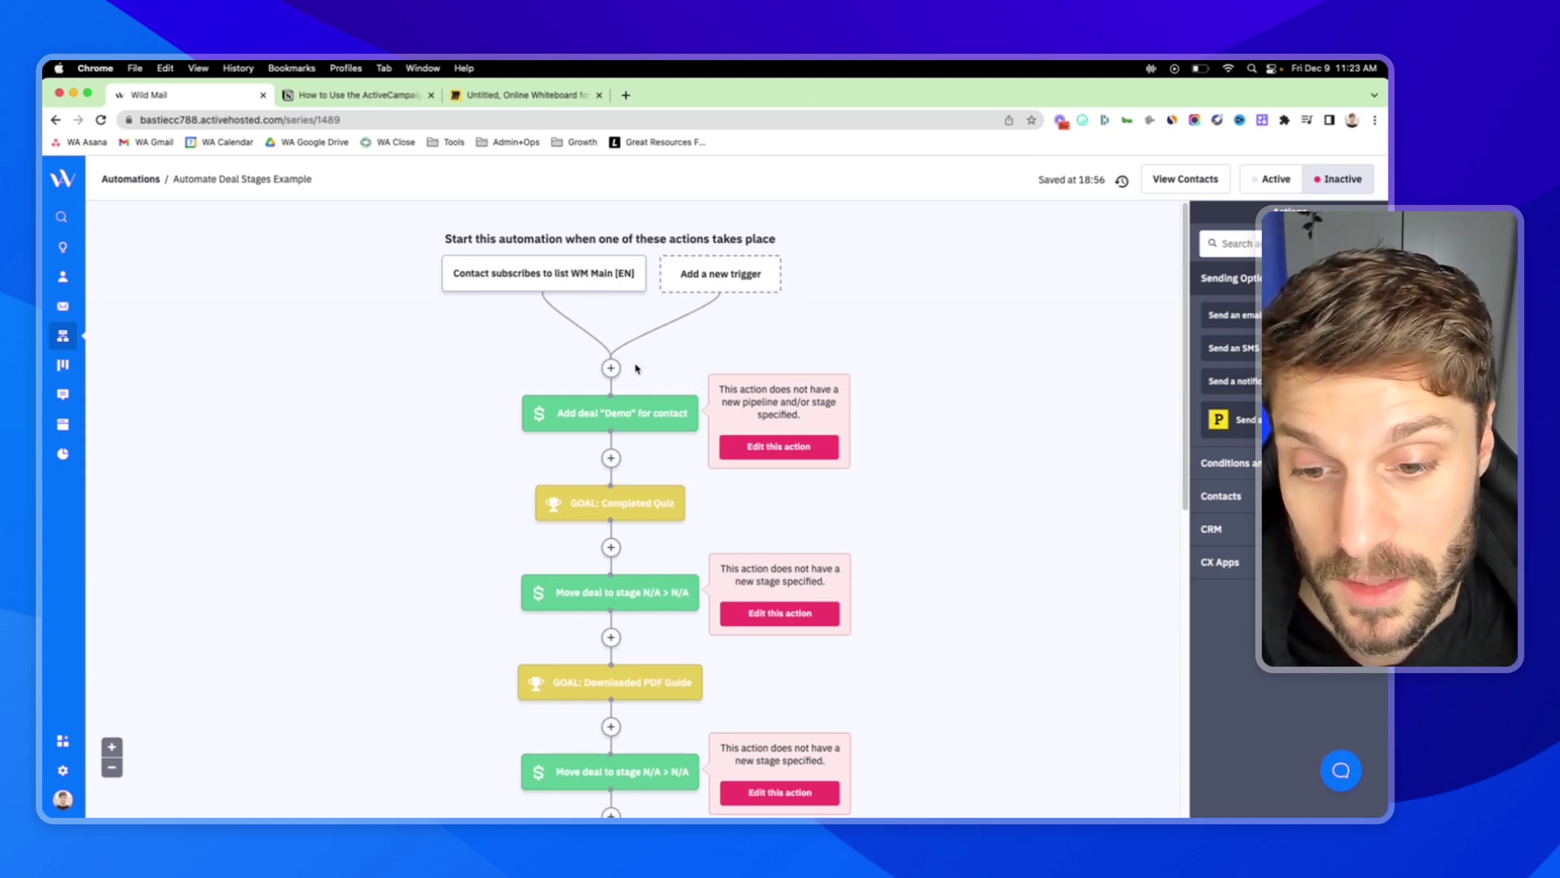
{"action": "scroll", "coordinate": [638, 381], "scroll_direction": "down", "scroll_amount": 2}
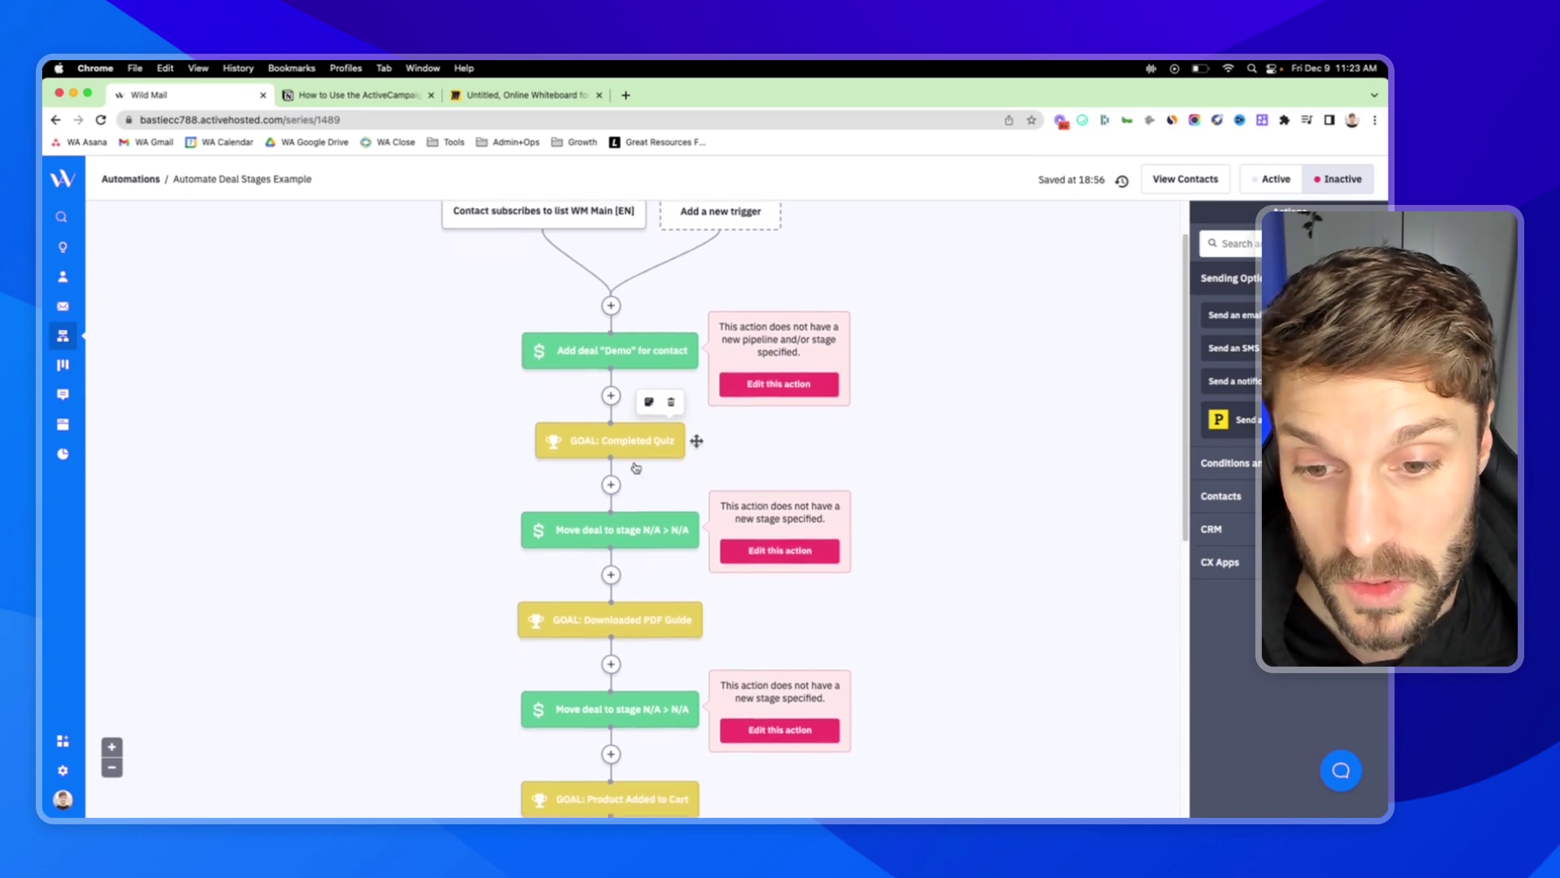
{"action": "scroll", "coordinate": [650, 398], "scroll_direction": "down", "scroll_amount": 1}
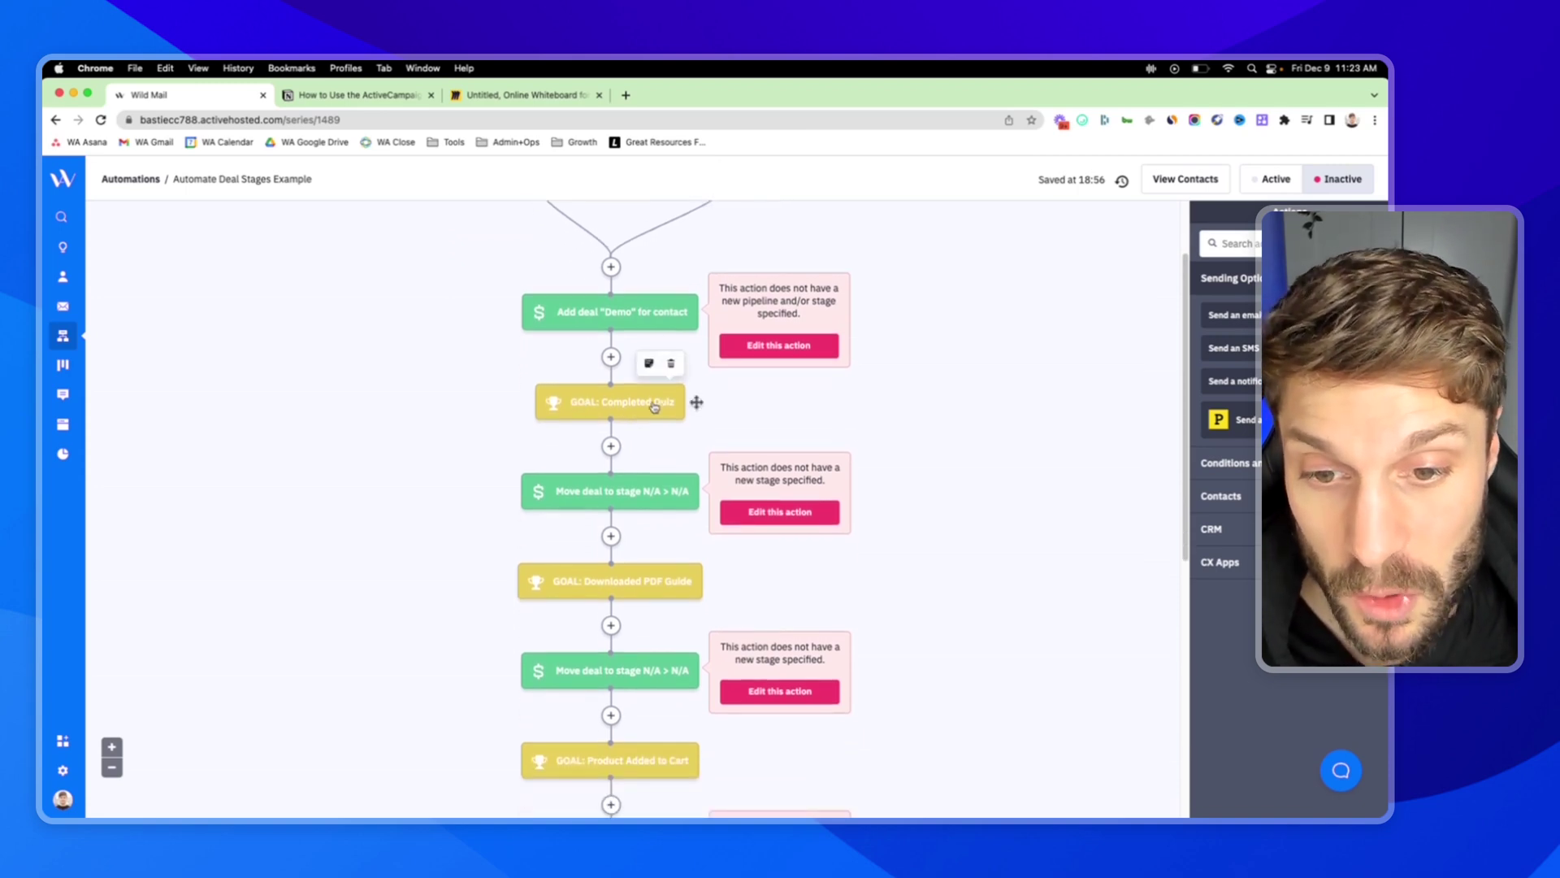
{"action": "scroll", "coordinate": [663, 406], "scroll_direction": "down", "scroll_amount": 3}
{"action": "scroll", "coordinate": [691, 467], "scroll_direction": "down", "scroll_amount": 1}
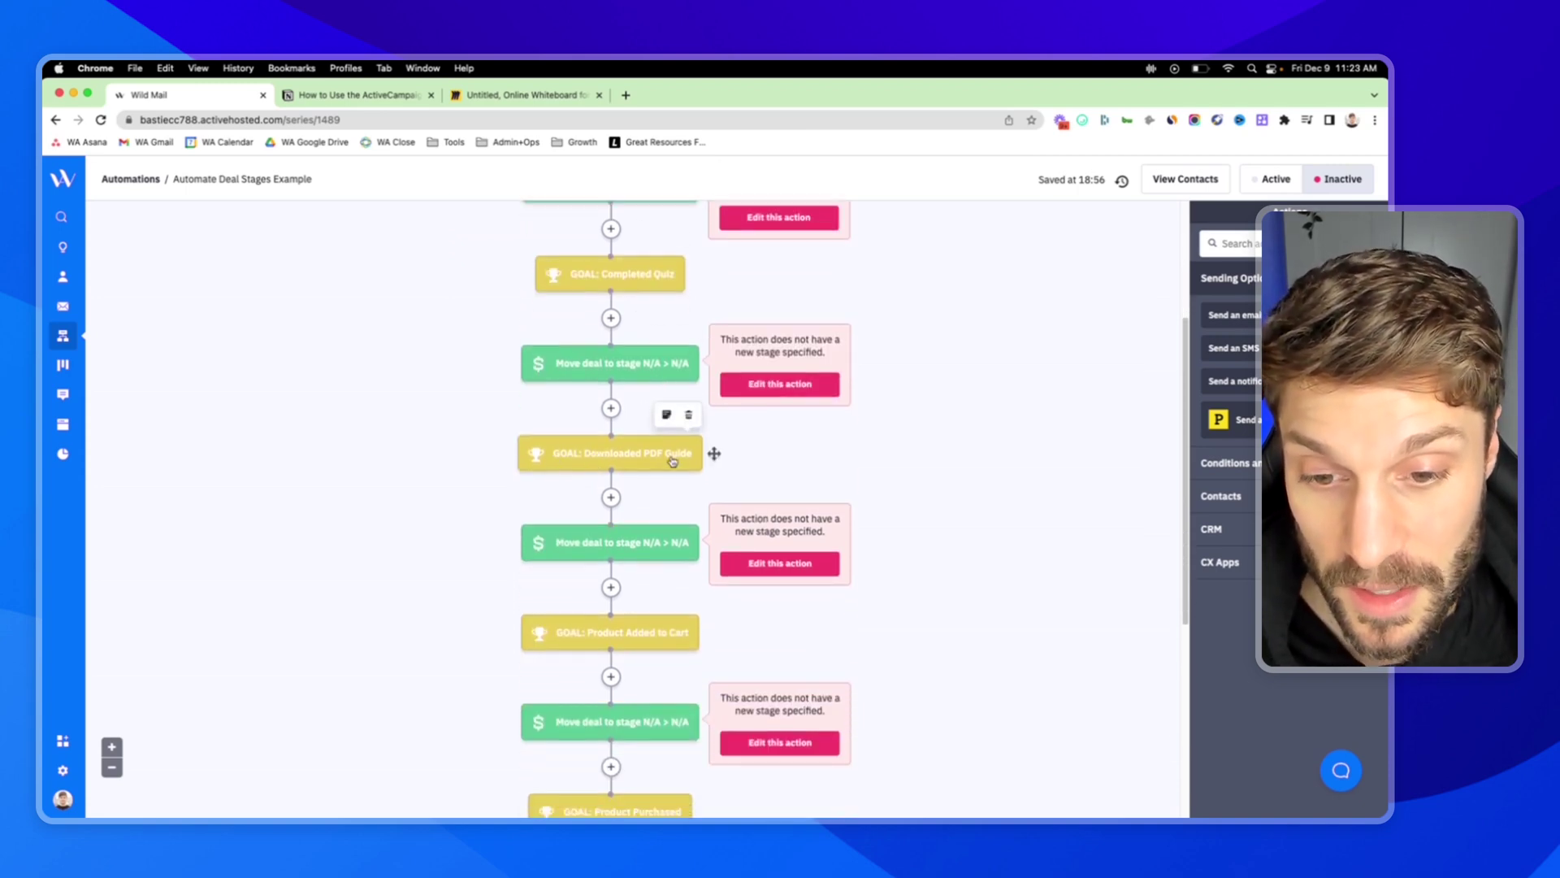
{"action": "scroll", "coordinate": [678, 460], "scroll_direction": "down", "scroll_amount": 1}
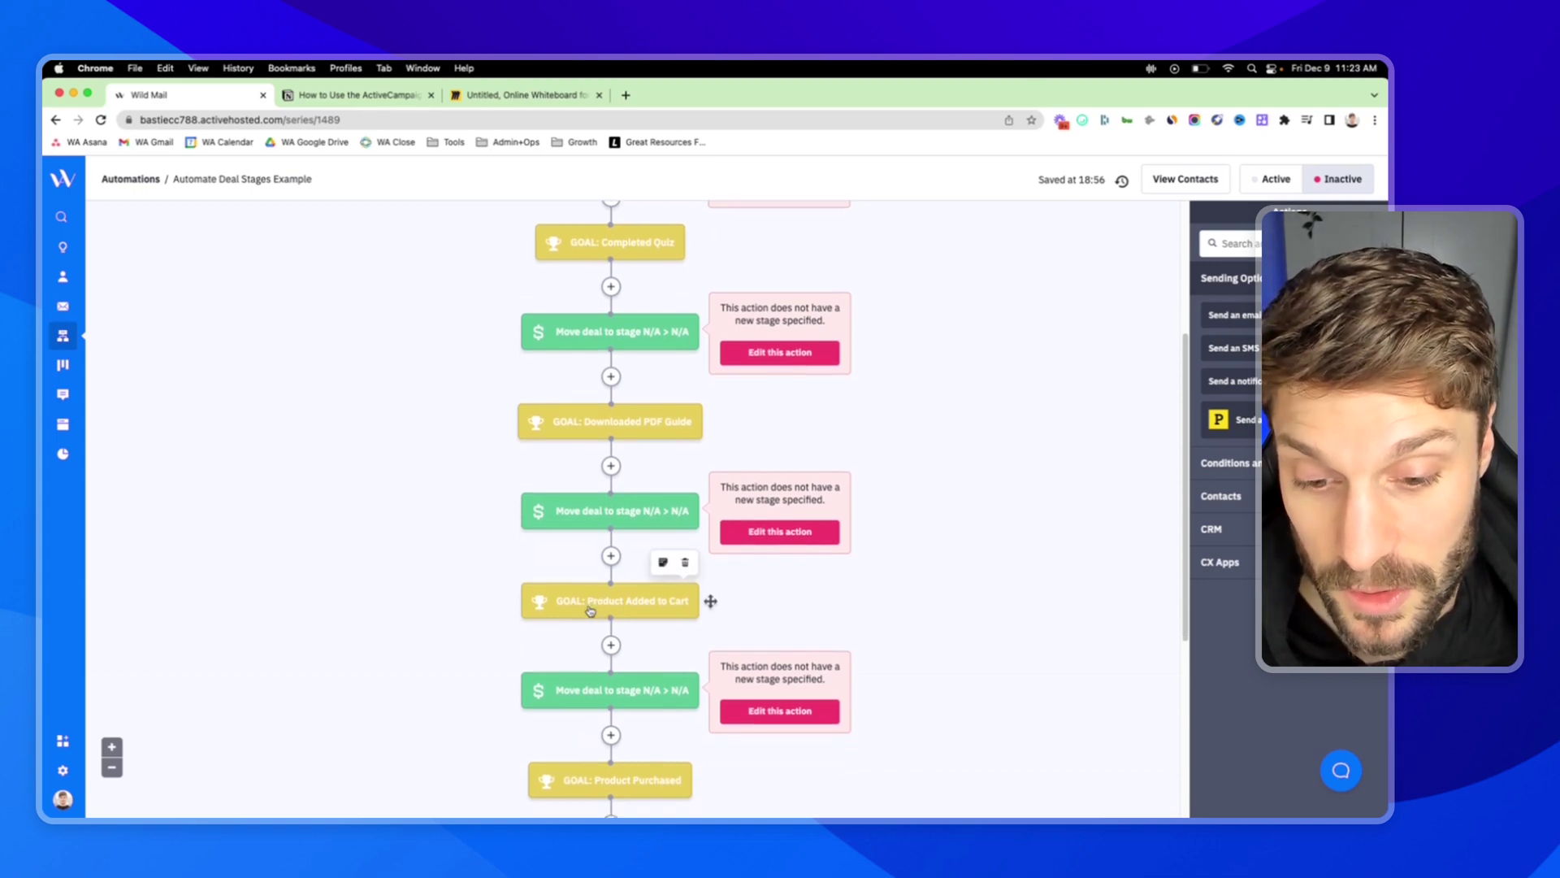
{"action": "scroll", "coordinate": [601, 626], "scroll_direction": "down", "scroll_amount": 3}
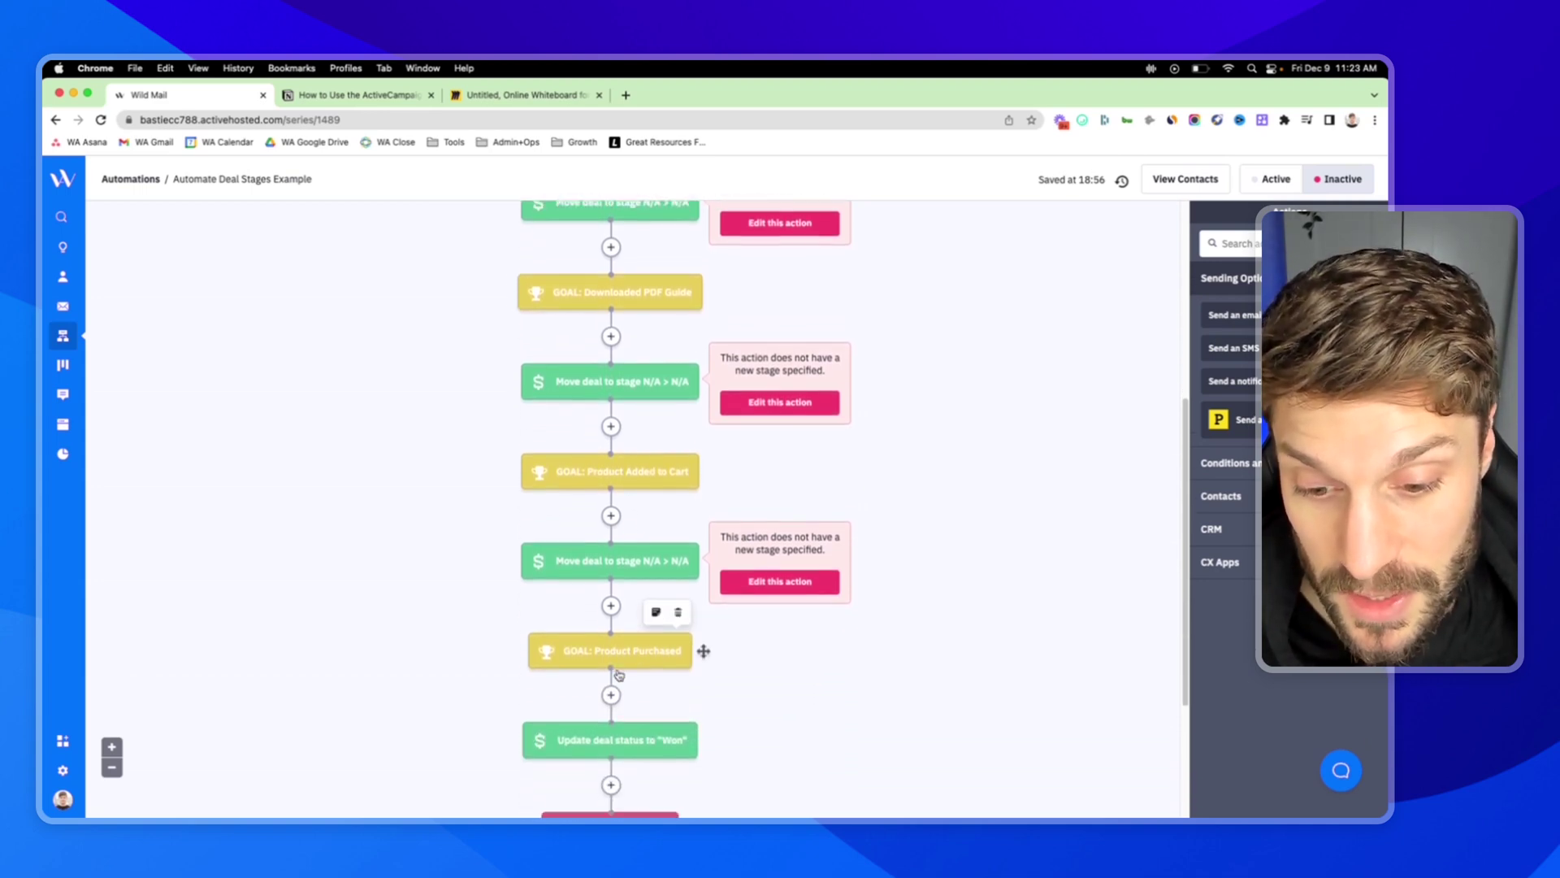
{"action": "scroll", "coordinate": [613, 618], "scroll_direction": "up", "scroll_amount": 10}
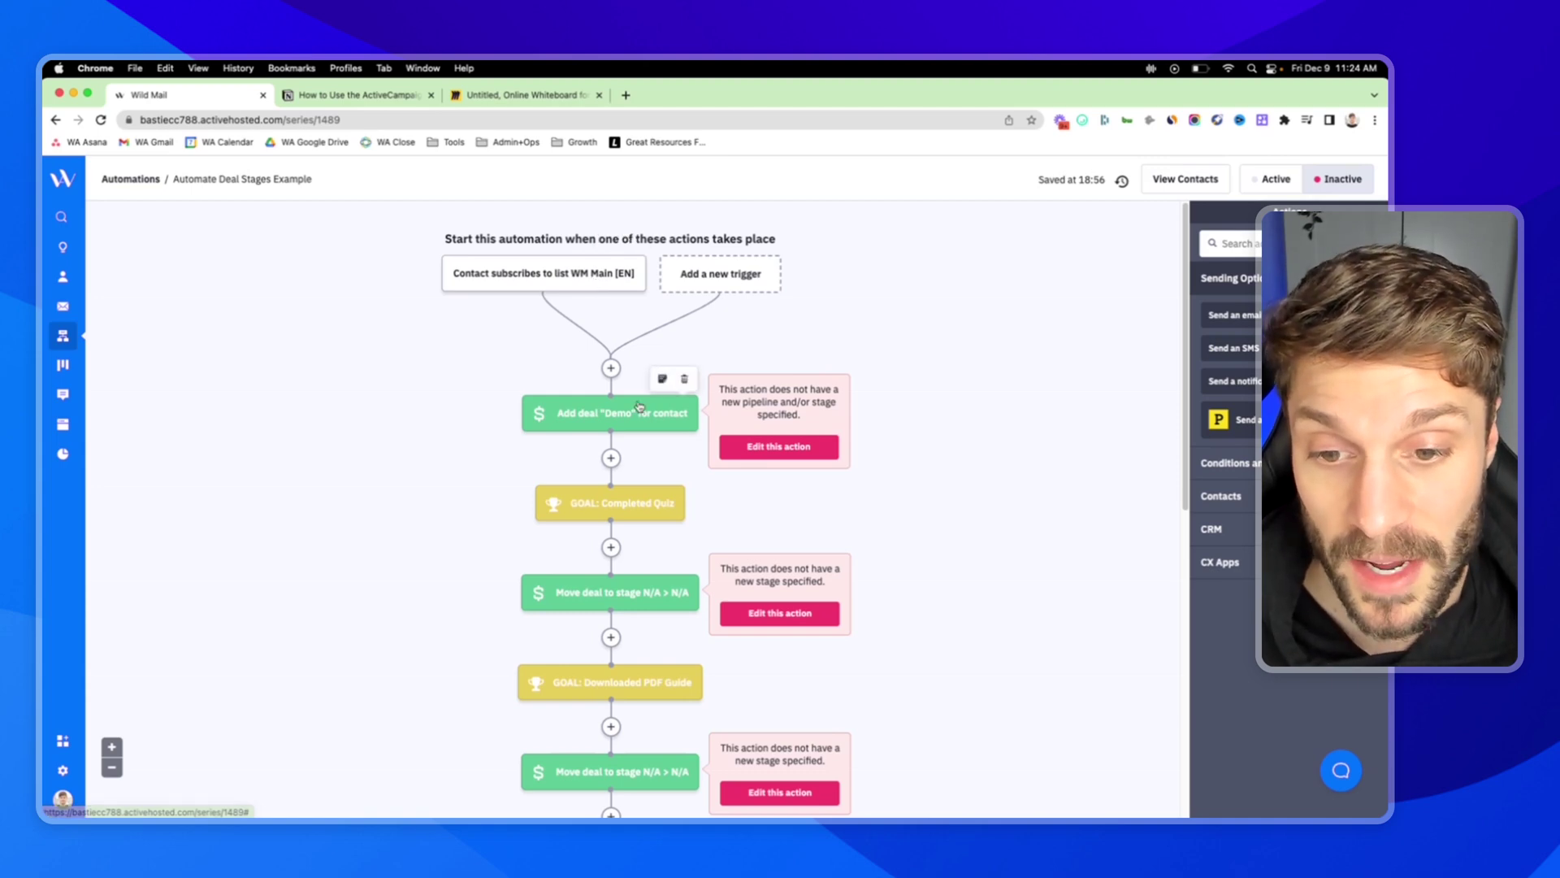
Scroll through the remaining deal-stage nodes to the end, then return to the Notion Deals CRM tutorial page.
{"action": "scroll", "coordinate": [634, 412], "scroll_direction": "down", "scroll_amount": 2}
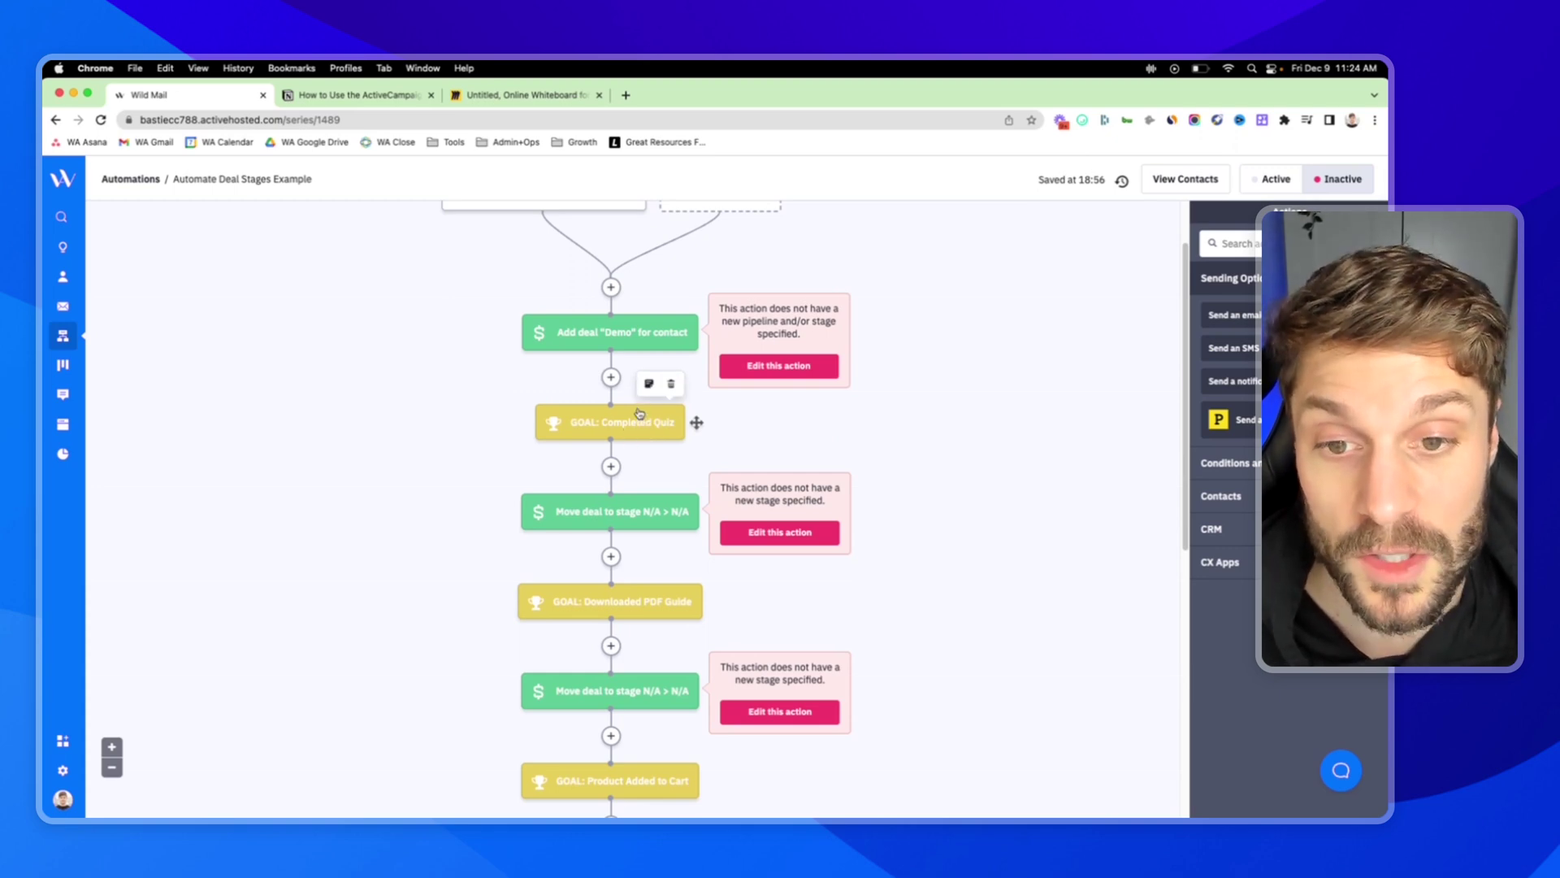
{"action": "mouse_move", "coordinate": [663, 344]}
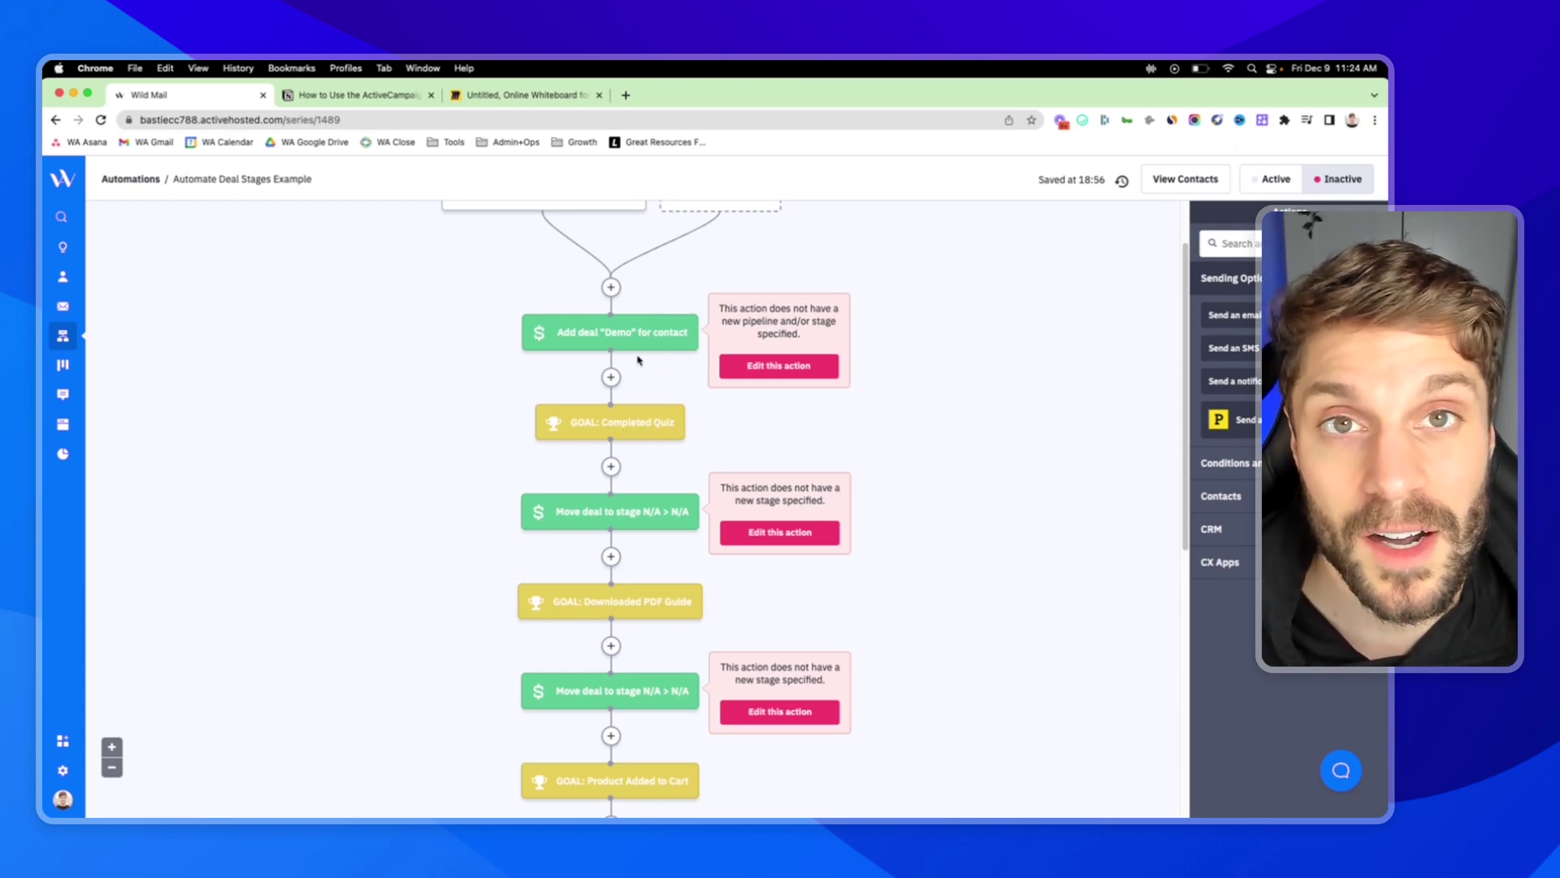
{"action": "scroll", "coordinate": [610, 455], "scroll_direction": "down", "scroll_amount": 1}
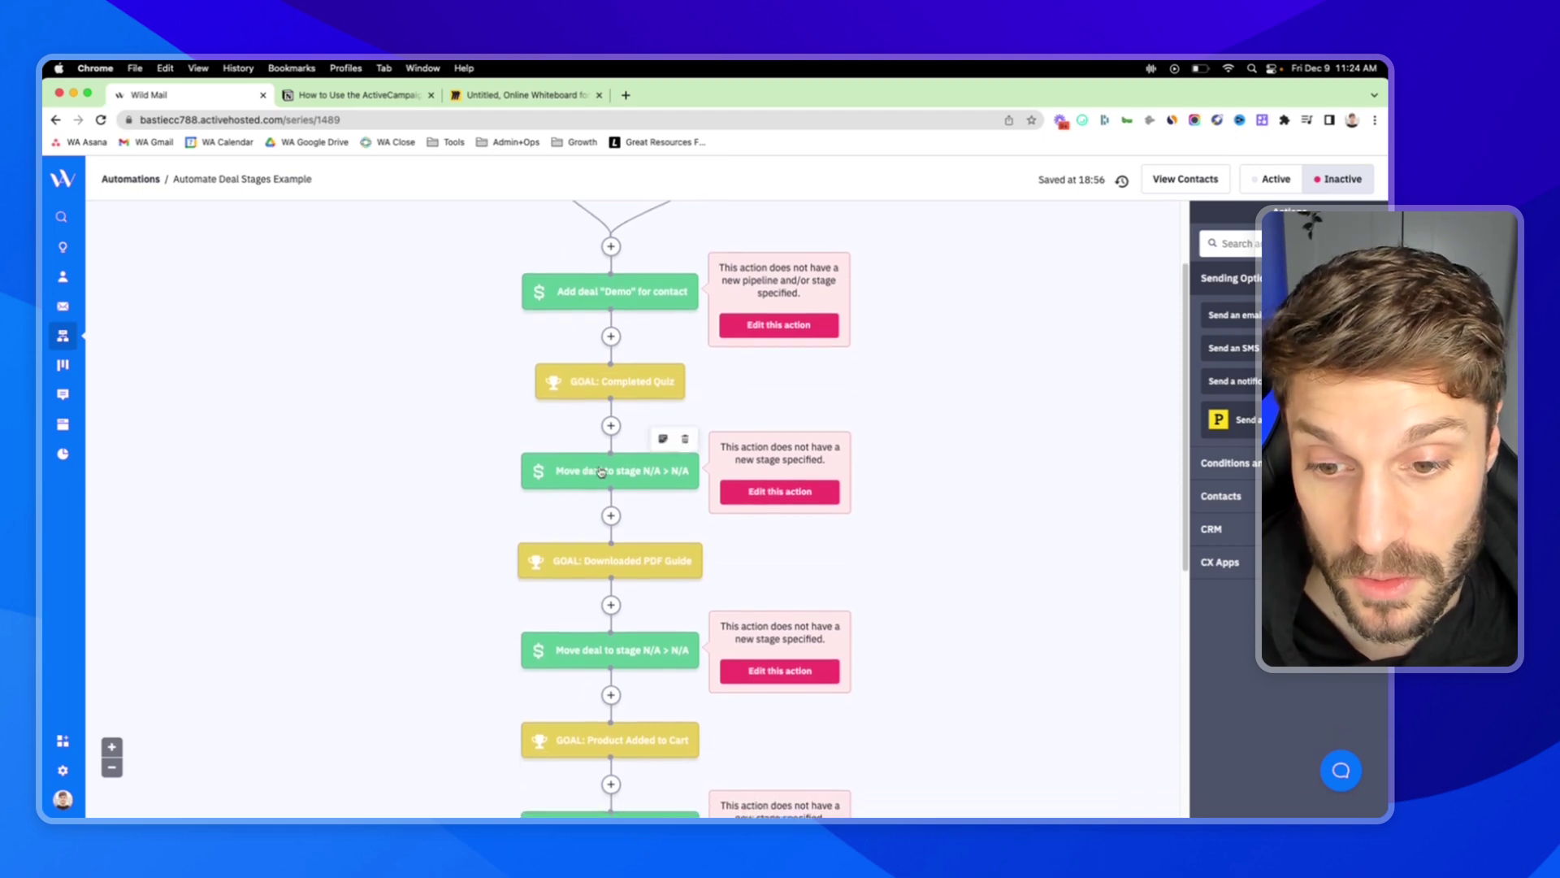
{"action": "scroll", "coordinate": [601, 472], "scroll_direction": "down", "scroll_amount": 1}
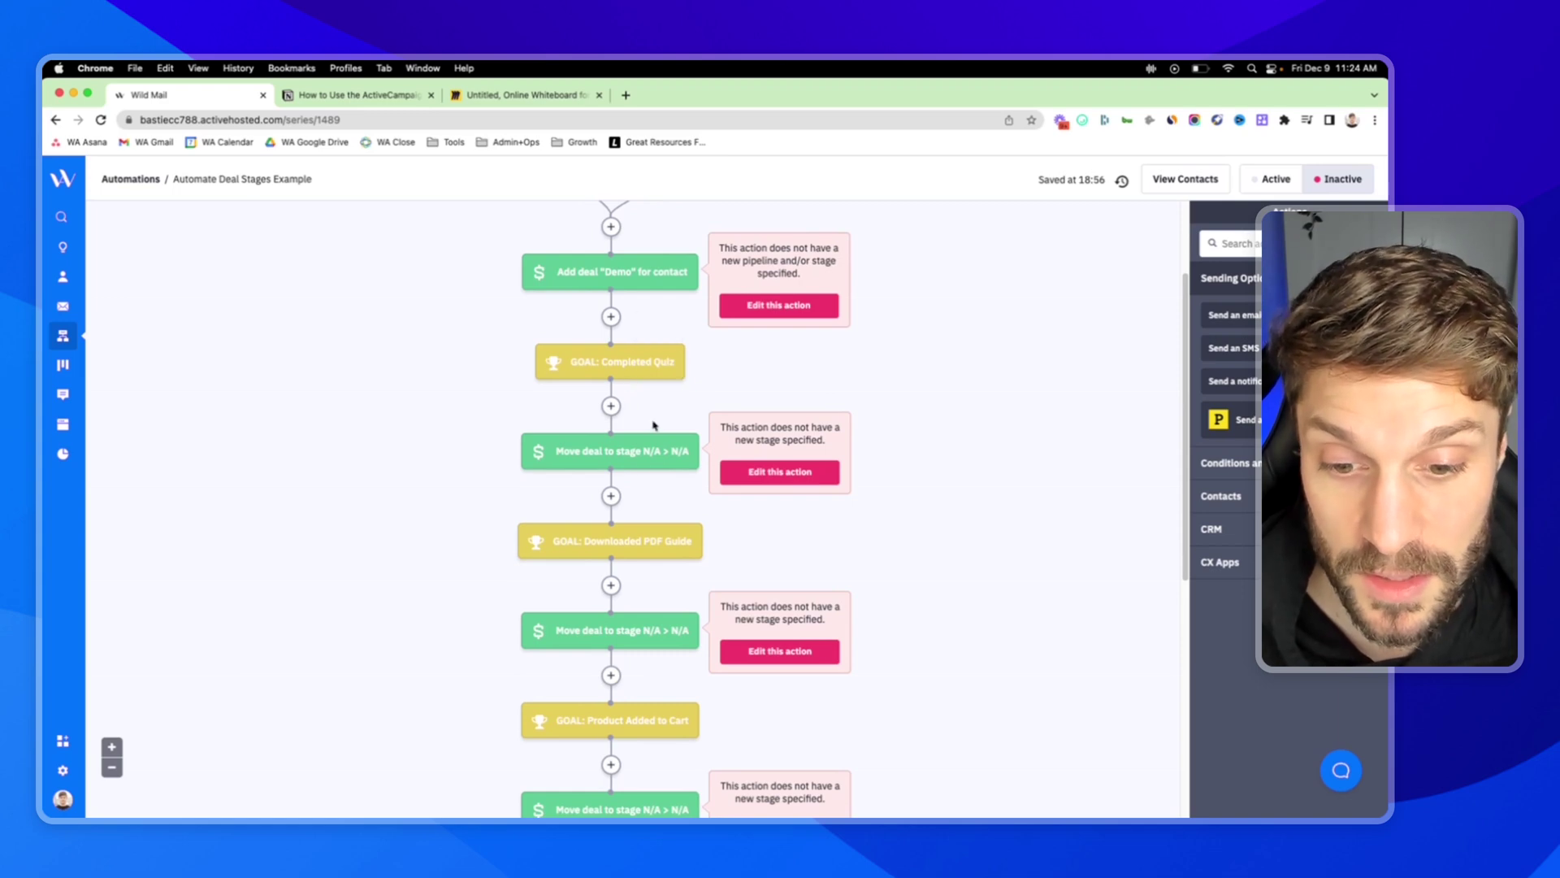
{"action": "scroll", "coordinate": [643, 528], "scroll_direction": "down", "scroll_amount": 3}
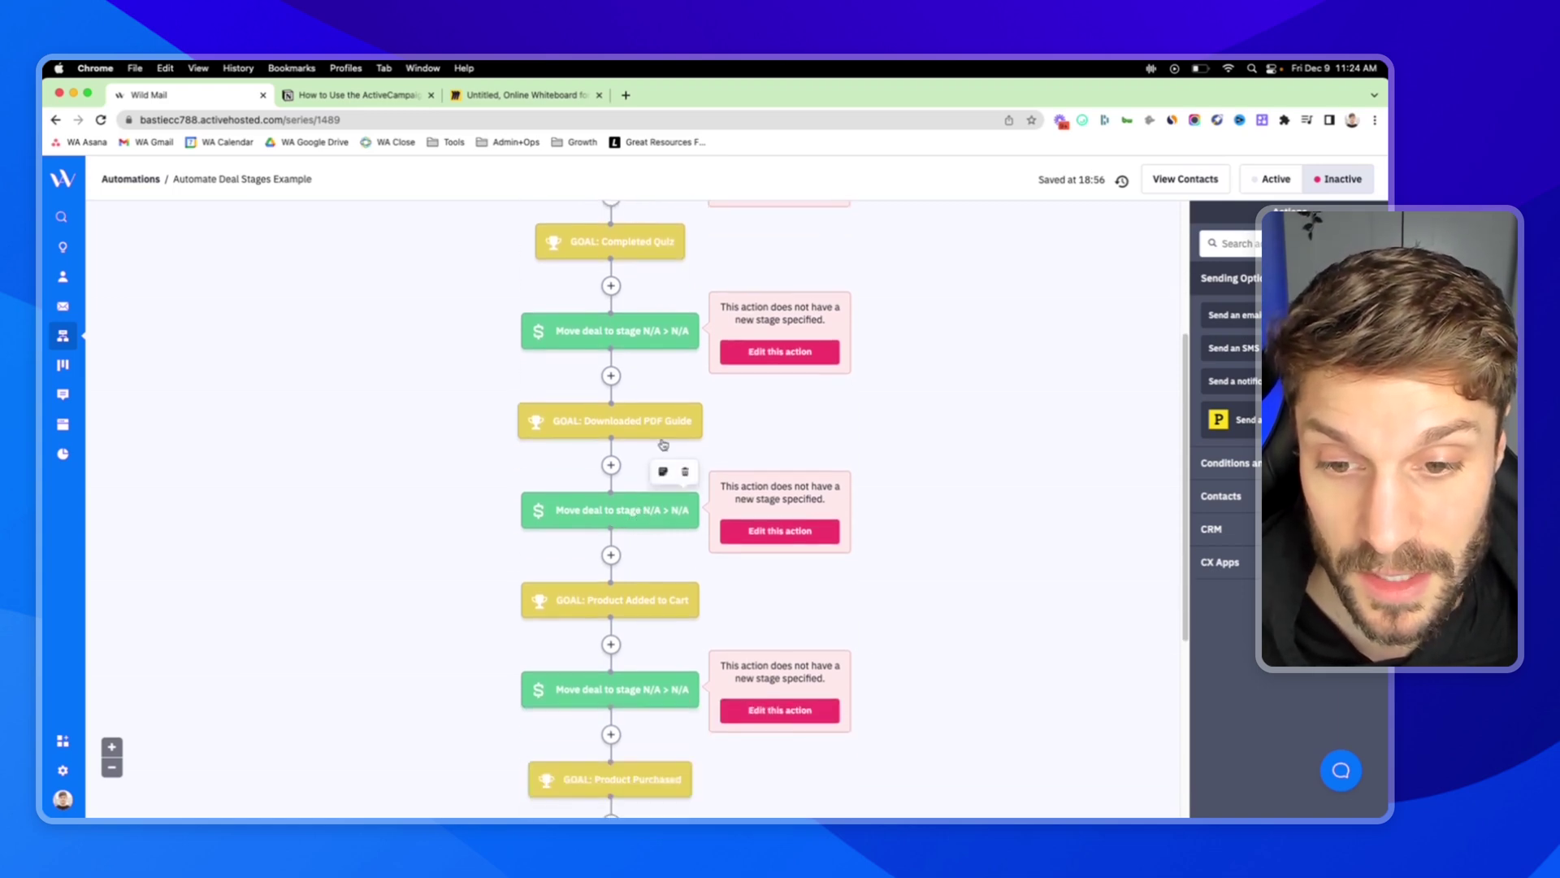
{"action": "scroll", "coordinate": [588, 596], "scroll_direction": "down", "scroll_amount": 3}
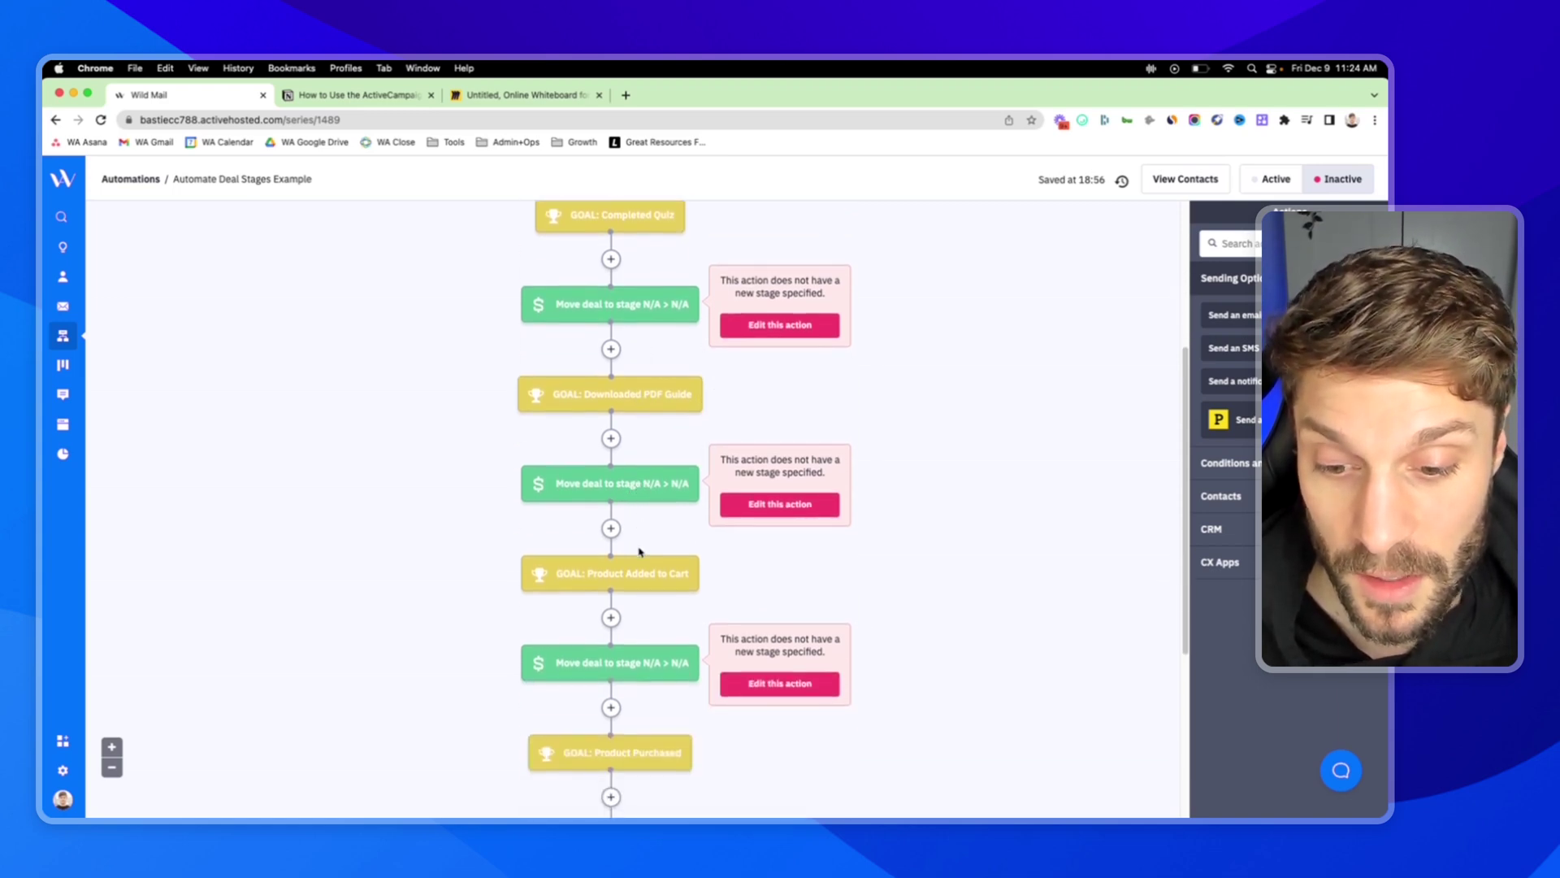
{"action": "scroll", "coordinate": [588, 596], "scroll_direction": "down", "scroll_amount": 1}
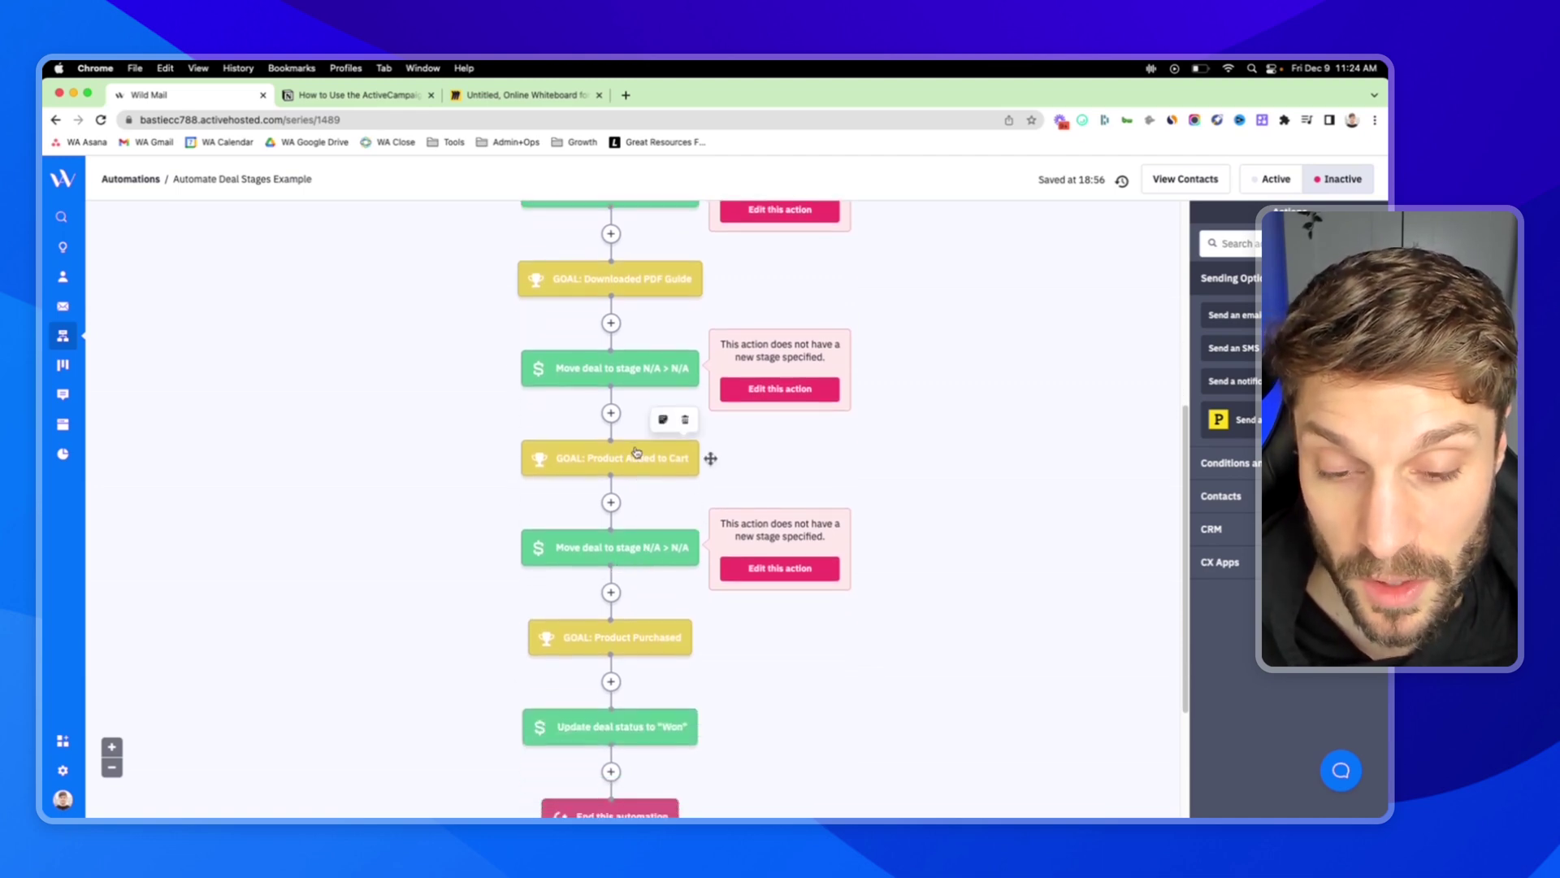
{"action": "scroll", "coordinate": [690, 630], "scroll_direction": "down", "scroll_amount": 3}
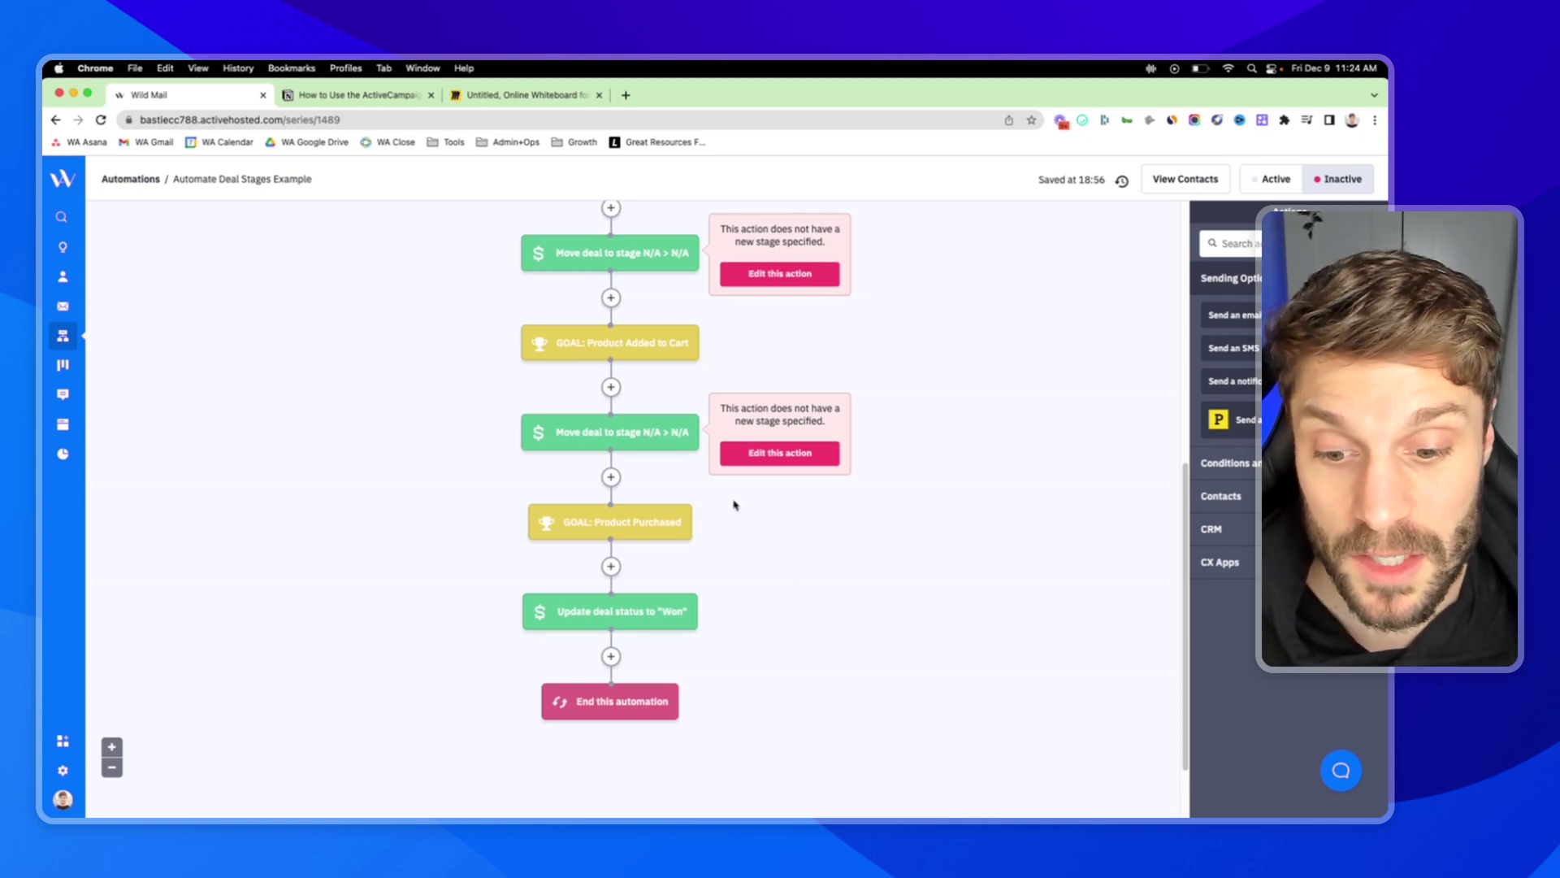
{"action": "scroll", "coordinate": [723, 480], "scroll_direction": "up", "scroll_amount": 13}
{"action": "key", "text": "ctrl+Tab"}
{"action": "scroll", "coordinate": [723, 453], "scroll_direction": "up", "scroll_amount": 3}
{"action": "left_click", "coordinate": [723, 455]}
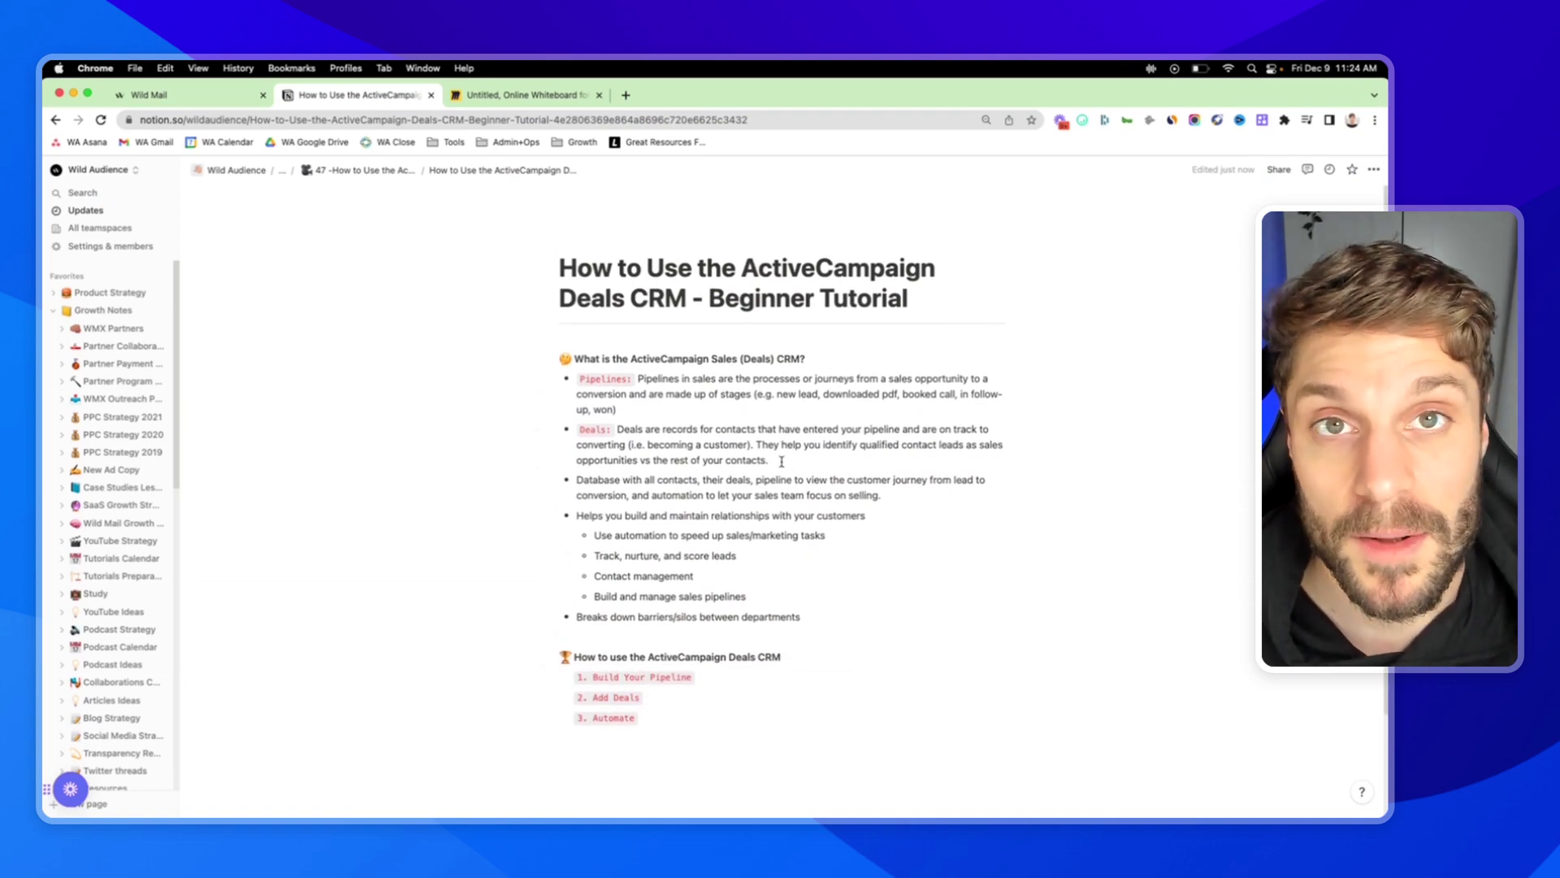
{"action": "scroll", "coordinate": [781, 462], "scroll_direction": "up", "scroll_amount": 1}
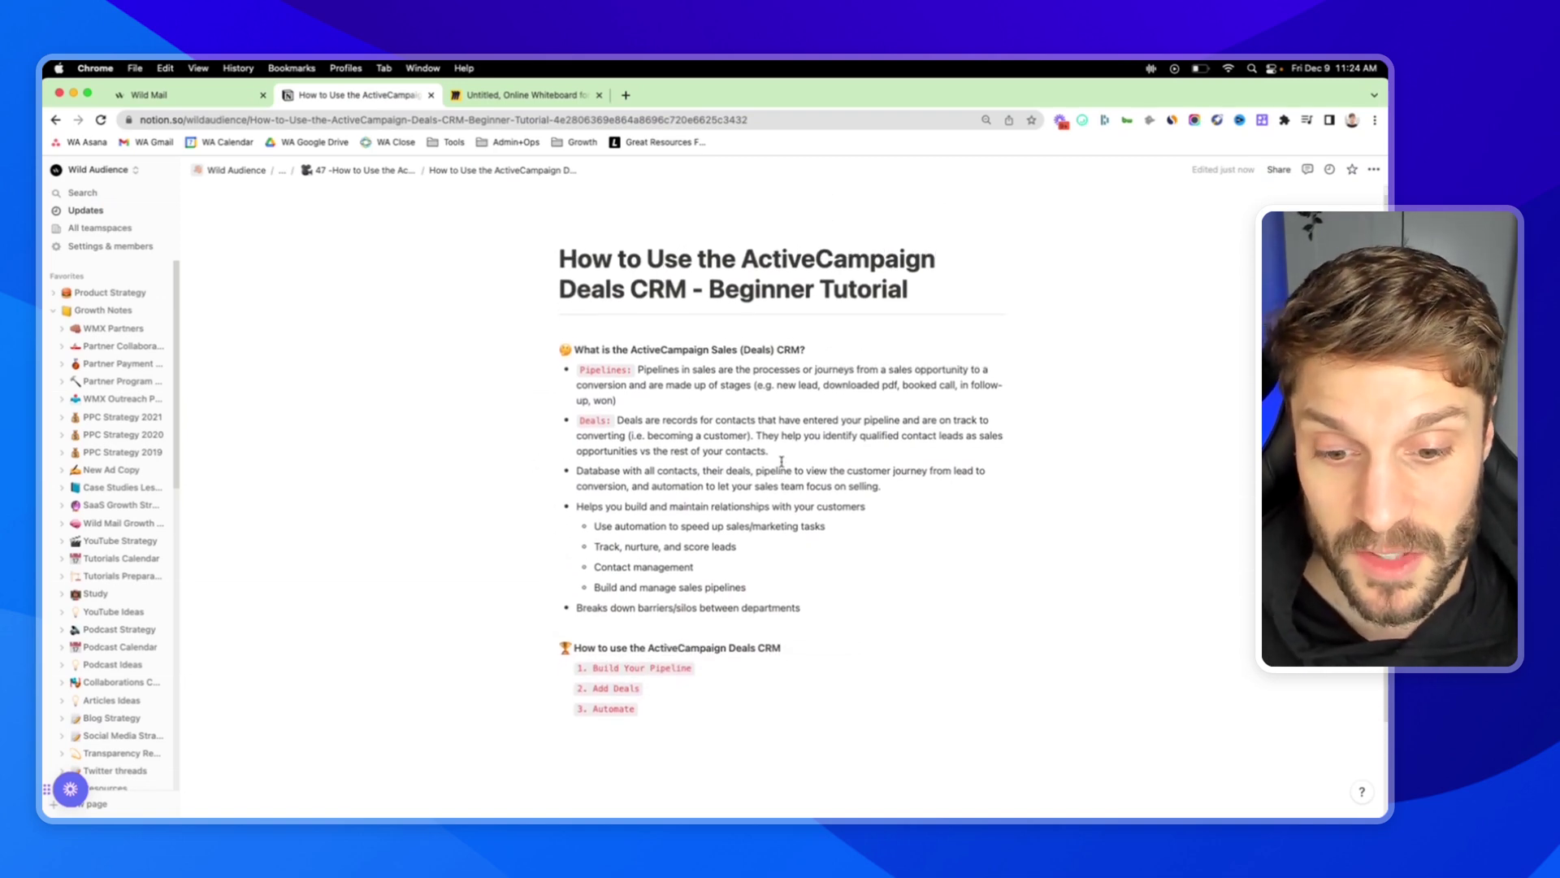